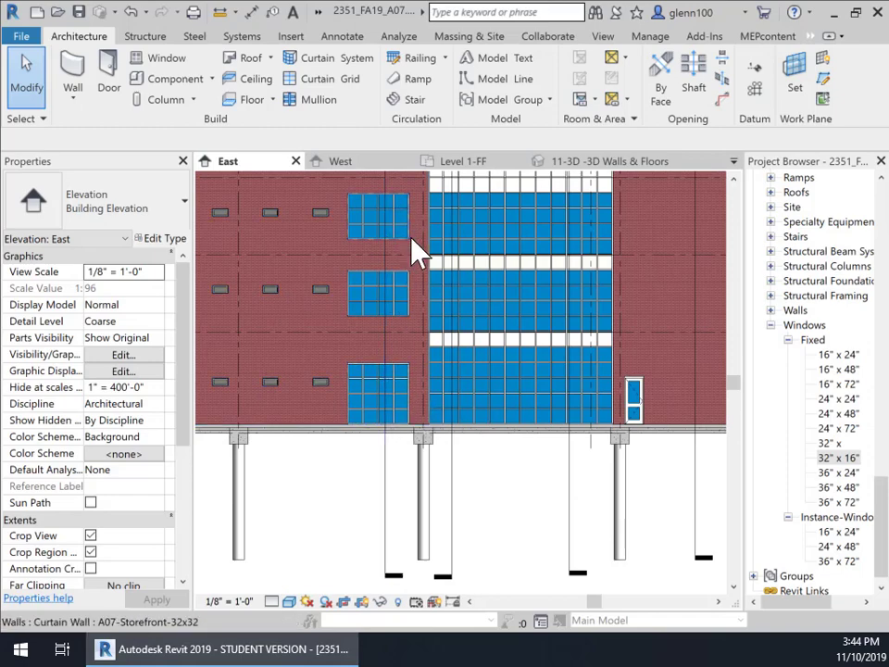
Delete the three stacked A07-Storefront-32x32 curtain walls and the exterior door on either side of the large curtain wall in the east elevation
{"action": "left_click", "coordinate": [407, 239]}
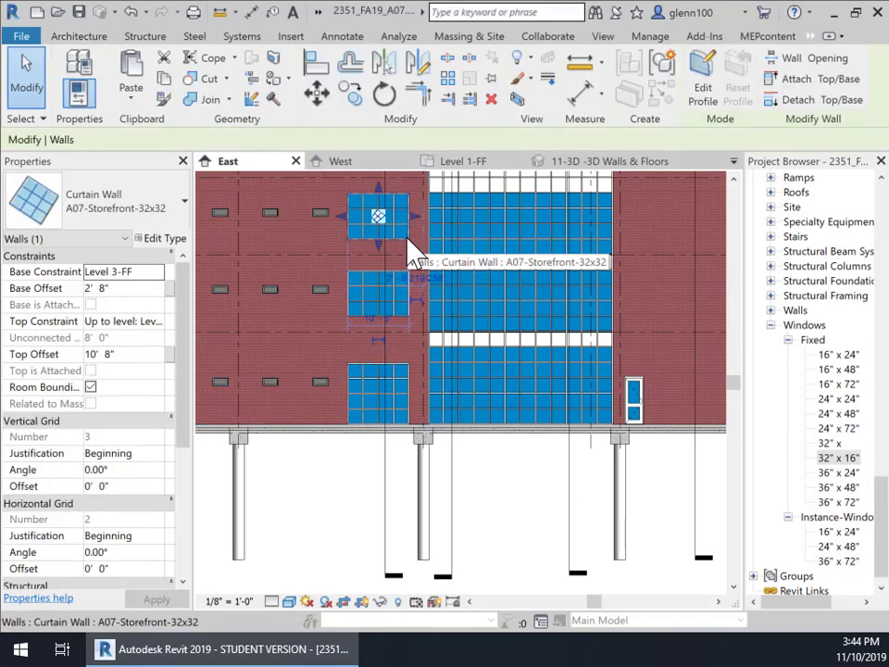
{"action": "key", "text": "Delete"}
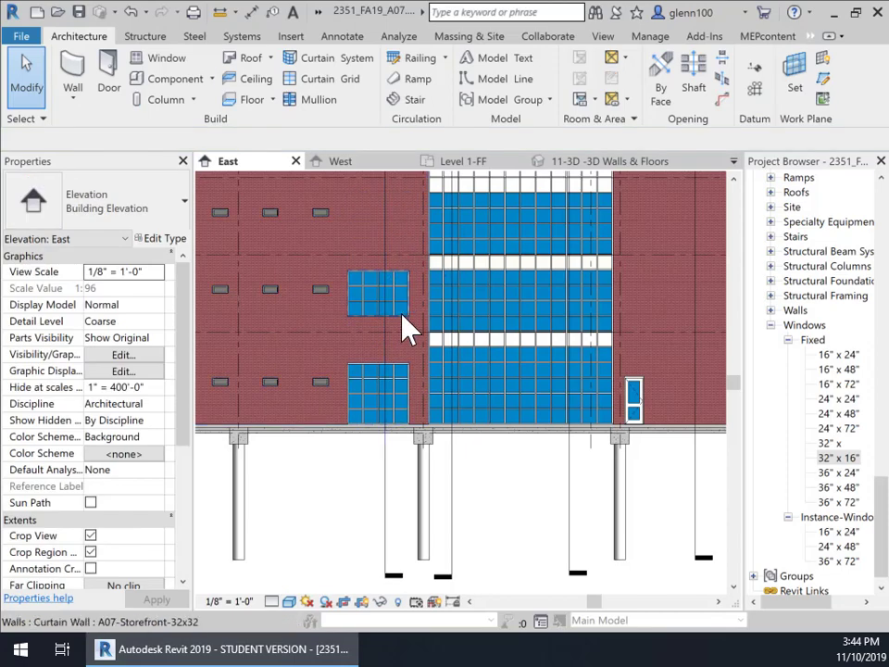
{"action": "left_click", "coordinate": [402, 315]}
{"action": "key", "text": "Delete"}
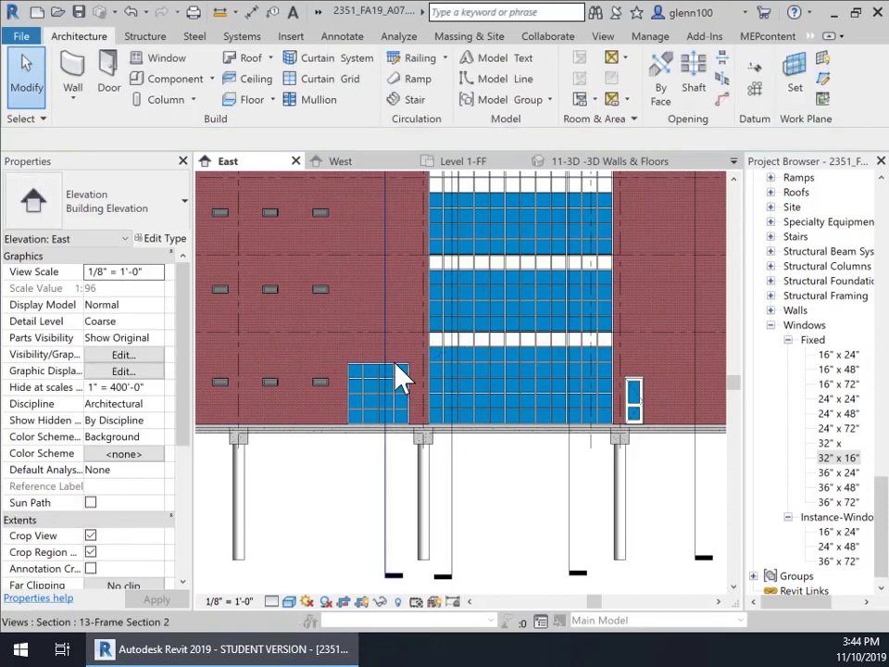
{"action": "left_click", "coordinate": [400, 377]}
{"action": "key", "text": "Delete"}
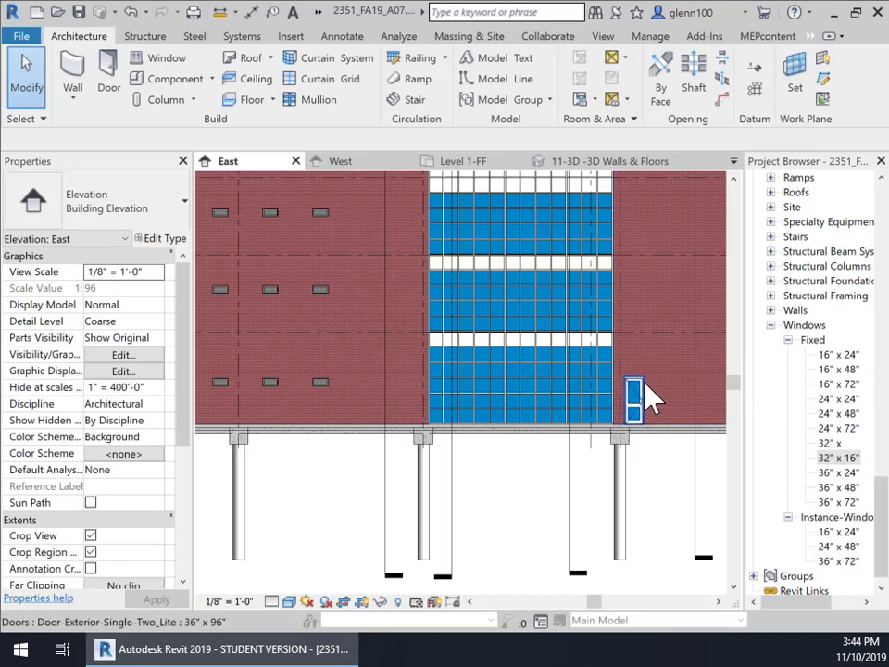
{"action": "left_click", "coordinate": [635, 381]}
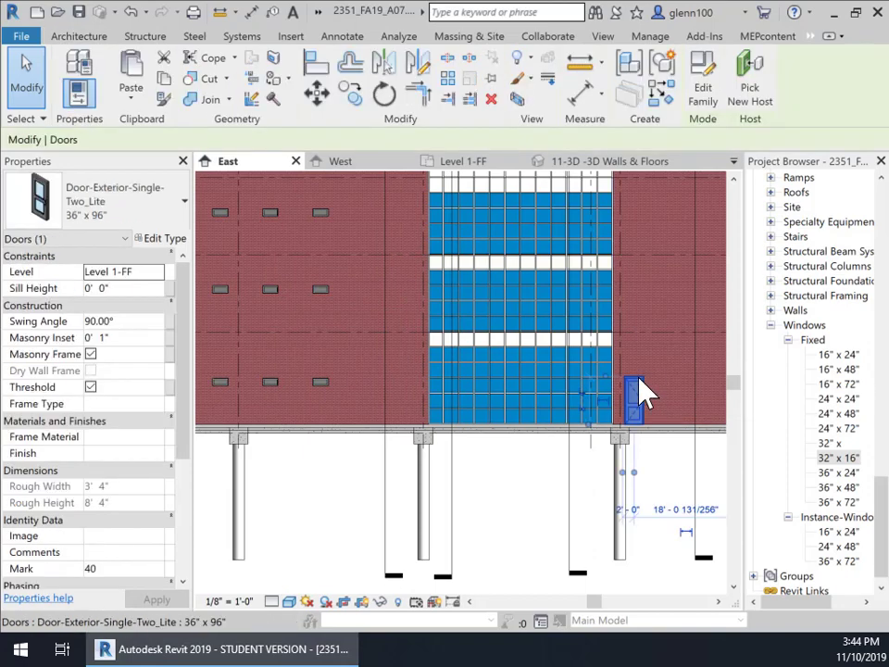
{"action": "key", "text": "Delete"}
Open the Level 1-FF floor plan at the exterior door of Corridor C101 near grid 4.1
{"action": "scroll", "coordinate": [375, 391], "scroll_direction": "down", "scroll_amount": 1}
{"action": "middle_click_drag", "start_coordinate": [375, 391], "coordinate": [637, 412]}
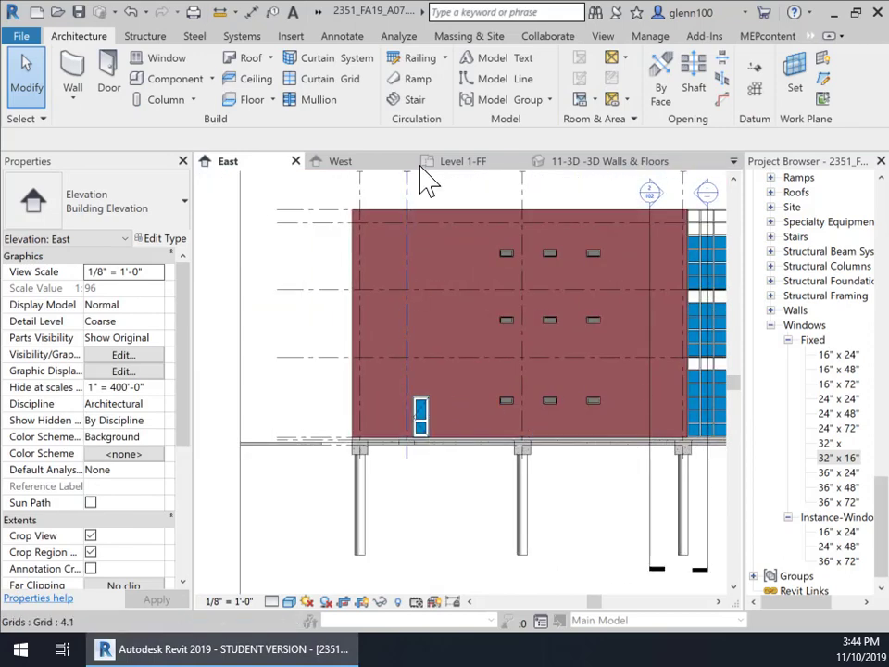
{"action": "left_click", "coordinate": [468, 167]}
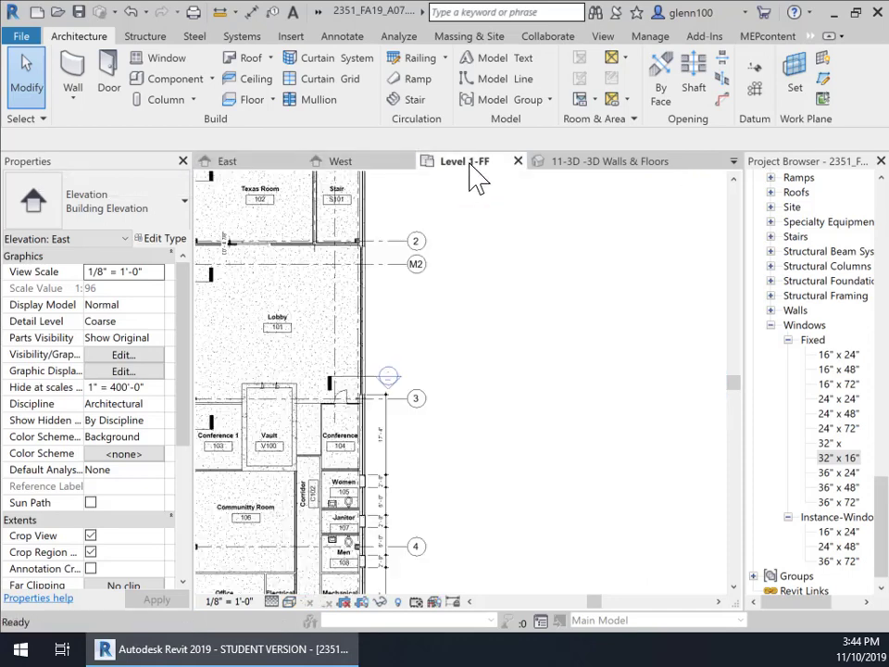
{"action": "middle_click_drag", "start_coordinate": [345, 546], "coordinate": [367, 272]}
{"action": "scroll", "coordinate": [379, 331], "scroll_direction": "up", "scroll_amount": 4}
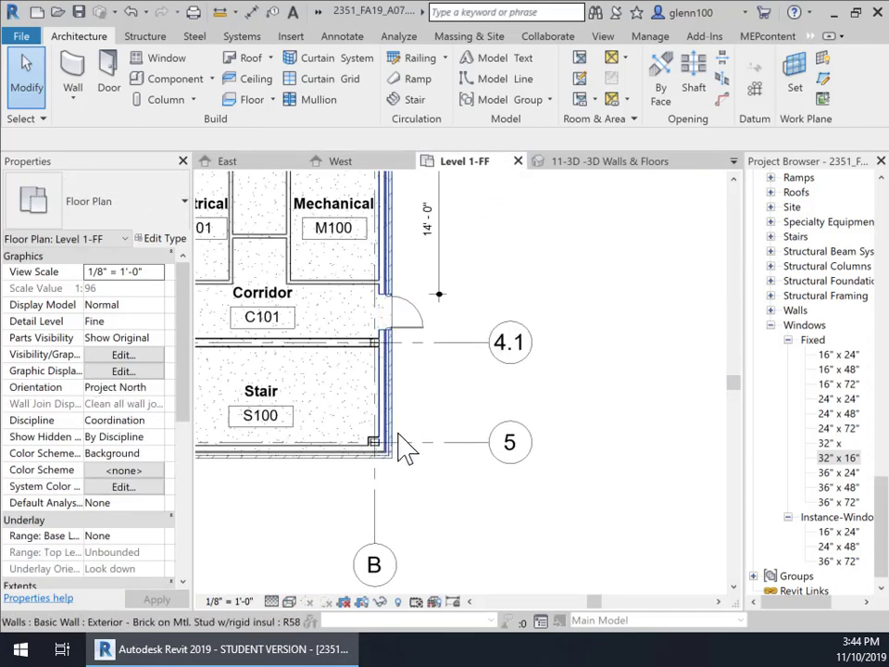
Review the type properties of the corridor's exterior door, checking its materials and its width, height, thickness, stile and rail dimensions
{"action": "left_click", "coordinate": [404, 326]}
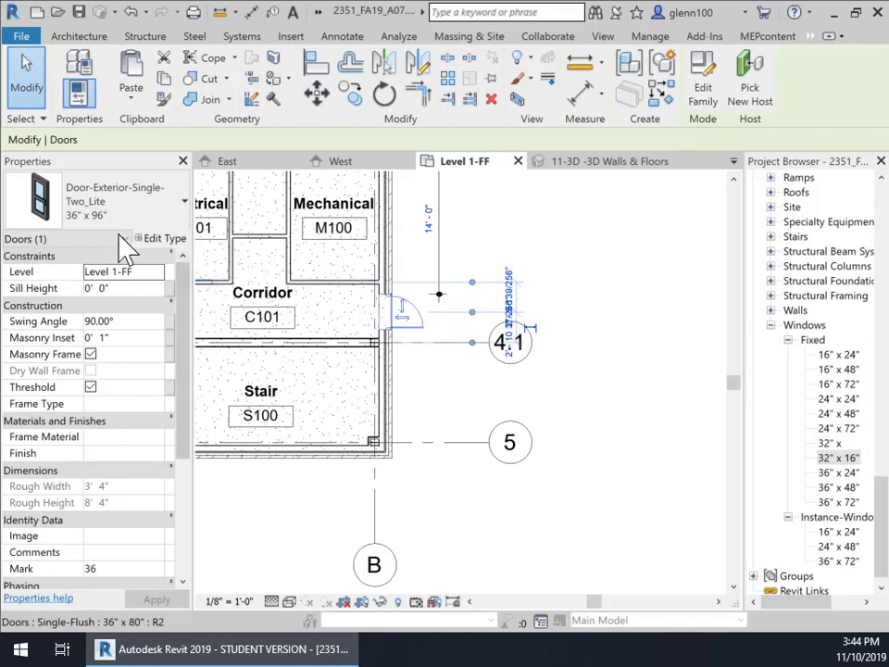
{"action": "left_click", "coordinate": [173, 242]}
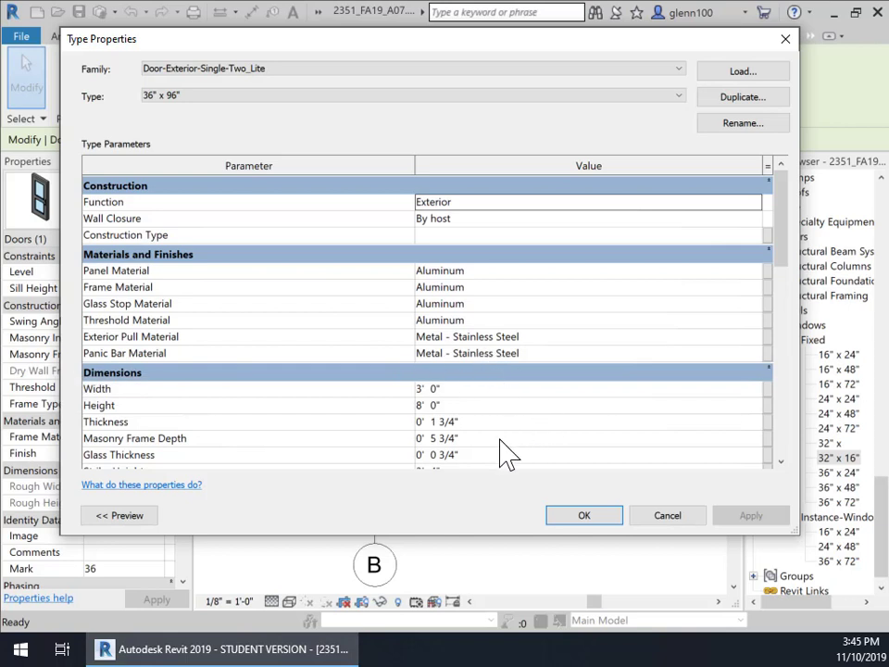
{"action": "left_click", "coordinate": [445, 404]}
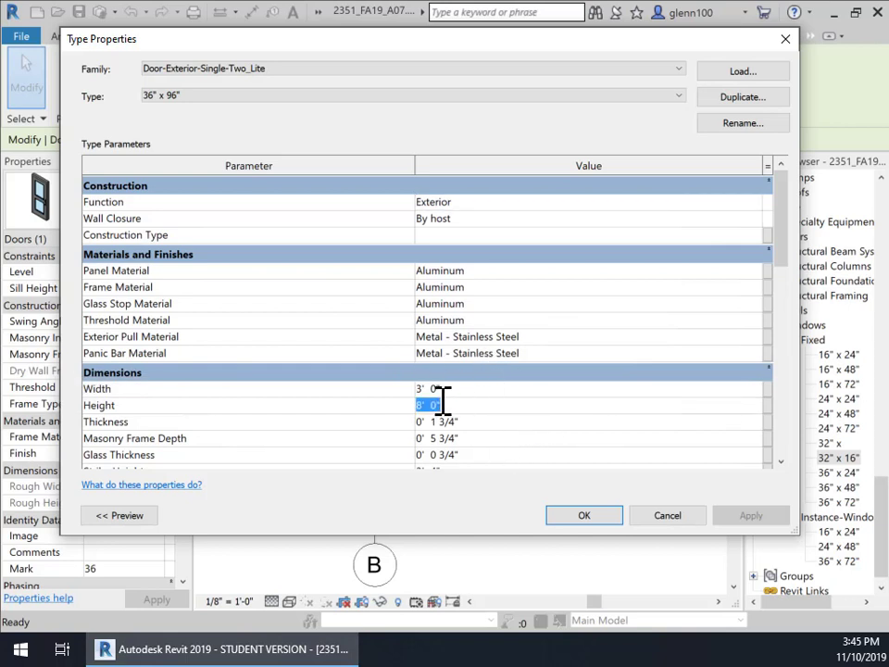
{"action": "left_click", "coordinate": [440, 389]}
{"action": "left_click", "coordinate": [445, 408]}
{"action": "left_click", "coordinate": [469, 424]}
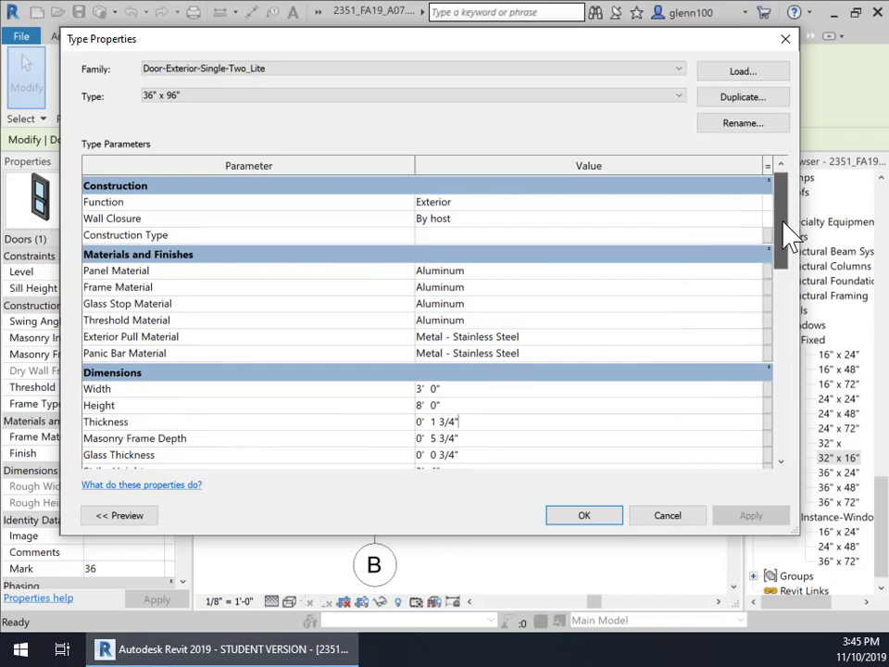
{"action": "scroll", "coordinate": [740, 277], "scroll_direction": "down", "scroll_amount": 4}
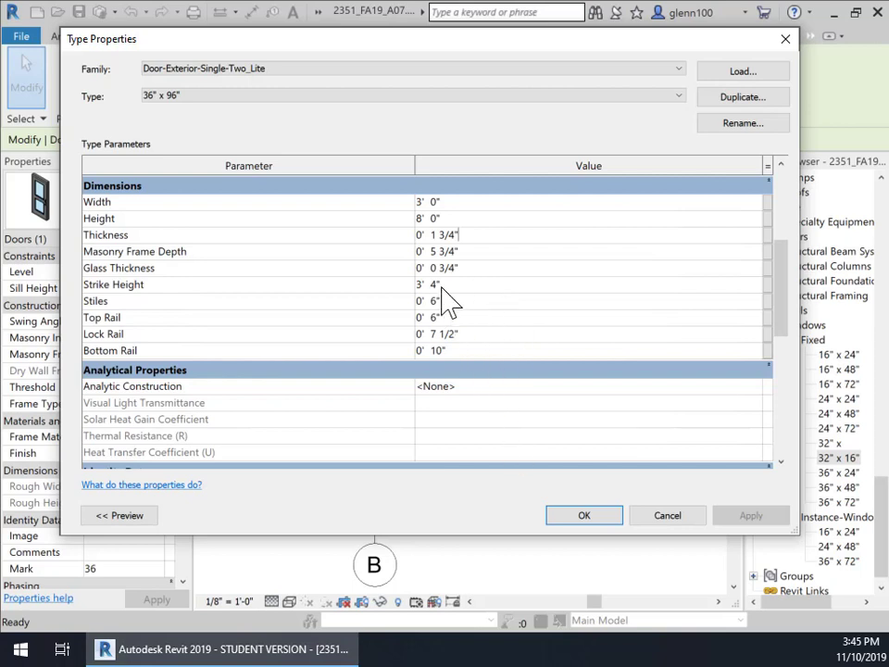
{"action": "left_click_drag", "start_coordinate": [784, 297], "coordinate": [780, 198]}
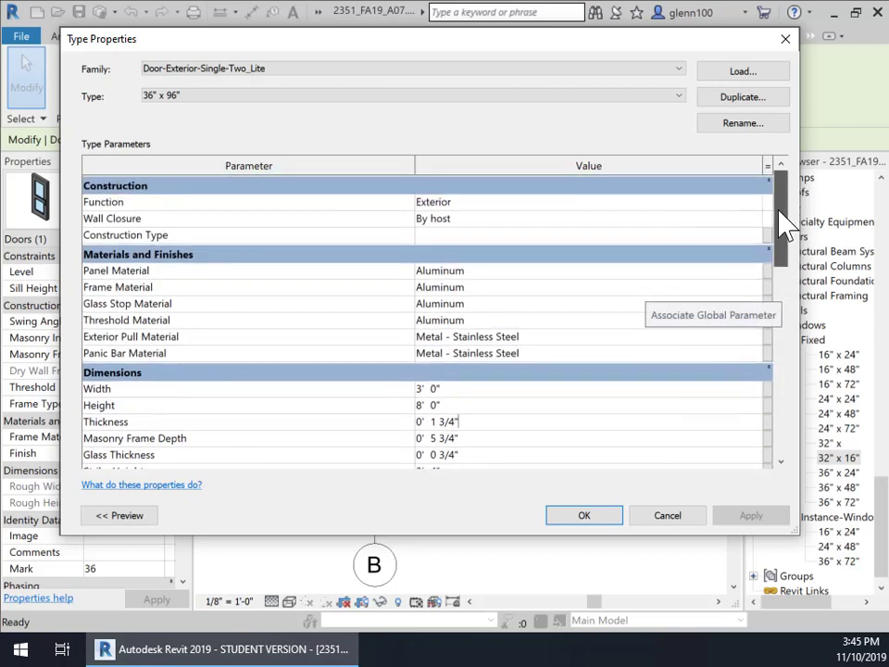
{"action": "left_click", "coordinate": [588, 518]}
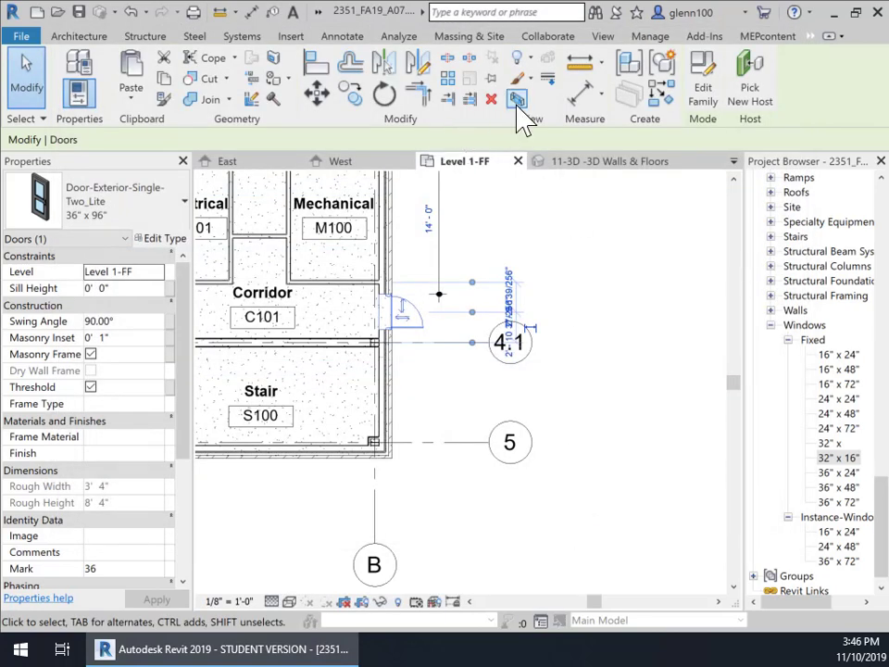
Browse the US Imperial Doors library and its Commercial folder, previewing Door-Exterior-Double-Two_Lite and Door-Exterior-Single-Two_Lite without loading a family
{"action": "left_click", "coordinate": [289, 37]}
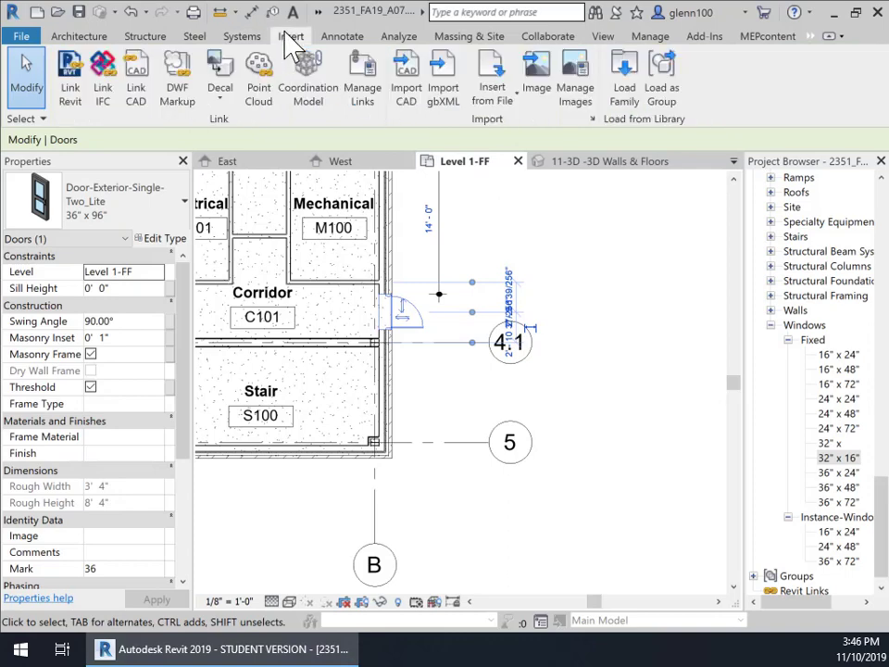
{"action": "left_click", "coordinate": [624, 91]}
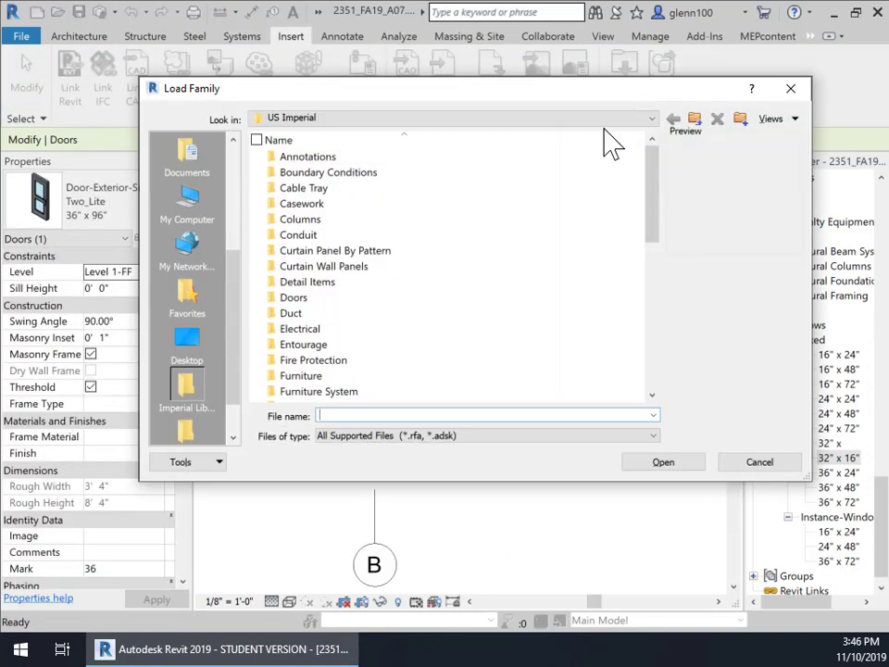
{"action": "left_click", "coordinate": [512, 117]}
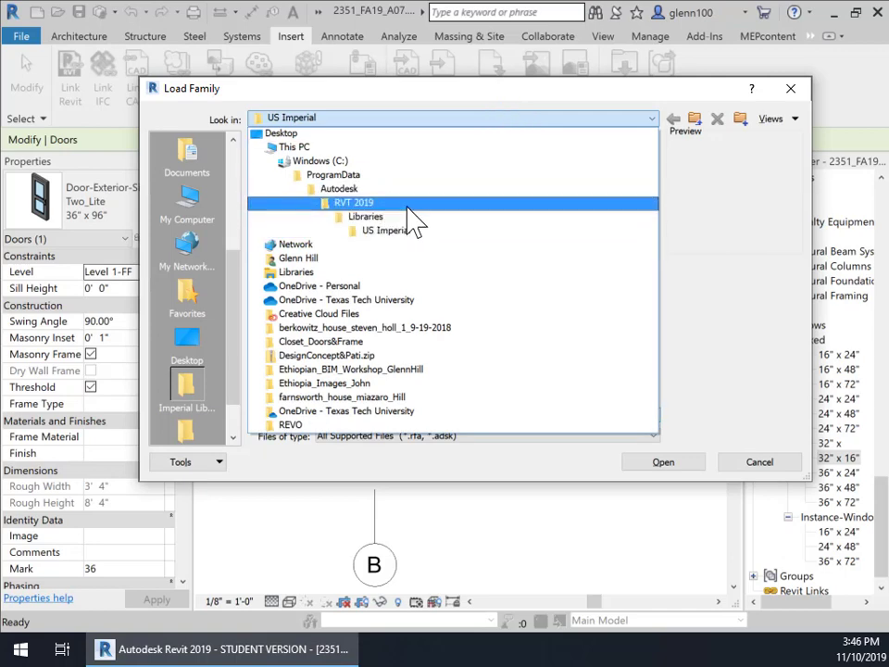
{"action": "left_click", "coordinate": [416, 233]}
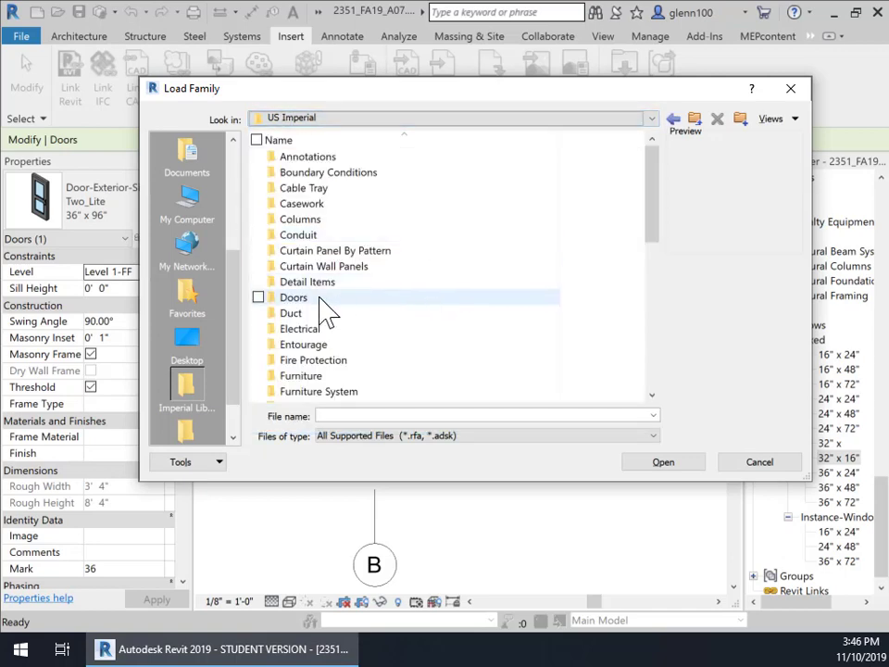
{"action": "double_click", "coordinate": [361, 297]}
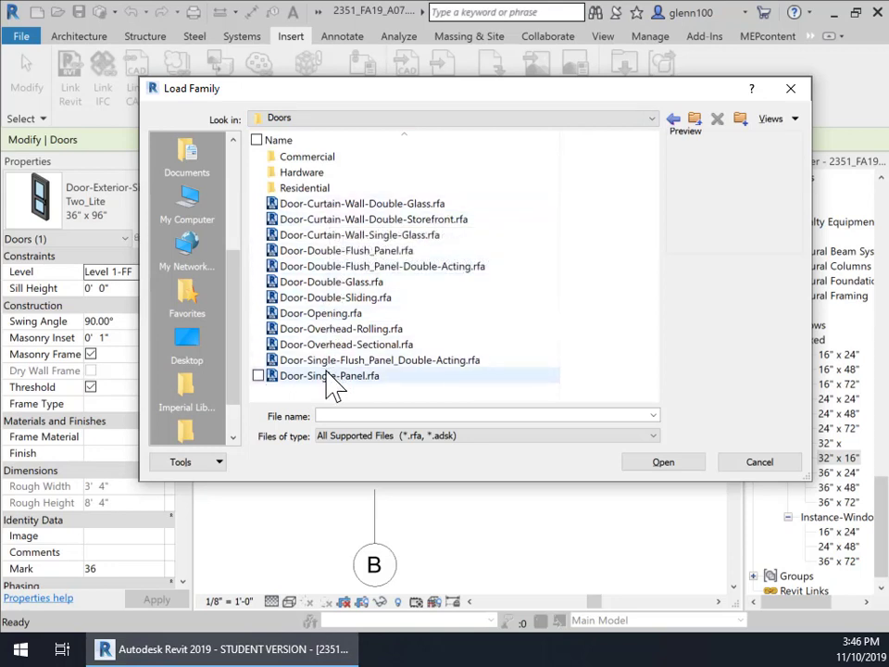
{"action": "left_click", "coordinate": [358, 251]}
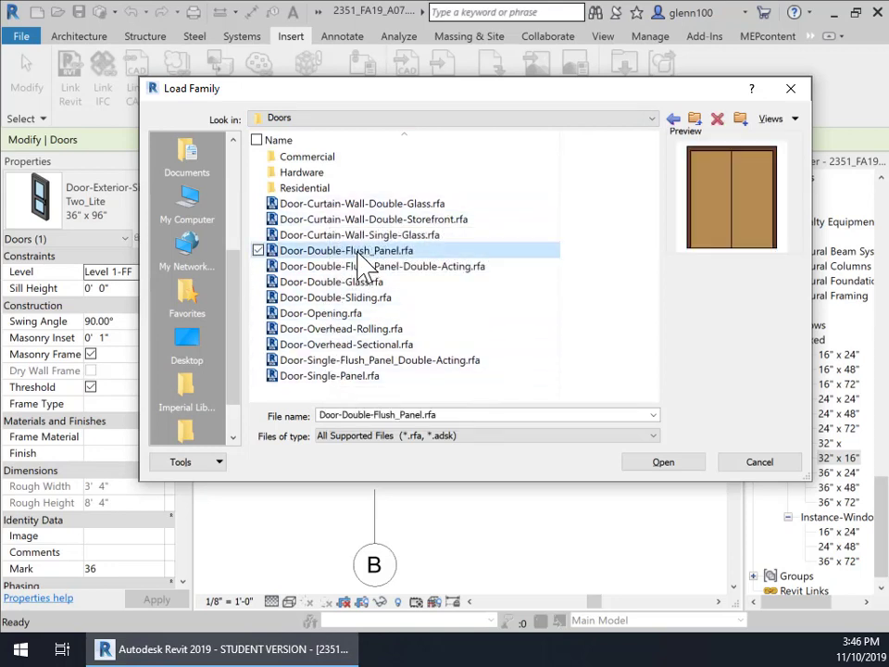
{"action": "left_click", "coordinate": [359, 237]}
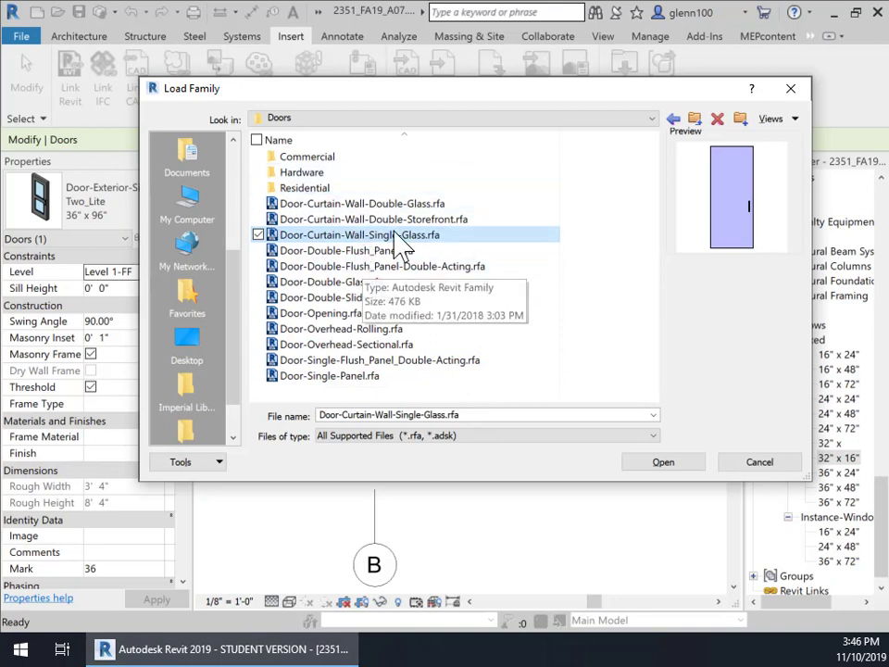
{"action": "left_click", "coordinate": [312, 157]}
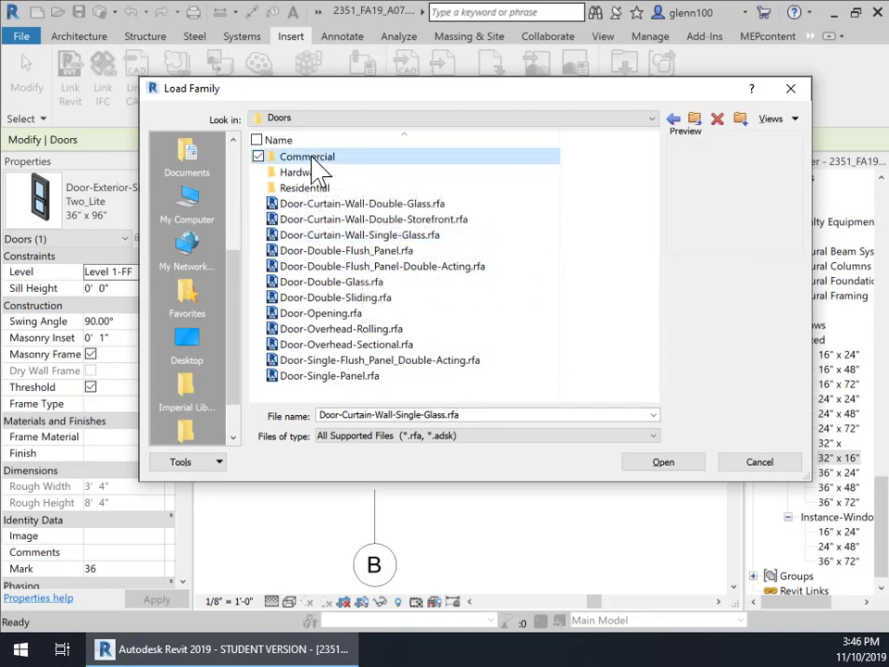
{"action": "double_click", "coordinate": [274, 159]}
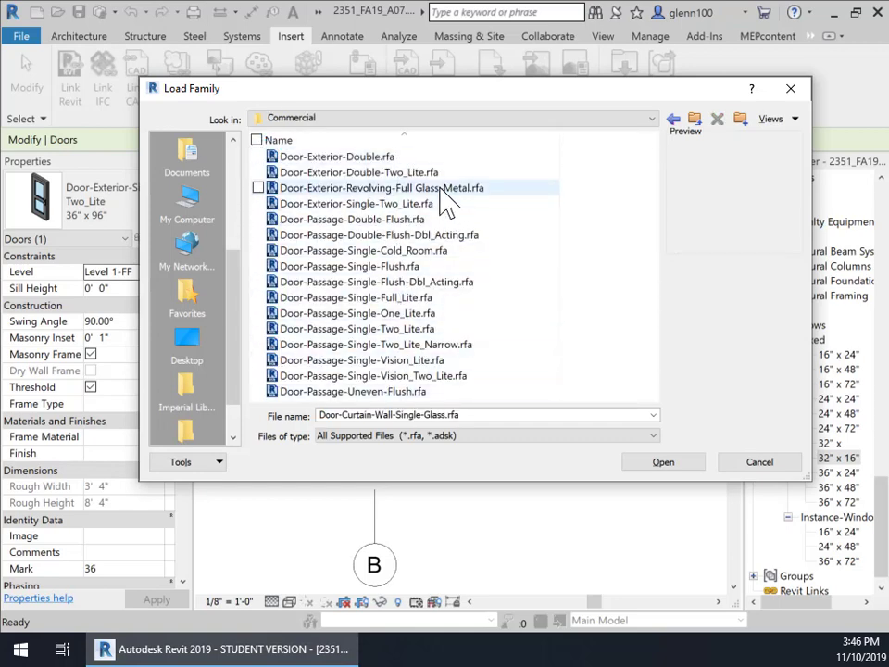
{"action": "left_click", "coordinate": [405, 178]}
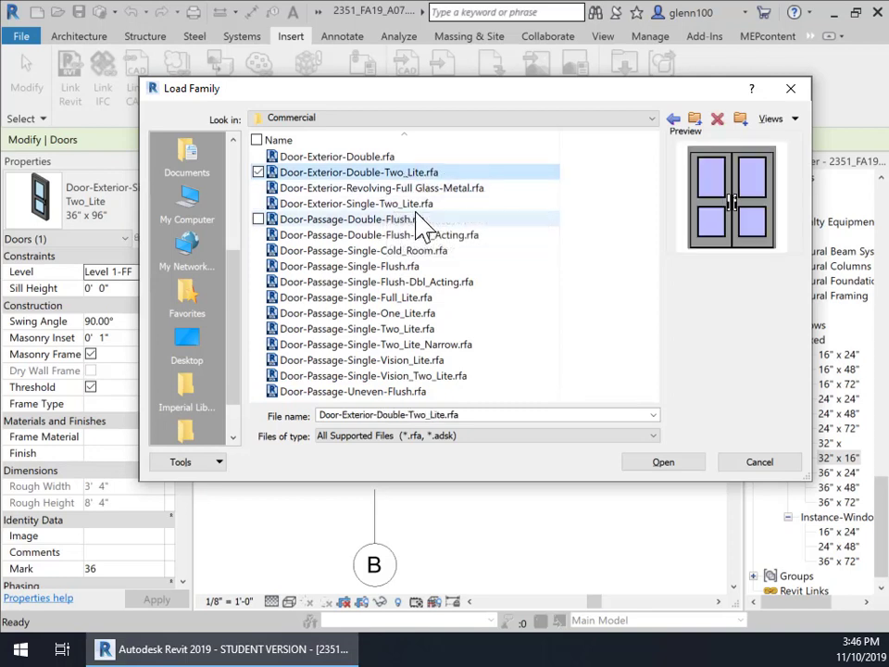
{"action": "left_click", "coordinate": [407, 205]}
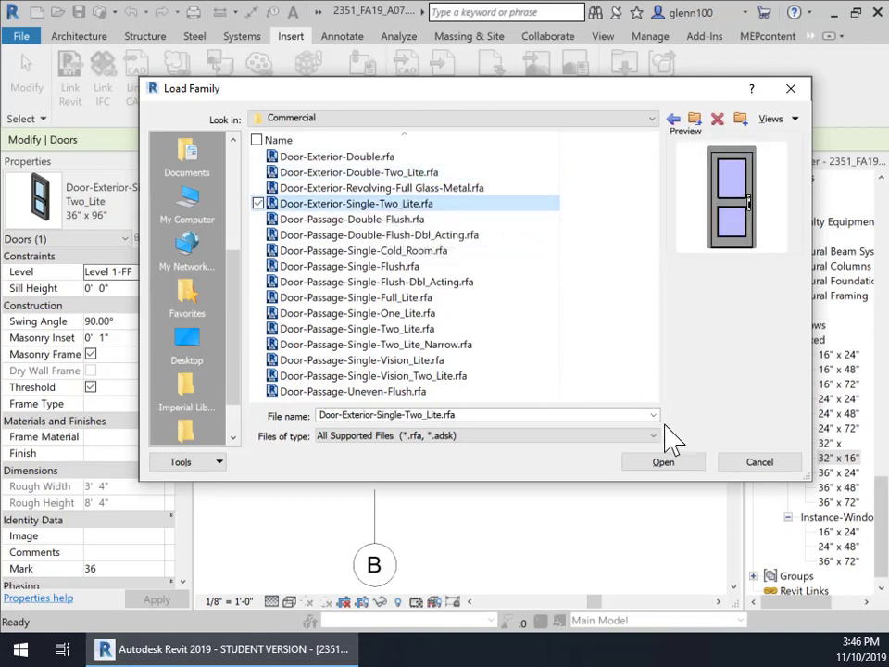
{"action": "left_click", "coordinate": [757, 463]}
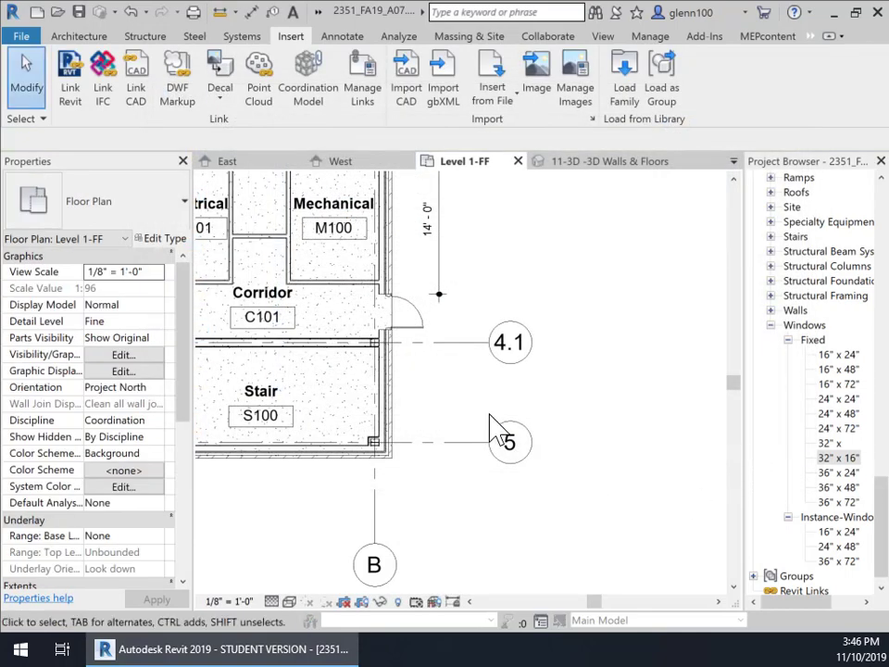
Create a door similar to the corridor's exterior door in Stair S101's exterior wall, about 2'-6" from the column at grid 2
{"action": "left_click", "coordinate": [416, 312]}
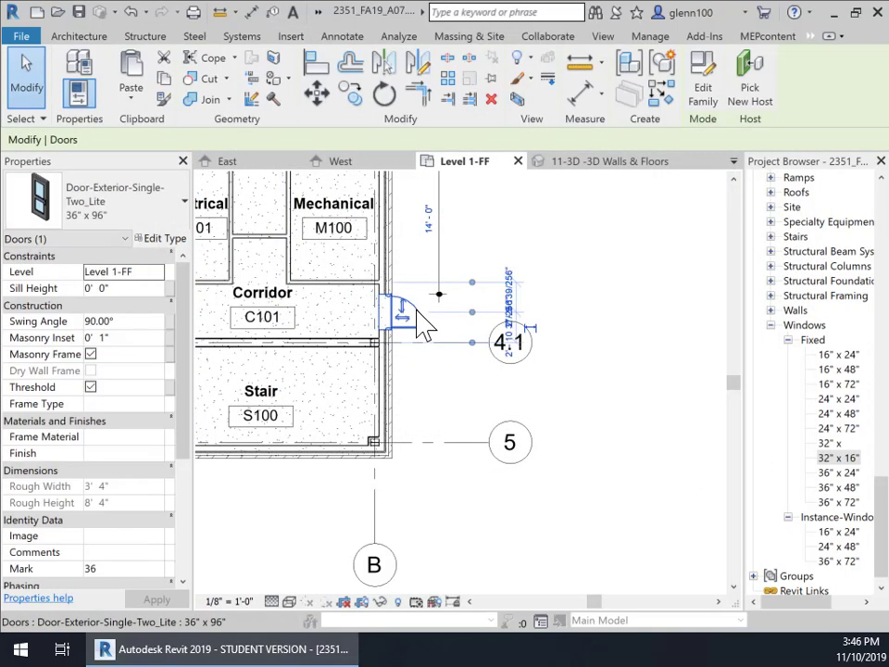
{"action": "right_click", "coordinate": [421, 324]}
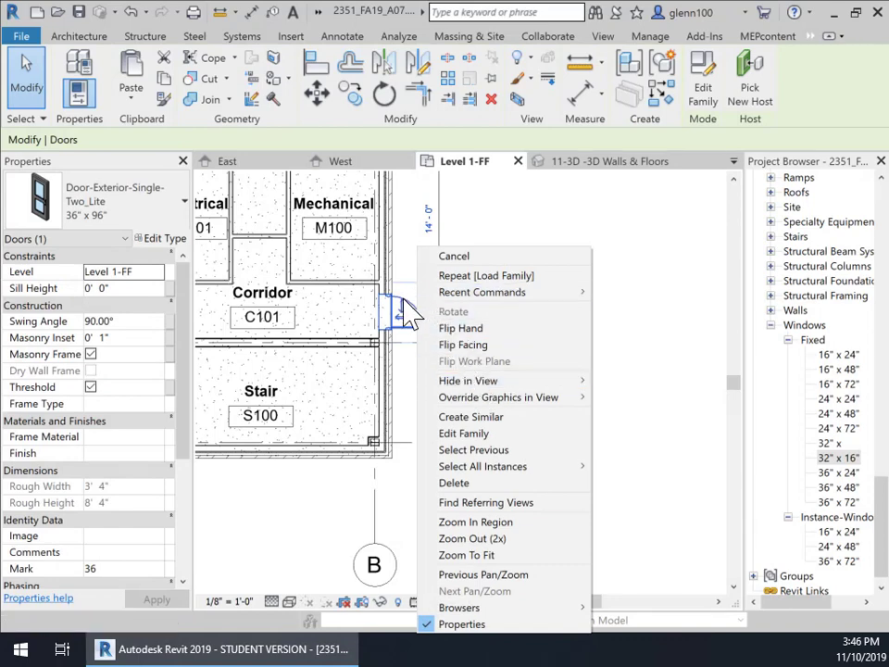
{"action": "left_click", "coordinate": [407, 315]}
{"action": "right_click", "coordinate": [403, 296]}
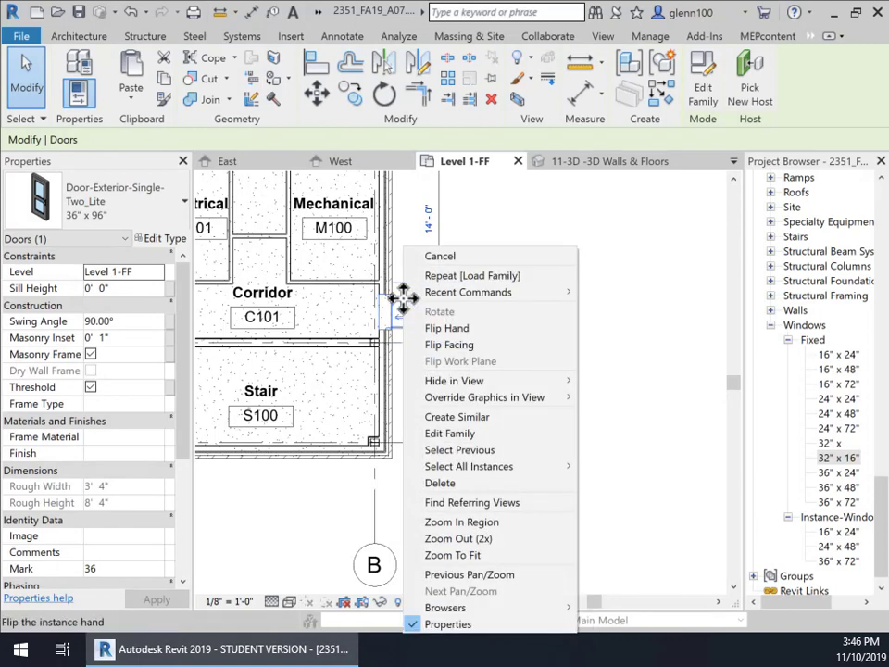
{"action": "left_click", "coordinate": [475, 417]}
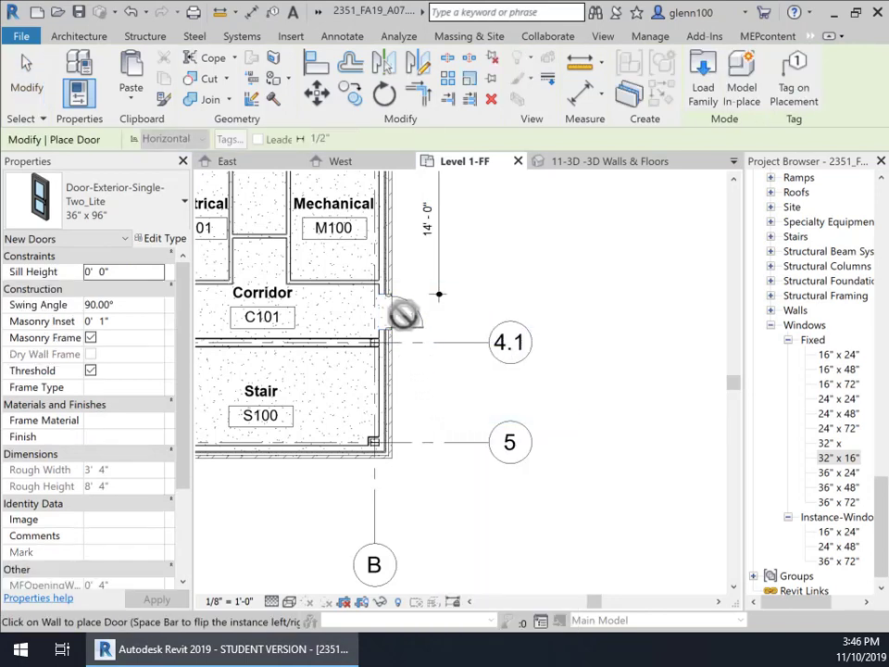
{"action": "scroll", "coordinate": [396, 301], "scroll_direction": "down", "scroll_amount": 1}
{"action": "middle_click_drag", "start_coordinate": [389, 287], "coordinate": [377, 363]}
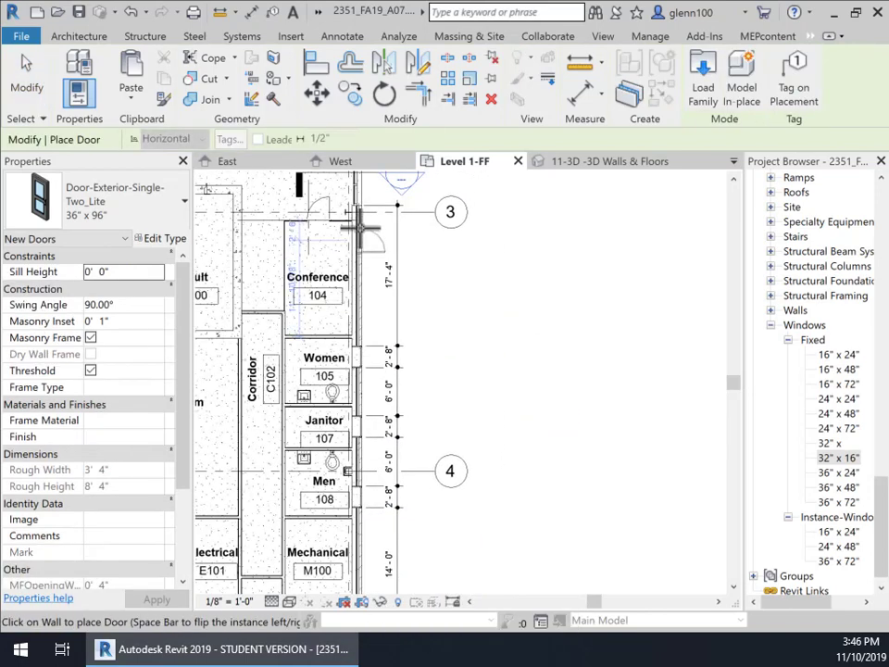
{"action": "middle_click_drag", "start_coordinate": [361, 225], "coordinate": [401, 484]}
{"action": "middle_click_drag", "start_coordinate": [394, 261], "coordinate": [370, 544]}
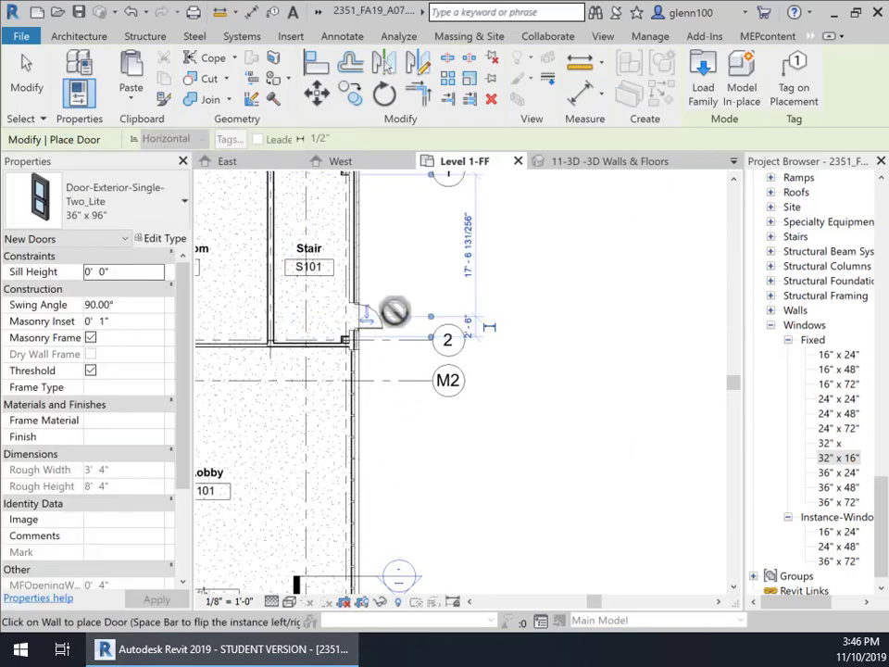
Place an aligned dimension between the Stair S101 door opening's near edge and the brick wall's end at the lobby curtain wall, near grid 2
{"action": "scroll", "coordinate": [393, 311], "scroll_direction": "up", "scroll_amount": 4}
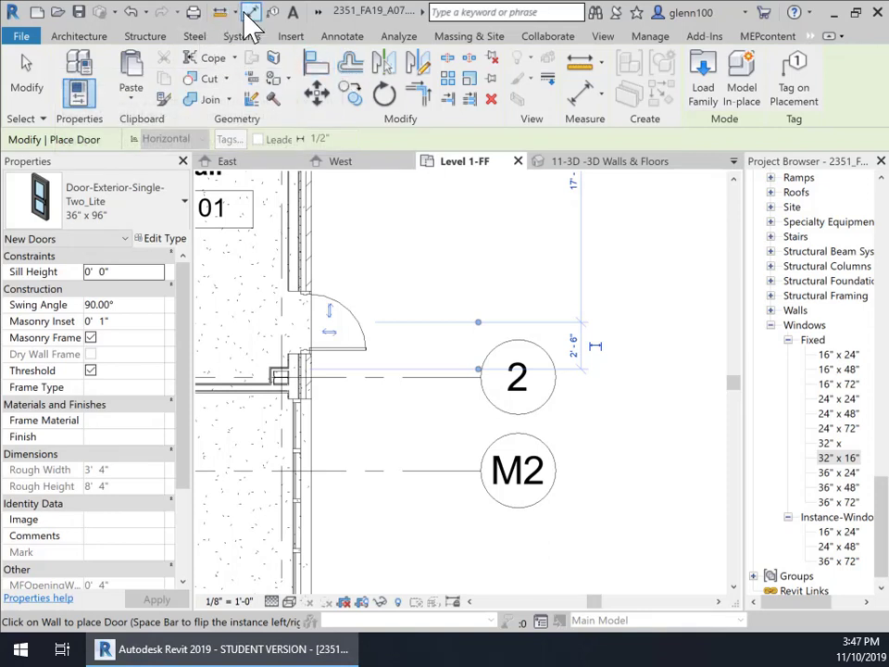
{"action": "key", "text": "d"}
{"action": "key", "text": "i"}
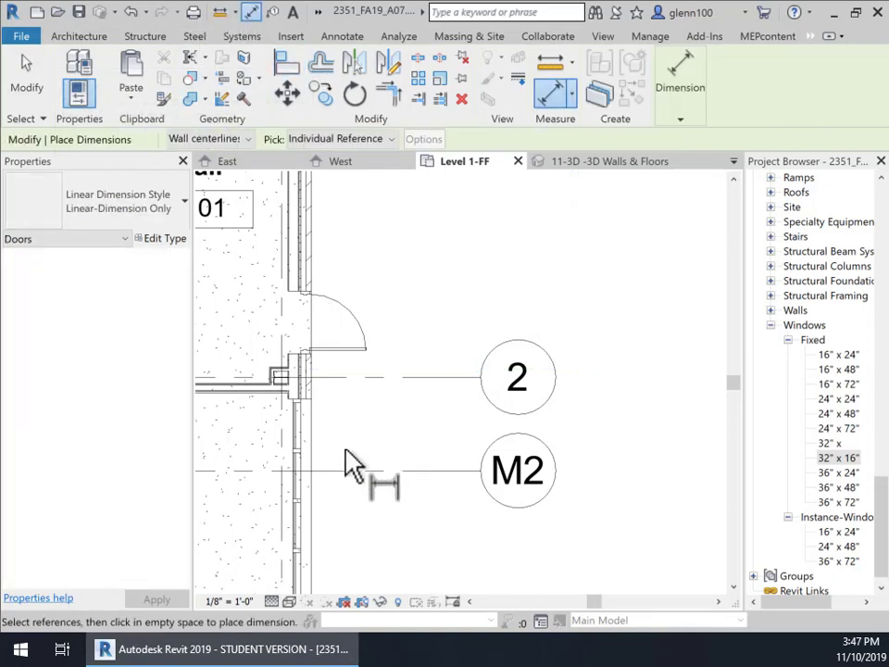
{"action": "left_click", "coordinate": [306, 414]}
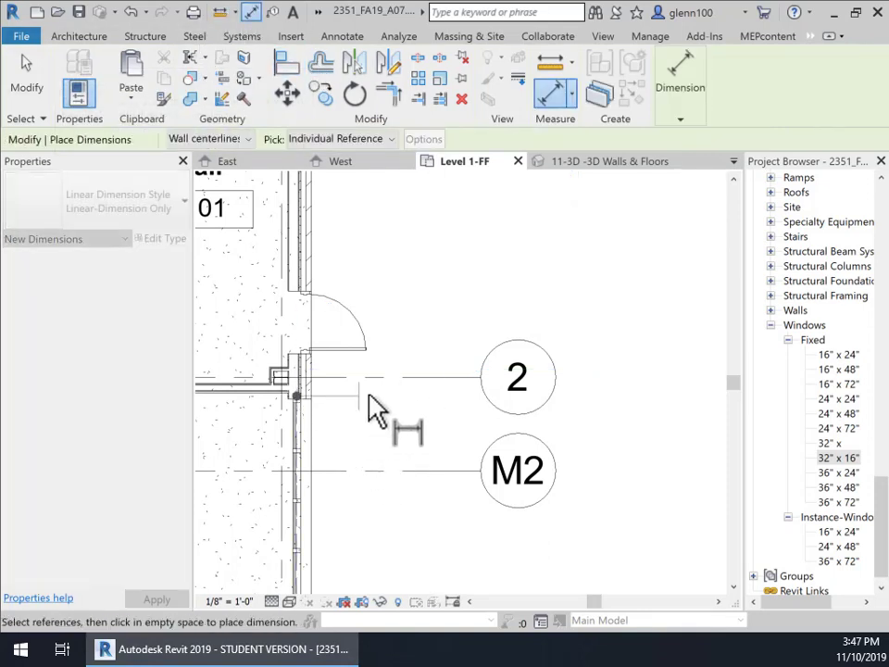
{"action": "key", "text": "Escape"}
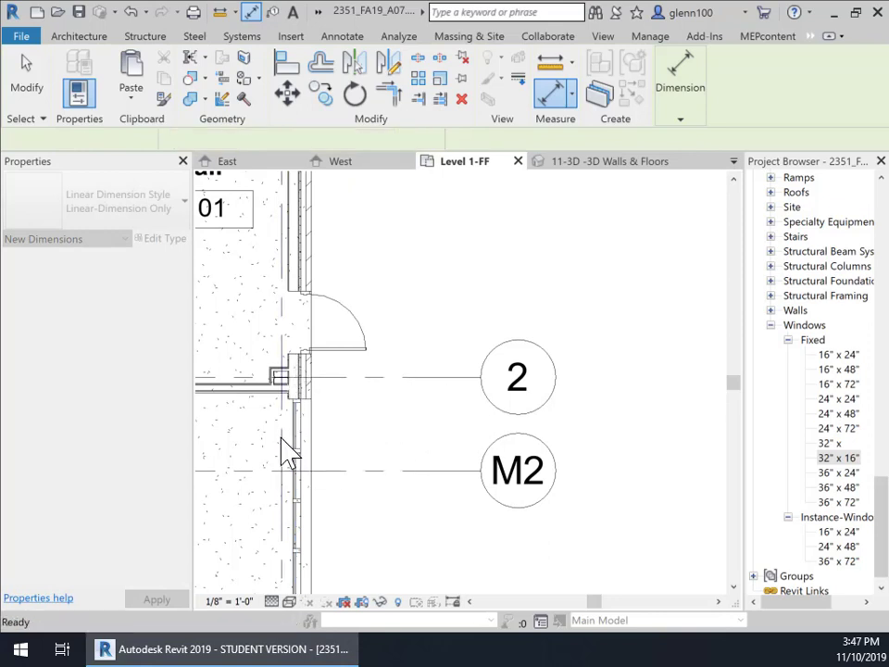
{"action": "scroll", "coordinate": [310, 403], "scroll_direction": "up", "scroll_amount": 2}
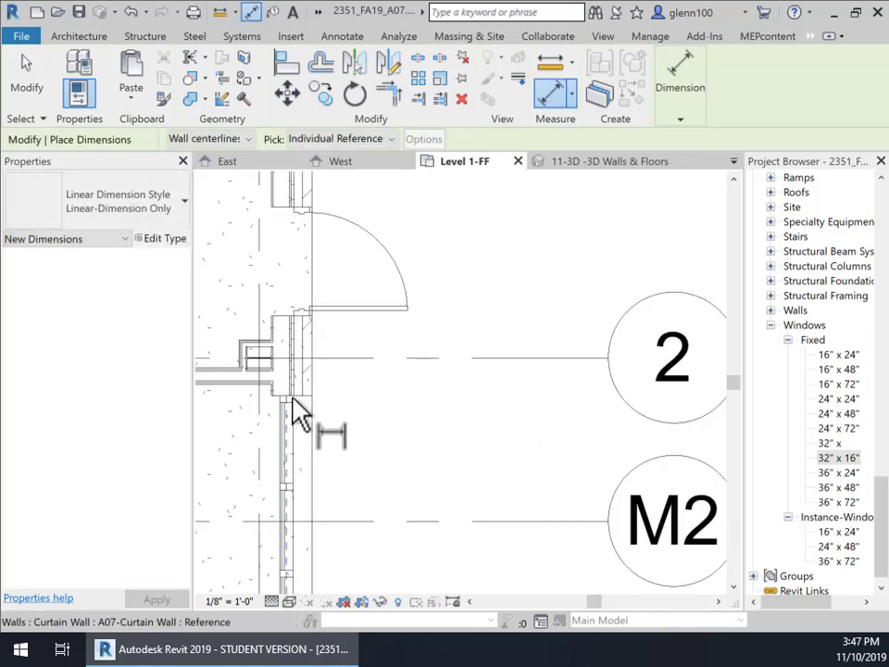
{"action": "left_click", "coordinate": [290, 398]}
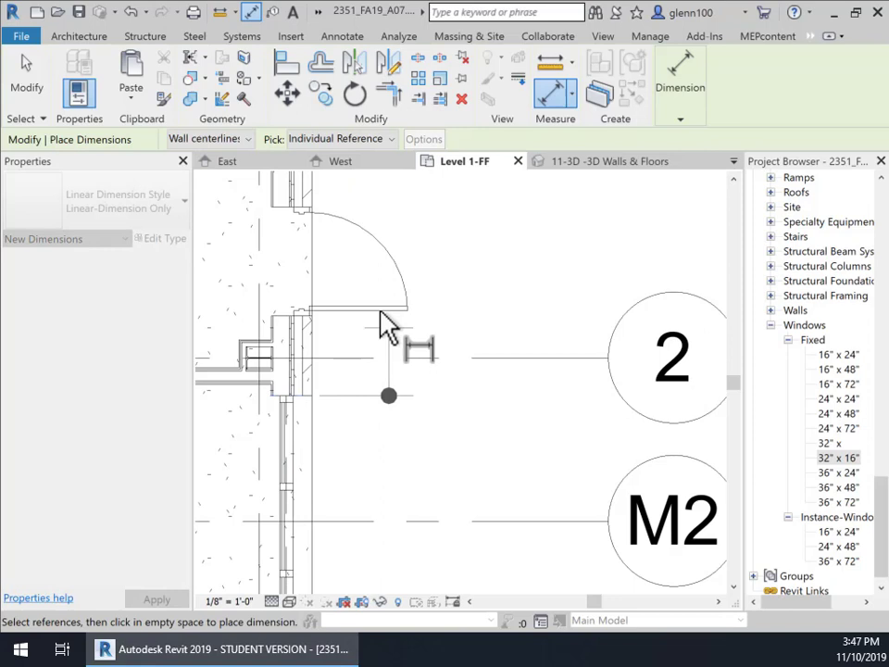
{"action": "left_click", "coordinate": [306, 317]}
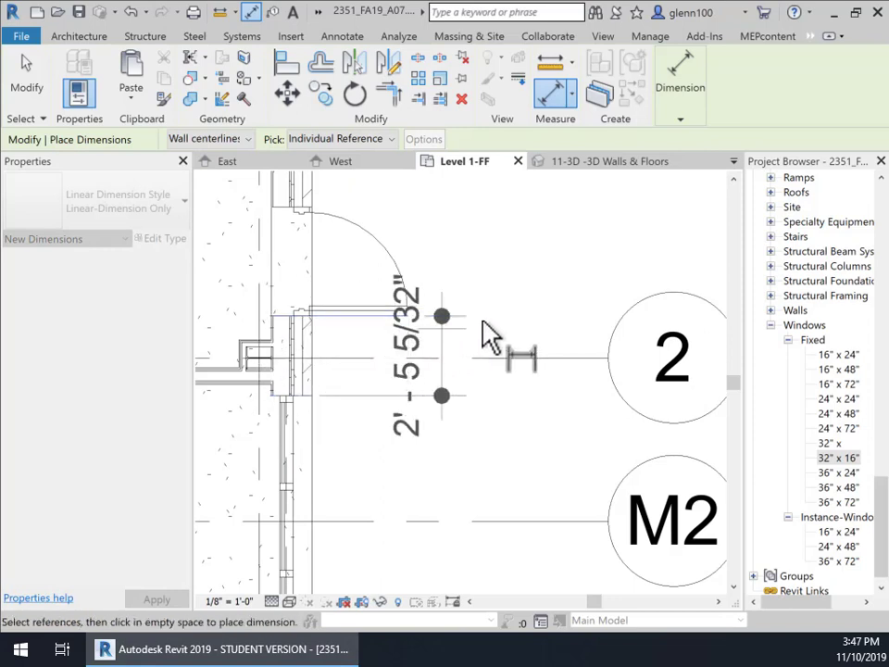
{"action": "left_click", "coordinate": [519, 238]}
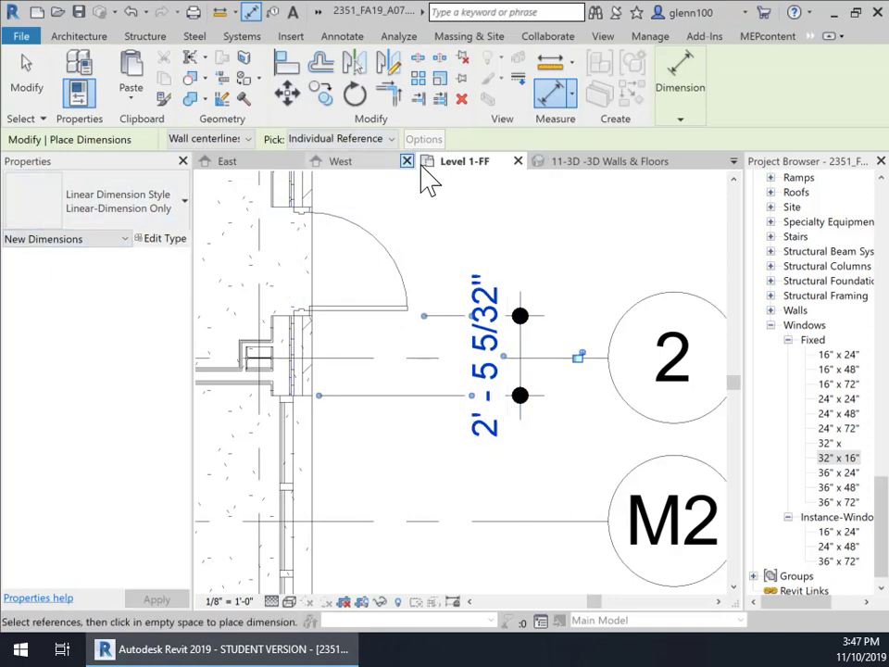
{"action": "left_click", "coordinate": [32, 74]}
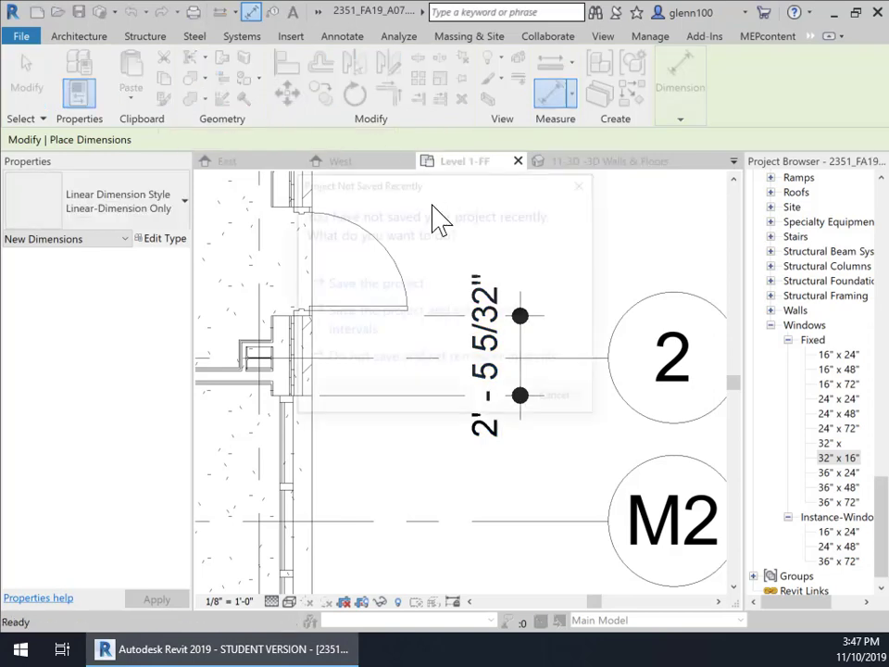
{"action": "left_click", "coordinate": [578, 177]}
Set the distance from the Stair S101 exterior door opening to the end of the brick wall to 32 inches
{"action": "left_click", "coordinate": [339, 297]}
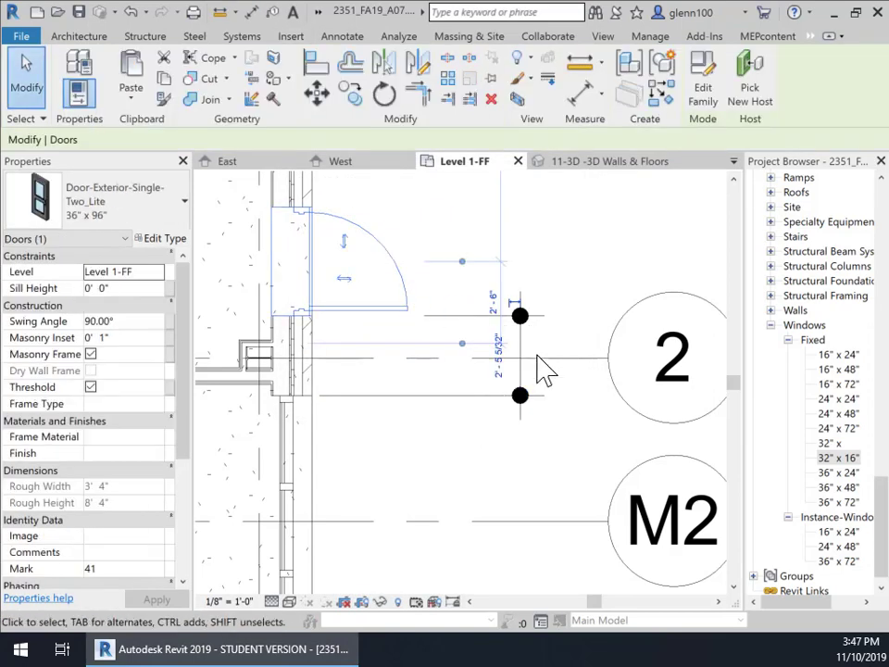
{"action": "left_click", "coordinate": [506, 367]}
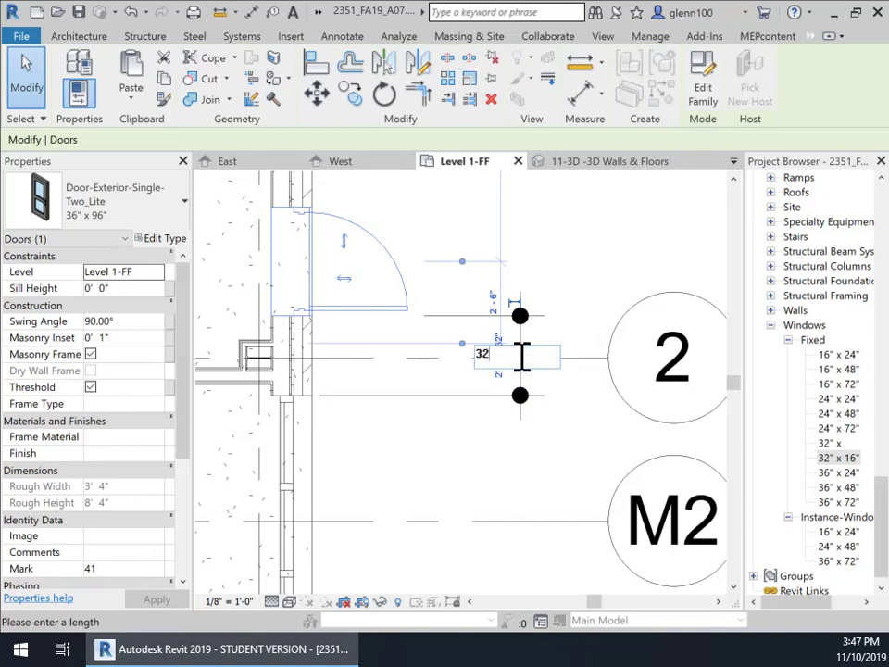
{"action": "key", "text": "Return"}
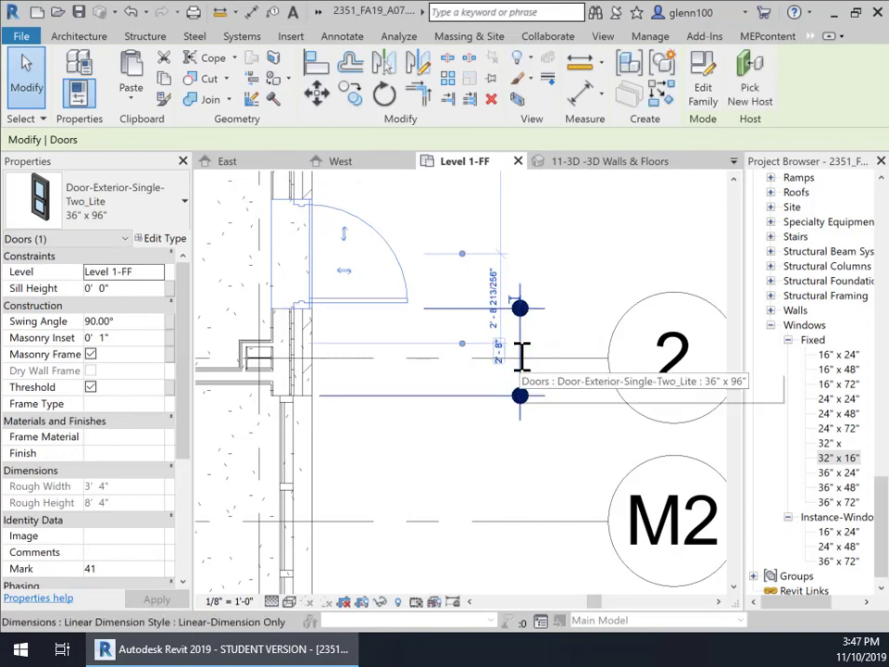
{"action": "left_click", "coordinate": [593, 273]}
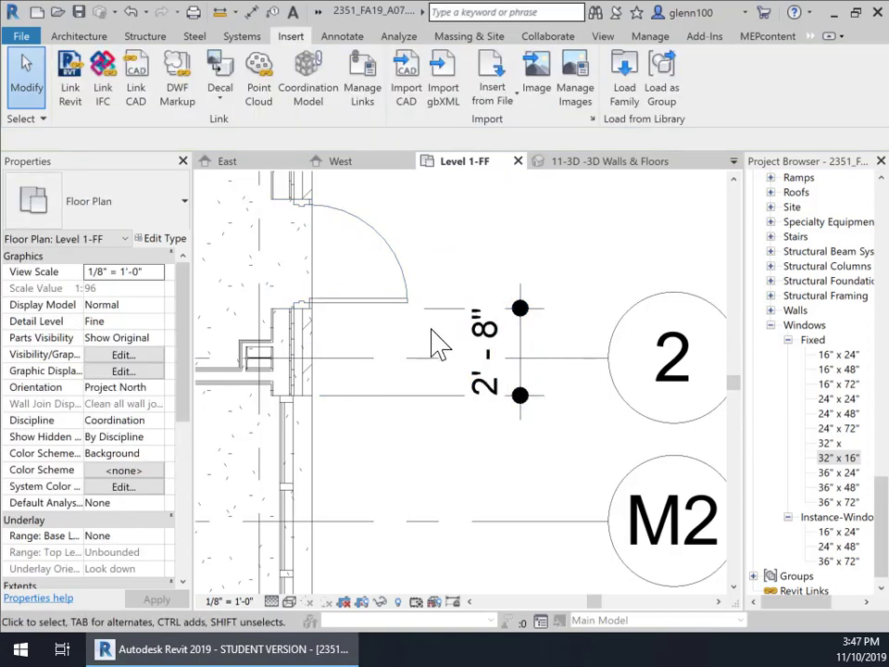
Review the east facade's doors and openings in the Level 1-FF plan and the East elevation
{"action": "scroll", "coordinate": [442, 342], "scroll_direction": "down", "scroll_amount": 3}
{"action": "middle_click_drag", "start_coordinate": [446, 341], "coordinate": [447, 248]}
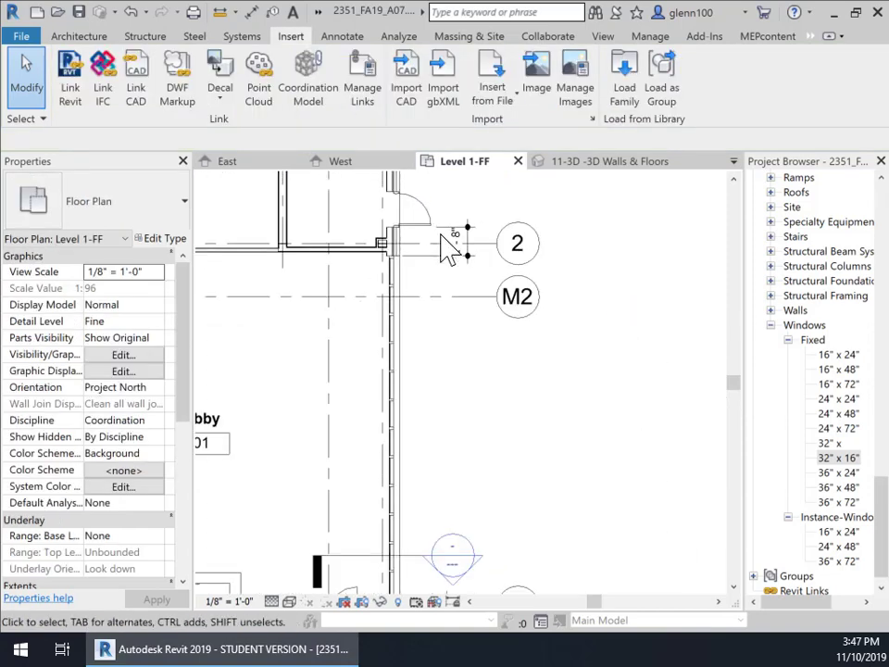
{"action": "scroll", "coordinate": [449, 245], "scroll_direction": "down", "scroll_amount": 2}
{"action": "mouse_move", "coordinate": [450, 383]}
{"action": "middle_mouse_down"}
{"action": "mouse_move", "coordinate": [462, 309]}
{"action": "mouse_move", "coordinate": [463, 396]}
{"action": "middle_mouse_up"}
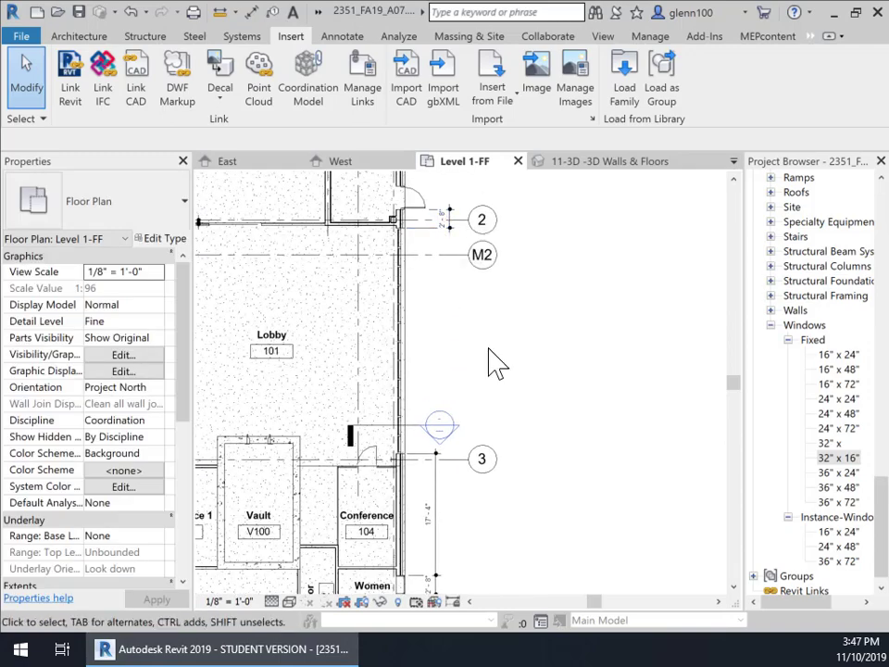
{"action": "scroll", "coordinate": [518, 404], "scroll_direction": "down", "scroll_amount": 1}
{"action": "middle_click_drag", "start_coordinate": [531, 486], "coordinate": [571, 422]}
{"action": "scroll", "coordinate": [532, 470], "scroll_direction": "down", "scroll_amount": 1}
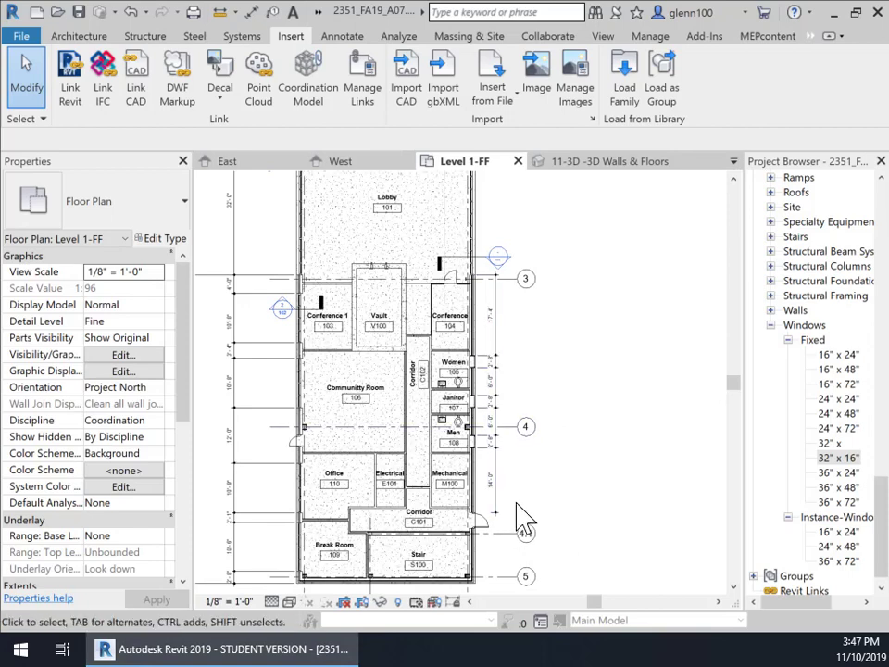
{"action": "scroll", "coordinate": [552, 400], "scroll_direction": "down", "scroll_amount": 1}
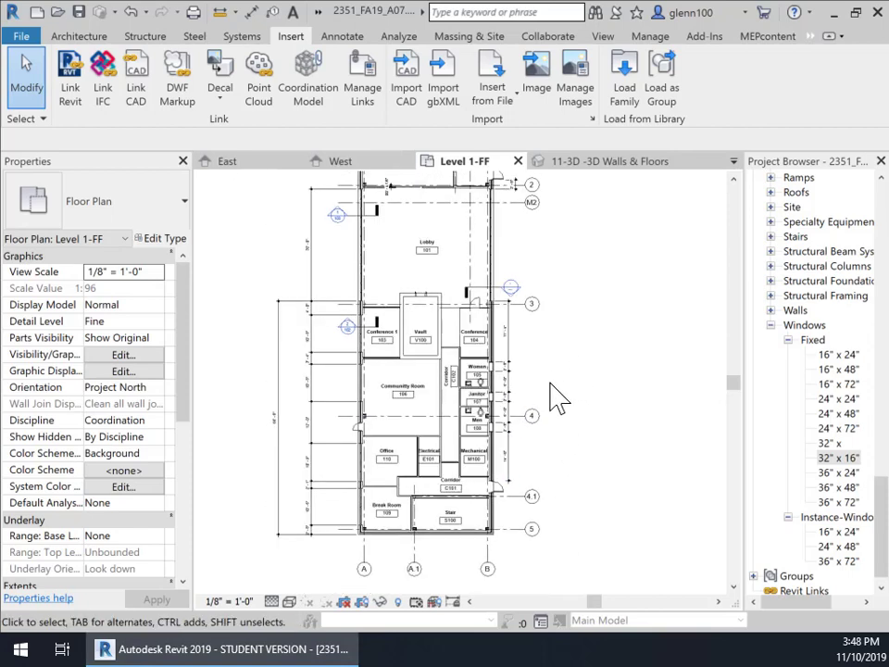
{"action": "middle_click_drag", "start_coordinate": [555, 396], "coordinate": [583, 375]}
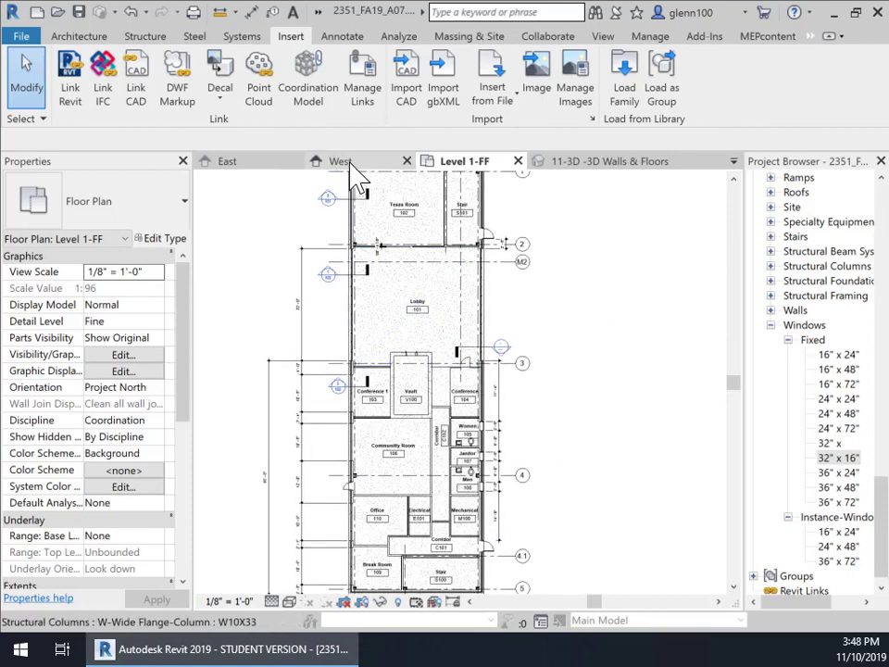
{"action": "left_click", "coordinate": [248, 163]}
{"action": "middle_click_drag", "start_coordinate": [639, 427], "coordinate": [468, 441]}
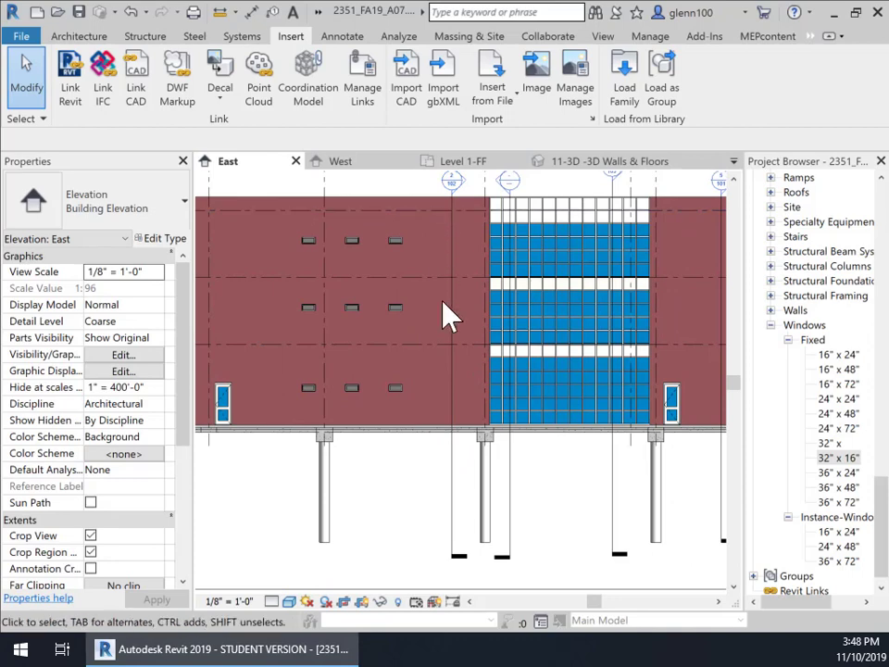
{"action": "middle_click_drag", "start_coordinate": [467, 374], "coordinate": [530, 389]}
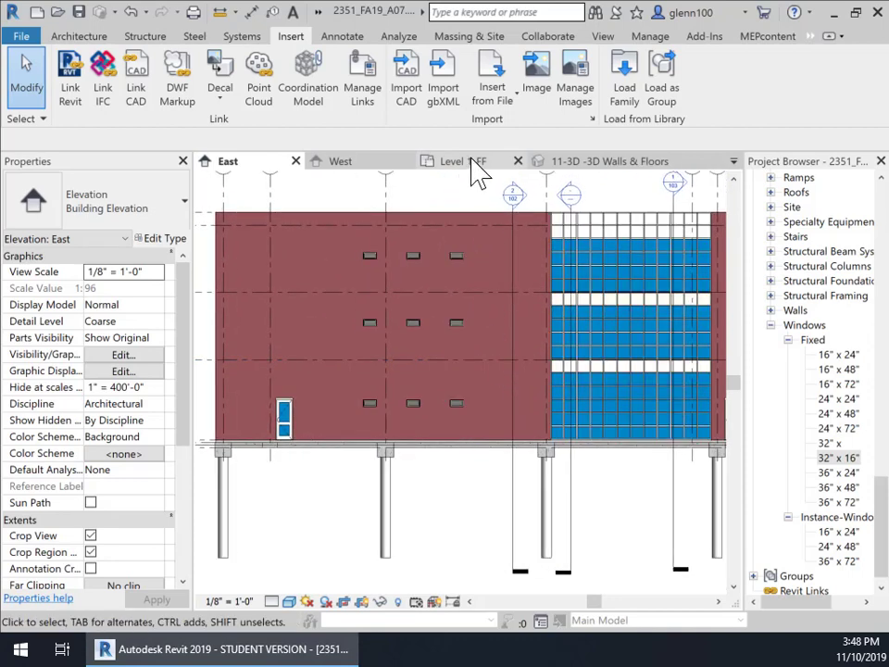
Select the storefront curtain wall of Conference 1 (103) in the Level 1-FF plan and compare its location in the West and East elevations
{"action": "left_click", "coordinate": [463, 161]}
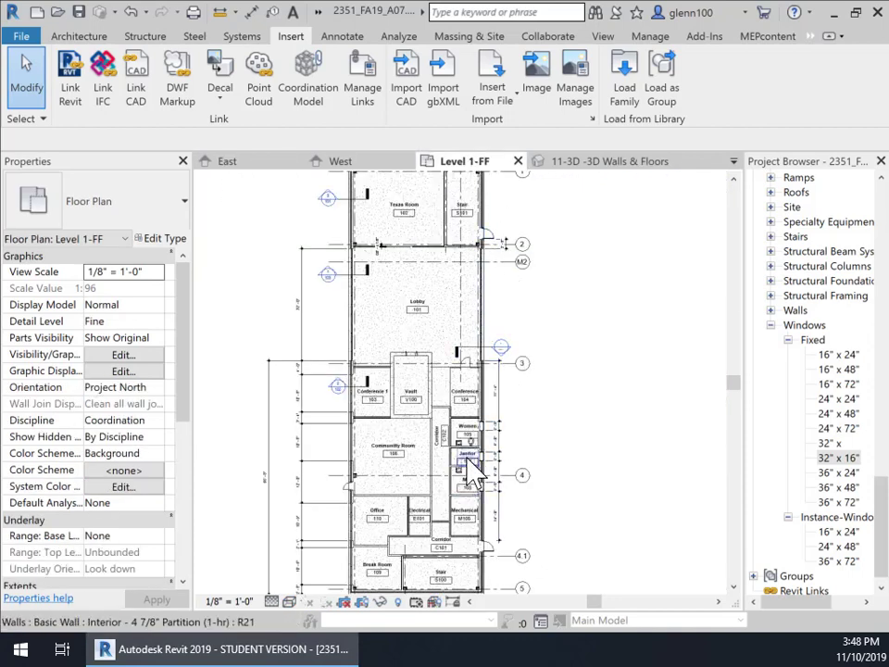
{"action": "scroll", "coordinate": [504, 463], "scroll_direction": "up", "scroll_amount": 5}
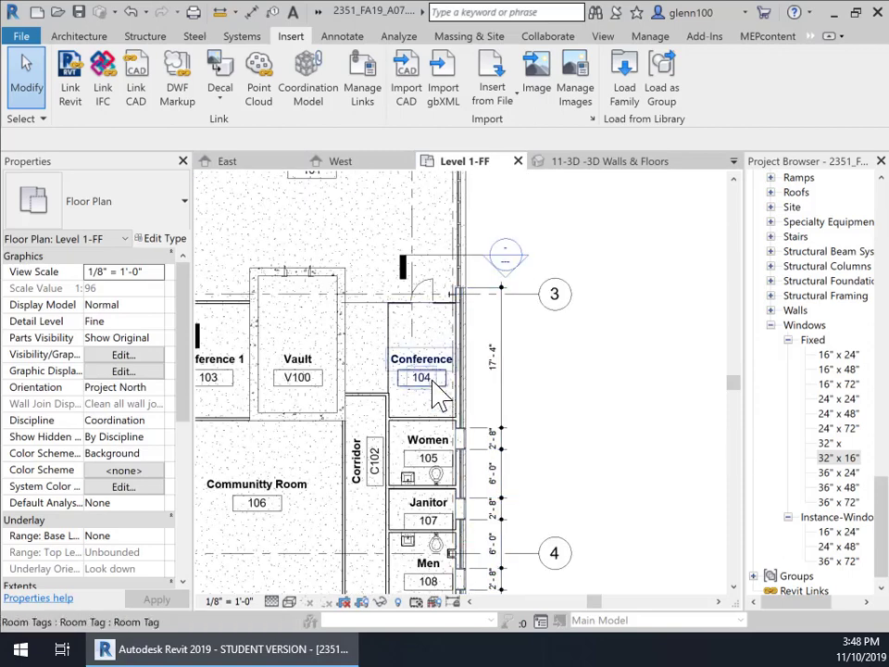
{"action": "middle_click_drag", "start_coordinate": [422, 383], "coordinate": [619, 351]}
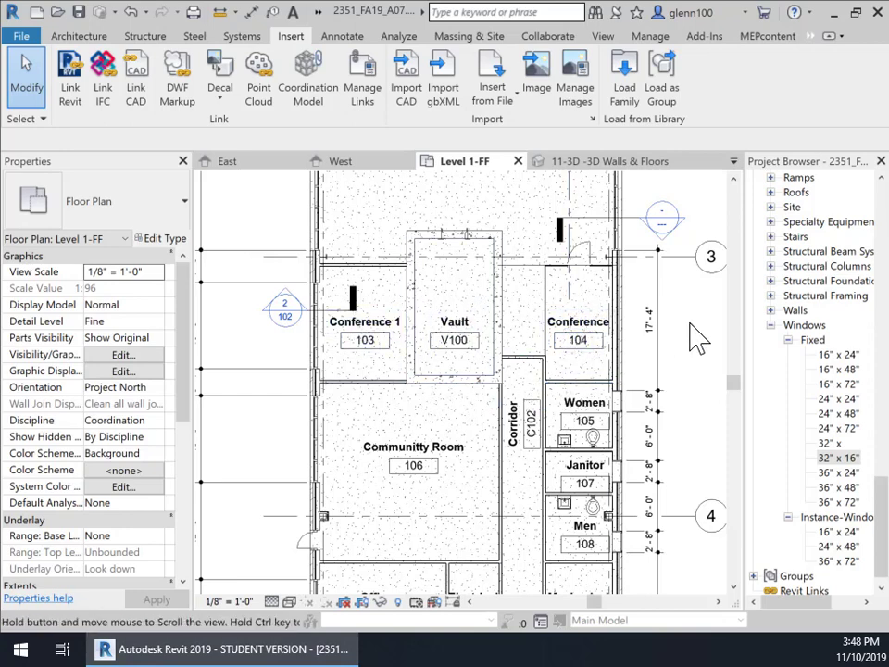
{"action": "middle_click_drag", "start_coordinate": [698, 339], "coordinate": [635, 376]}
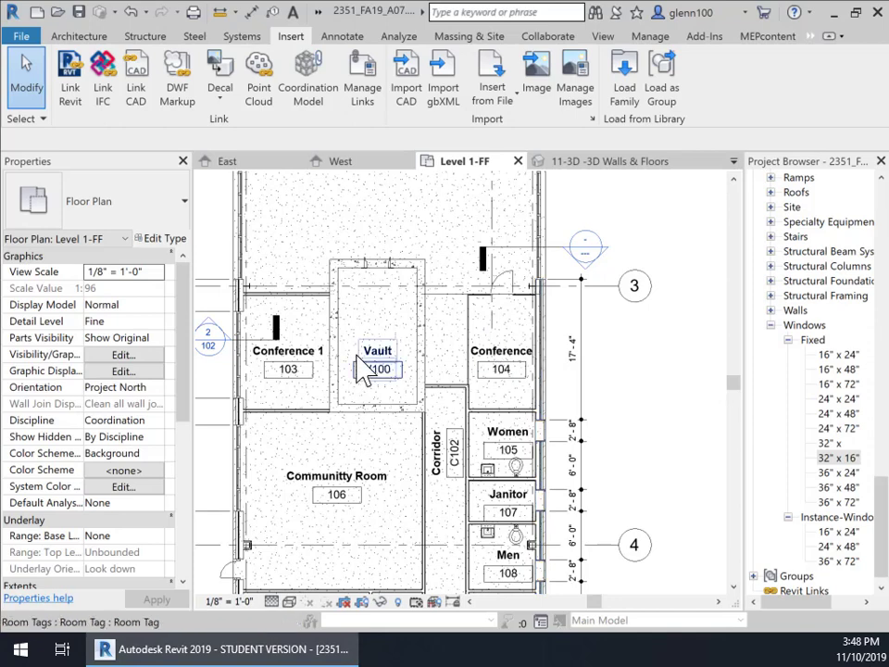
{"action": "left_click", "coordinate": [240, 366]}
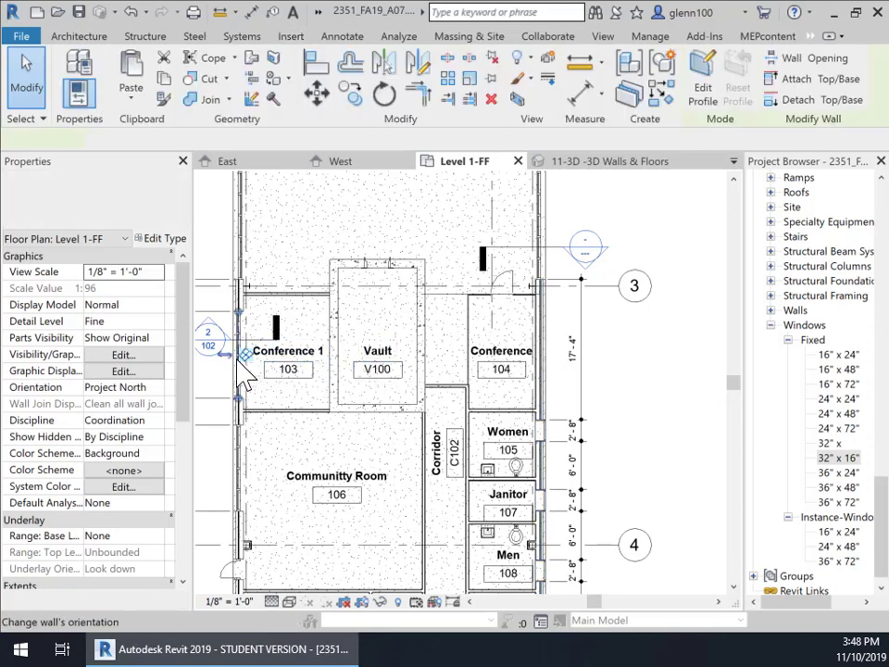
{"action": "left_click", "coordinate": [340, 163]}
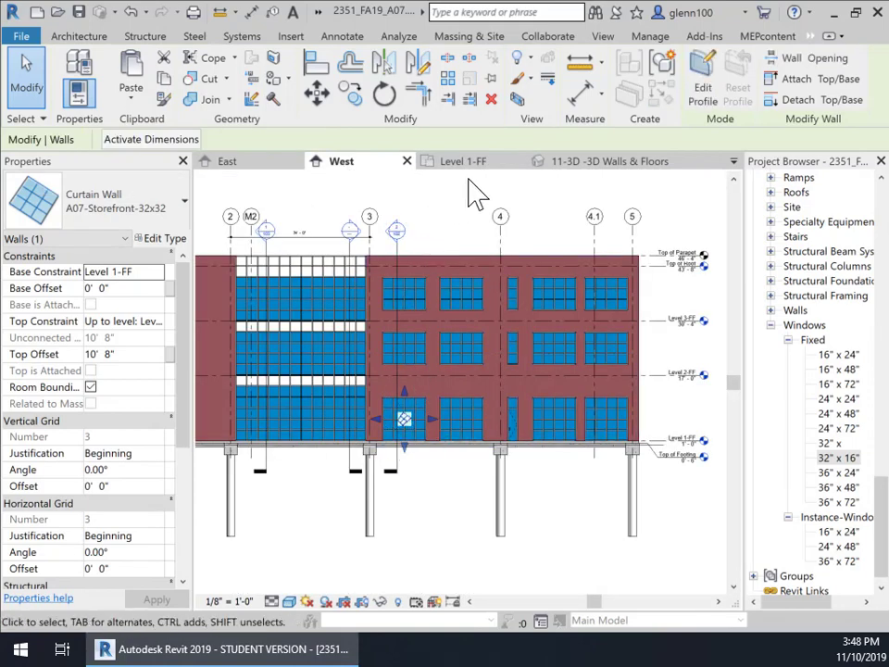
{"action": "left_click", "coordinate": [259, 167]}
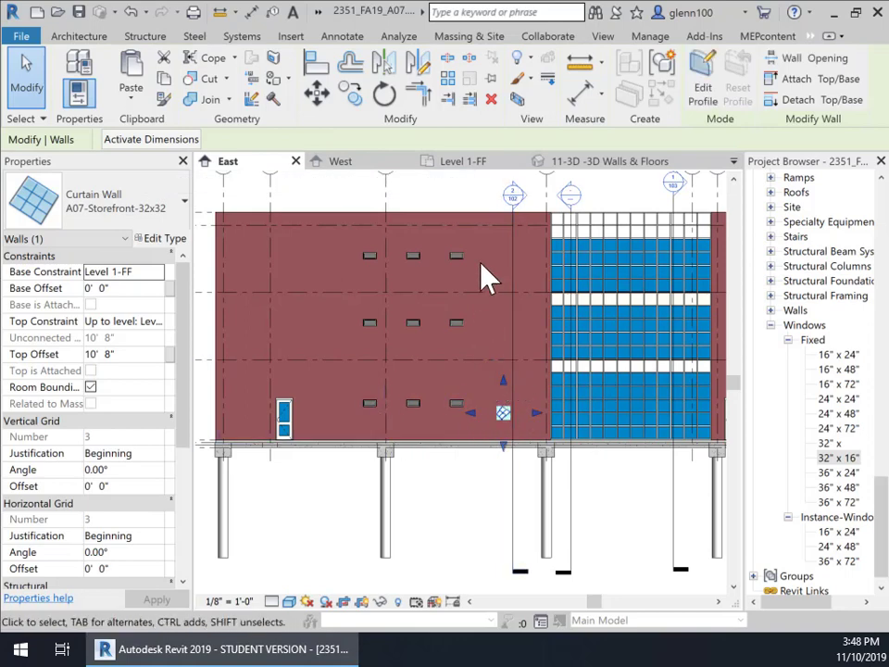
{"action": "left_click", "coordinate": [463, 166]}
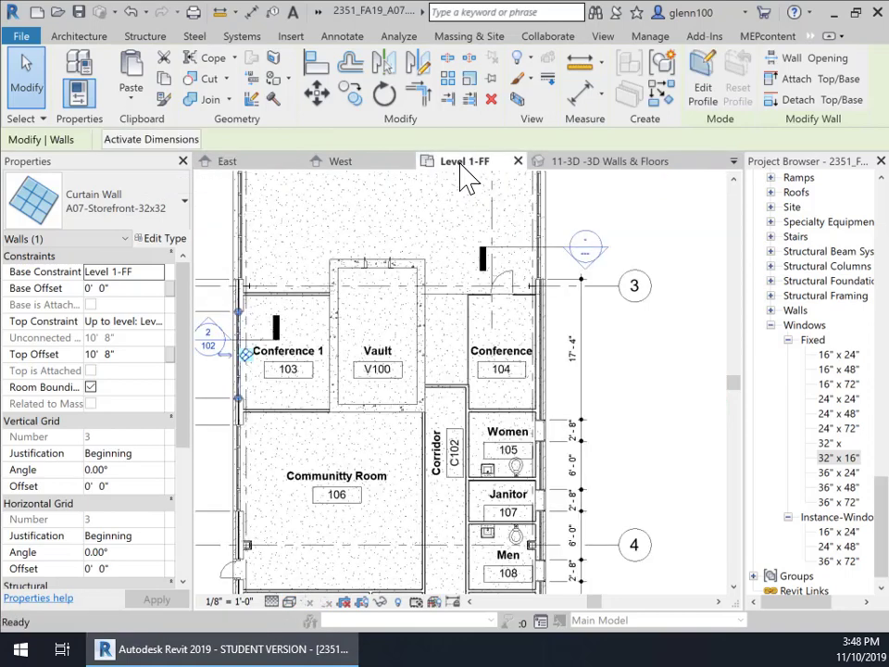
Create a similar A07-Storefront-32x32 curtain wall, about 10'-0 7/8" long, in Conference 104's exterior wall, starting about 1'-6" from the room's wall near grid 3
{"action": "right_click", "coordinate": [238, 363]}
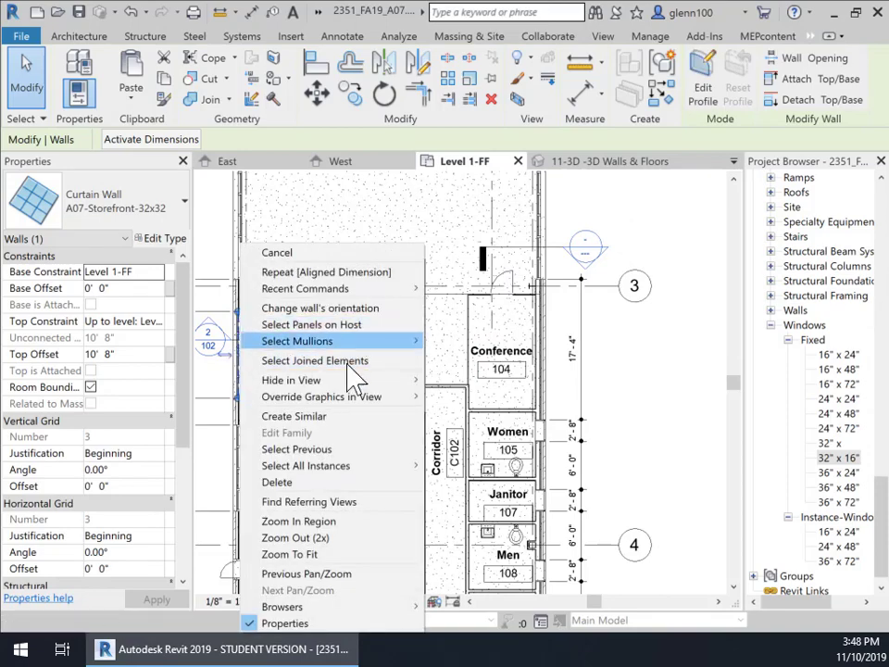
{"action": "left_click", "coordinate": [318, 419]}
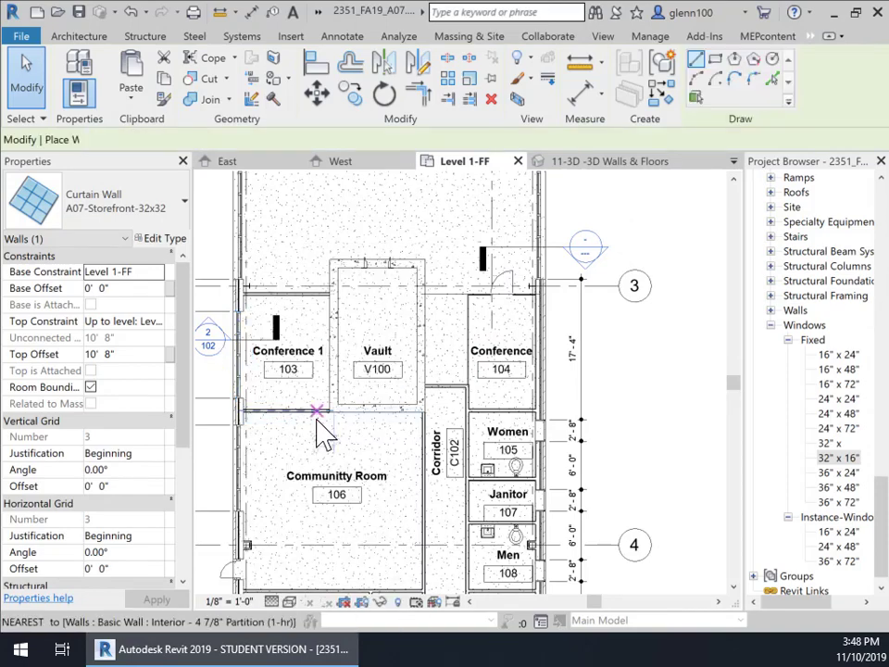
{"action": "scroll", "coordinate": [546, 305], "scroll_direction": "up", "scroll_amount": 4}
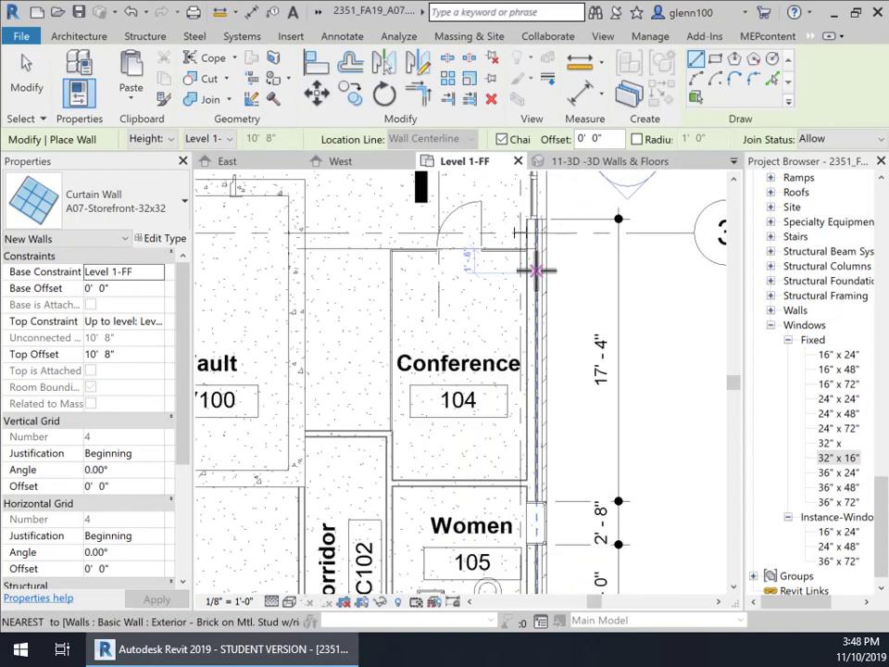
{"action": "left_click", "coordinate": [536, 272]}
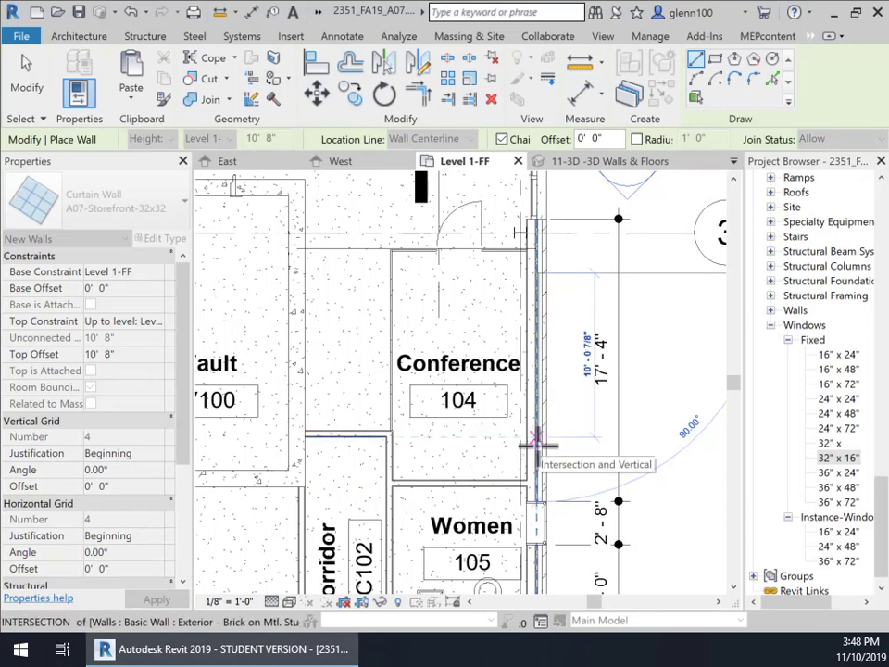
{"action": "left_click", "coordinate": [537, 443]}
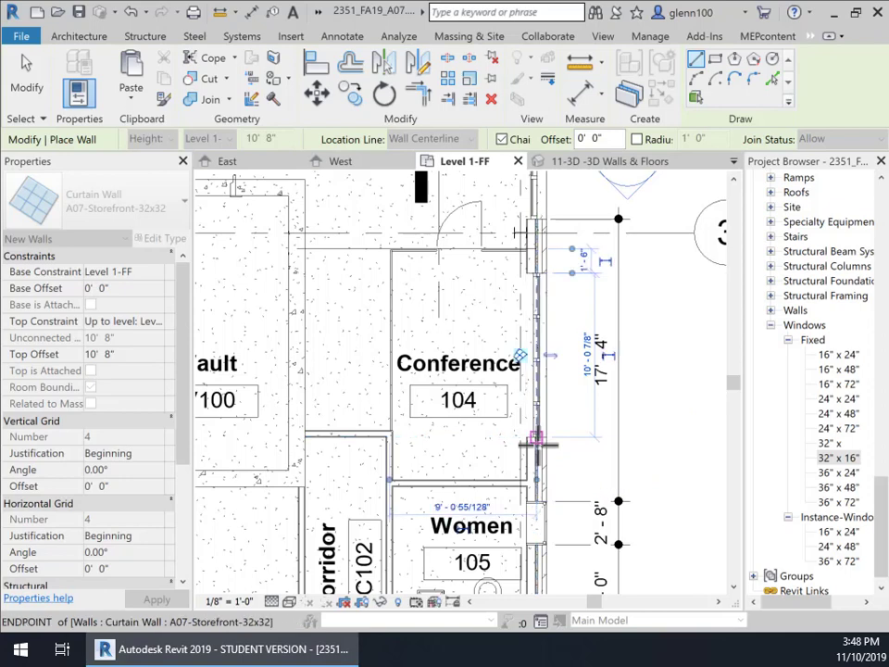
{"action": "key", "text": "Escape"}
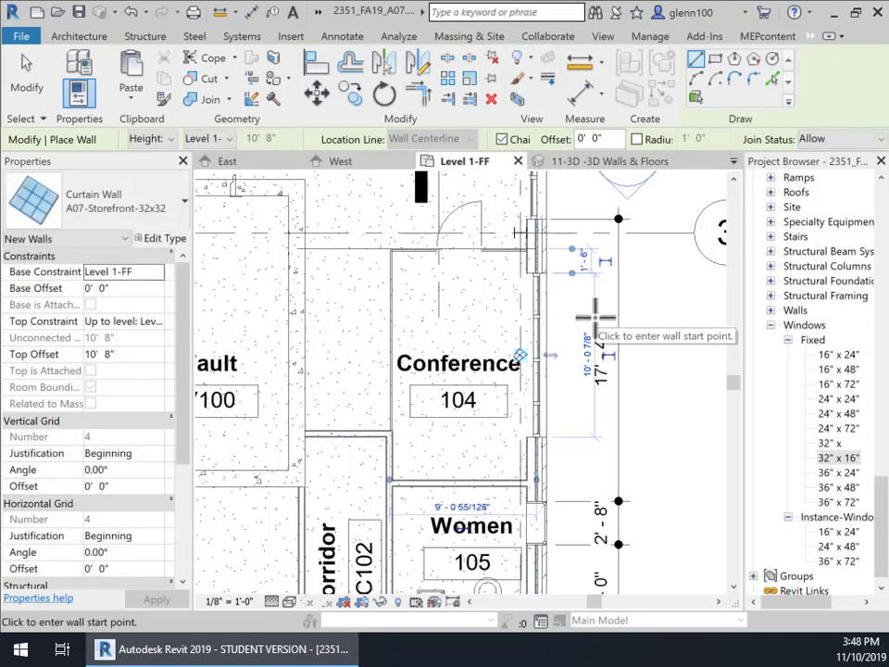
{"action": "left_click", "coordinate": [30, 87]}
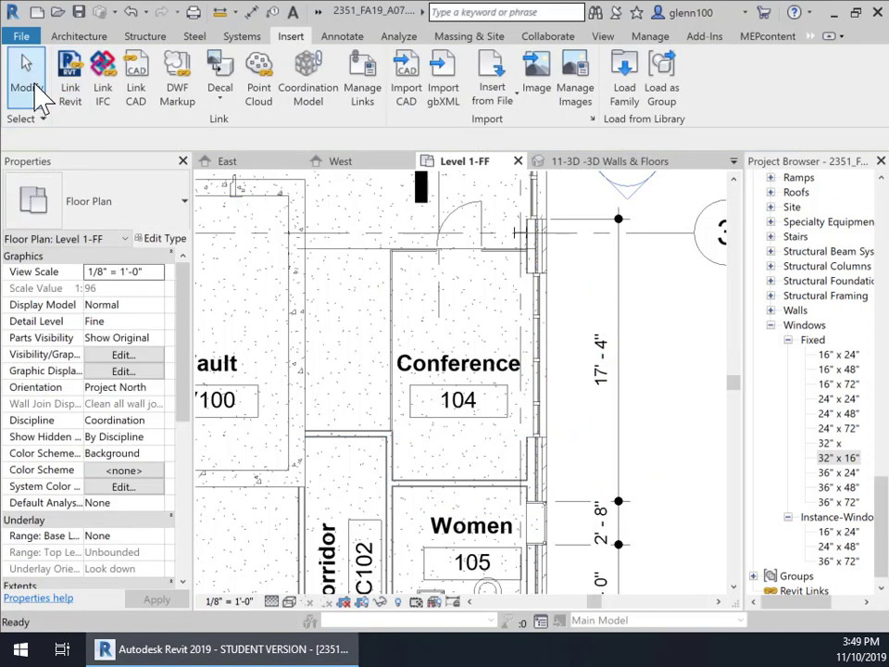
Set the length of Conference 104's storefront curtain wall to 10'-8"
{"action": "left_click", "coordinate": [546, 428]}
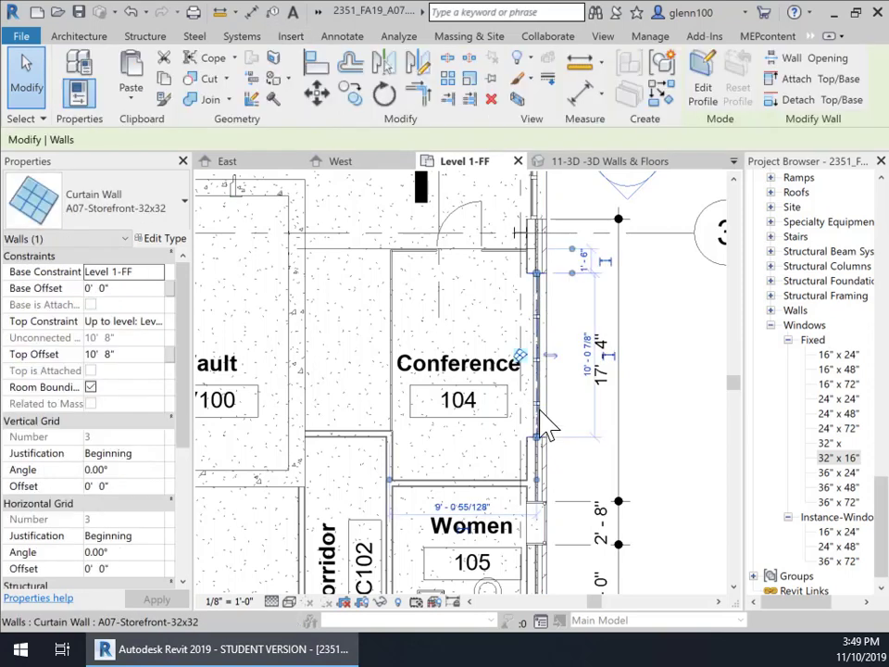
{"action": "left_click", "coordinate": [593, 352]}
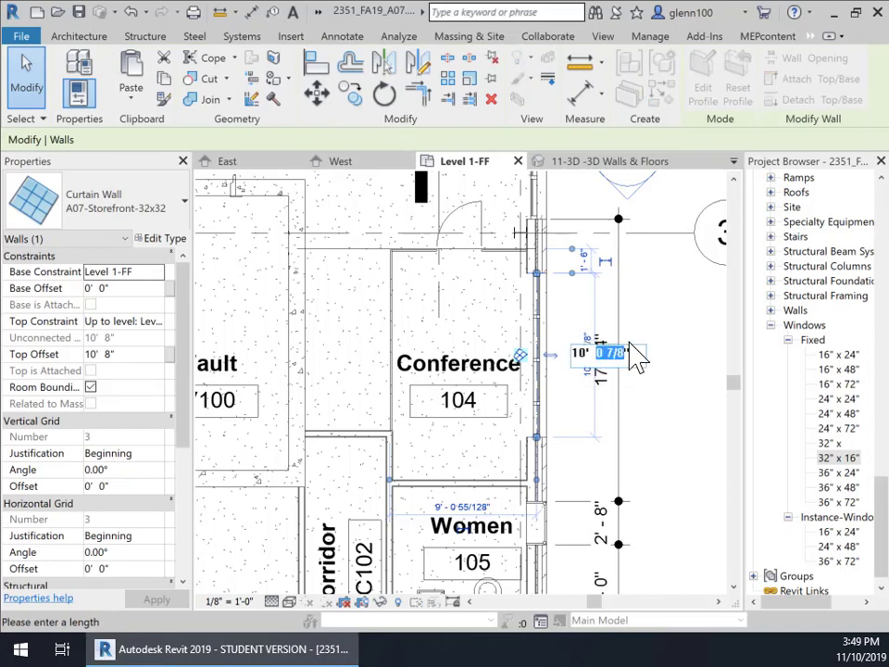
{"action": "type", "text": "8"}
{"action": "key", "text": "Return"}
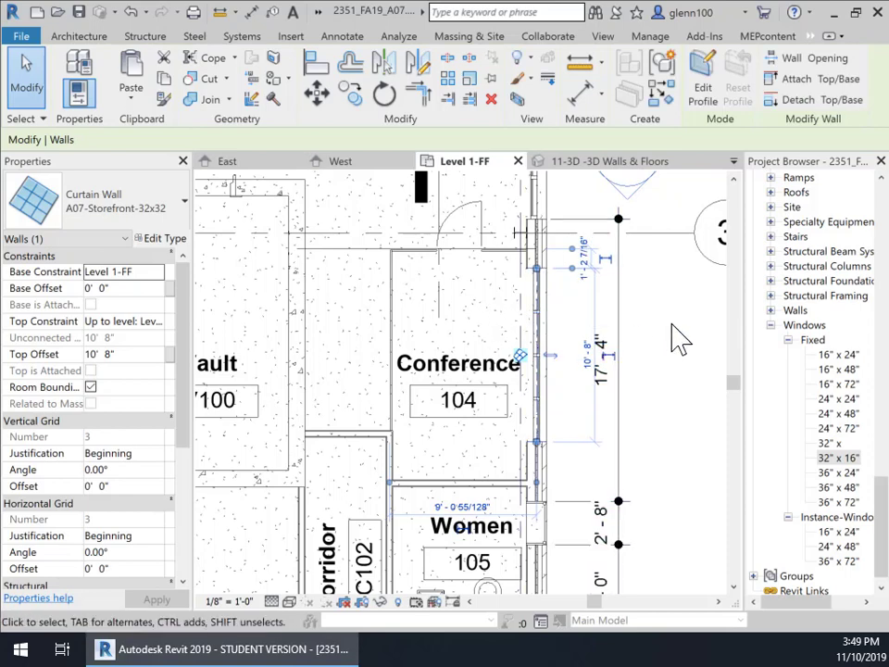
{"action": "key", "text": "Escape"}
Dimension the brick pier at grid 3 between the A07-Curtain Wall and Conference 104's storefront opening
{"action": "scroll", "coordinate": [535, 289], "scroll_direction": "up", "scroll_amount": 2}
{"action": "scroll", "coordinate": [536, 289], "scroll_direction": "up", "scroll_amount": 1}
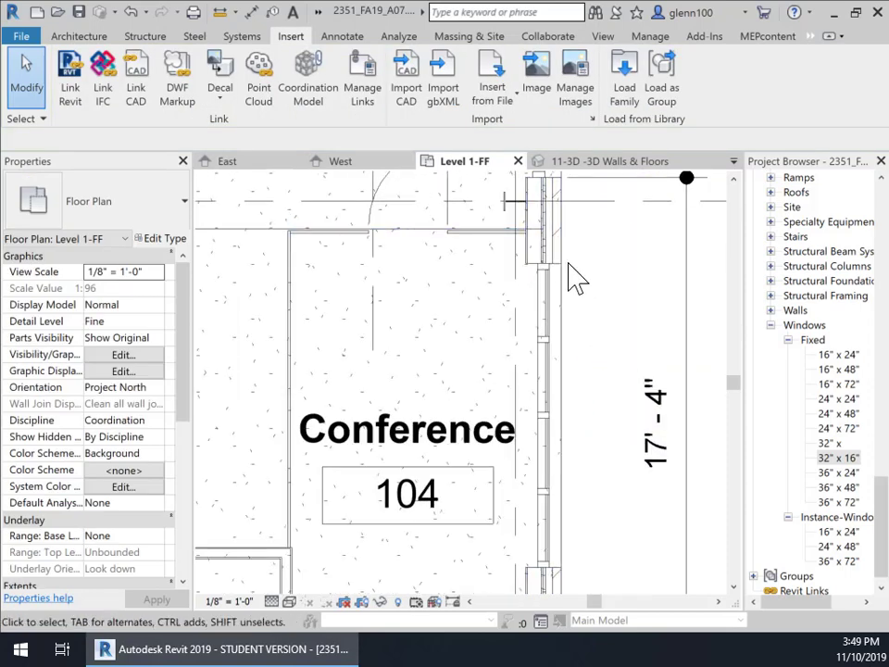
{"action": "middle_click_drag", "start_coordinate": [575, 274], "coordinate": [528, 356]}
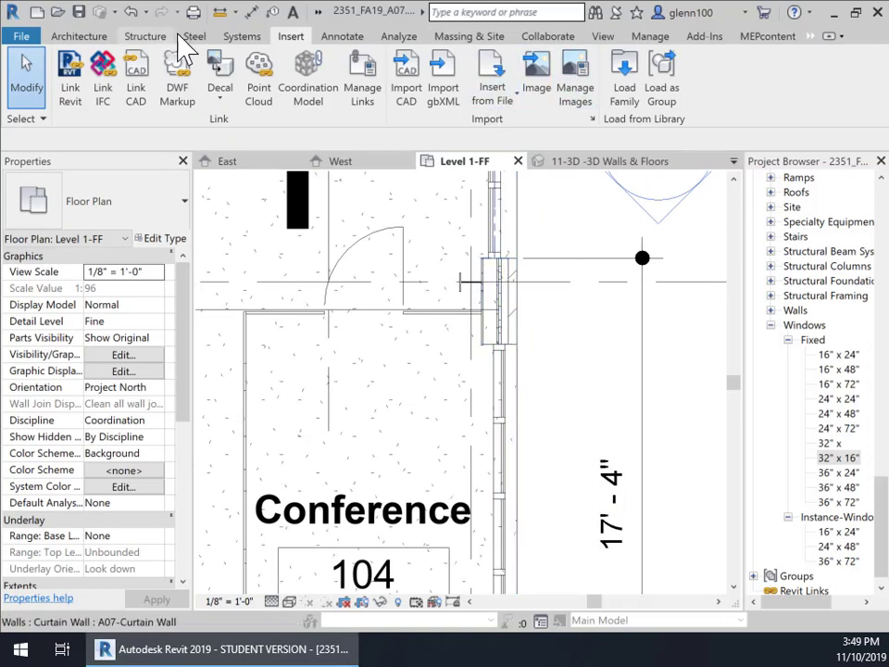
{"action": "left_click", "coordinate": [252, 13]}
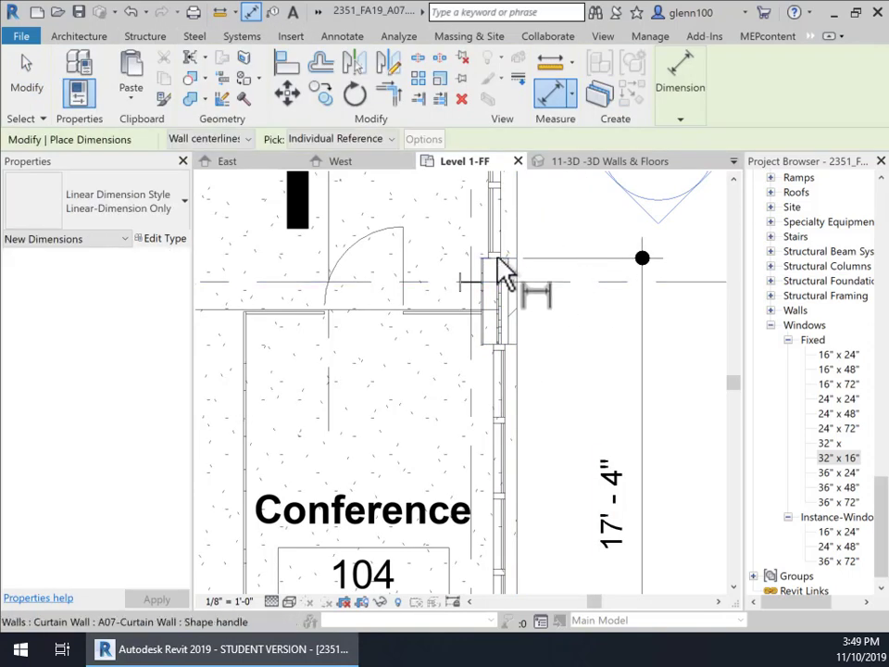
{"action": "left_click", "coordinate": [500, 273]}
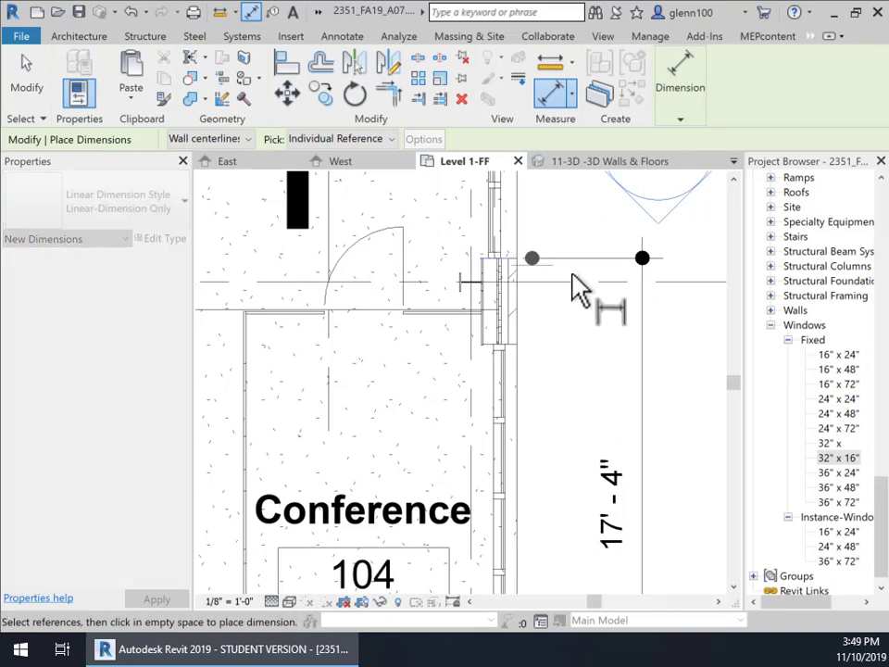
{"action": "left_click", "coordinate": [515, 355]}
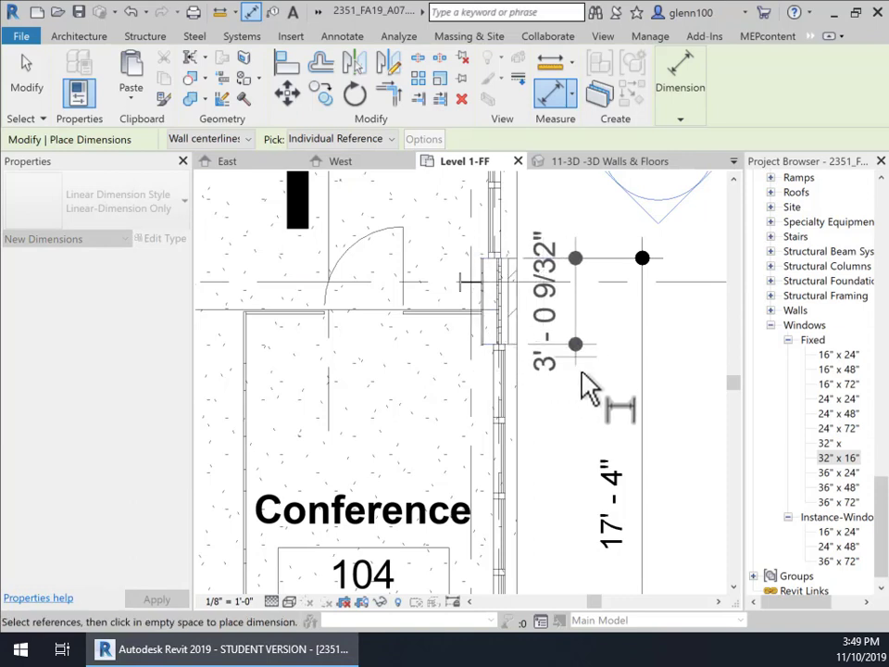
{"action": "left_click", "coordinate": [590, 423]}
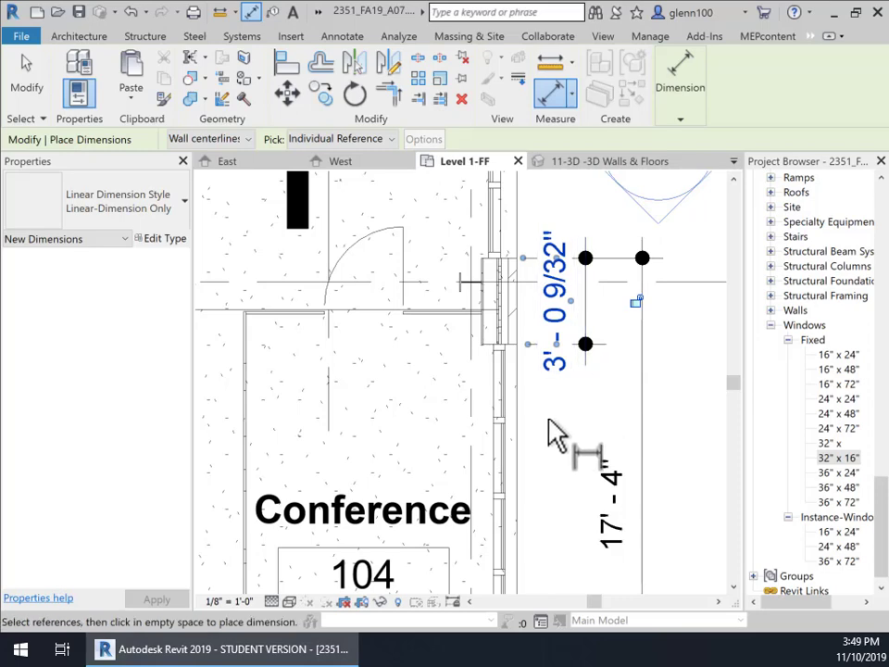
{"action": "left_click", "coordinate": [29, 76]}
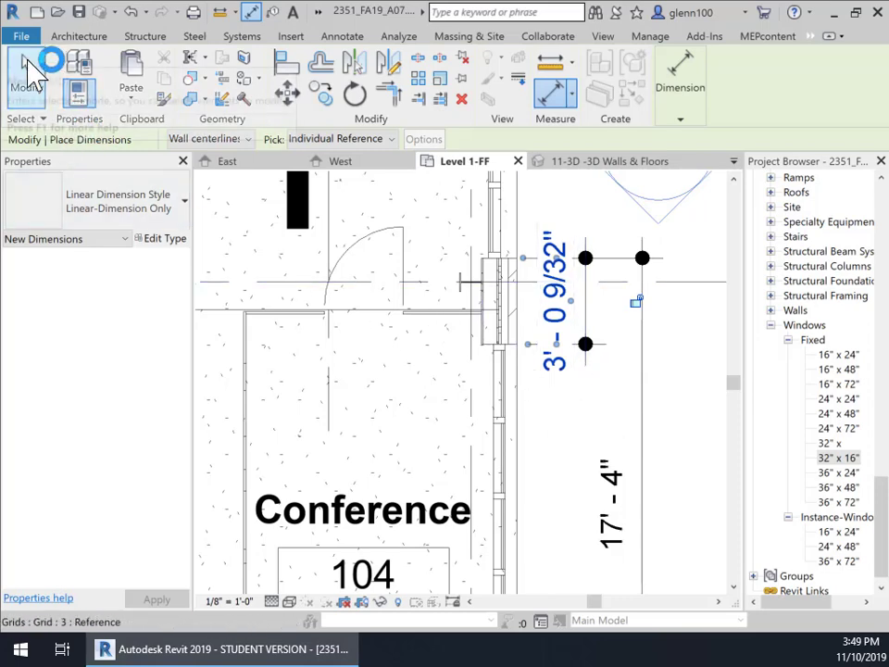
Set the distance from Conference 104's storefront to the A07-Curtain Wall across the grid 3 pier to 40 inches
{"action": "left_click", "coordinate": [506, 409]}
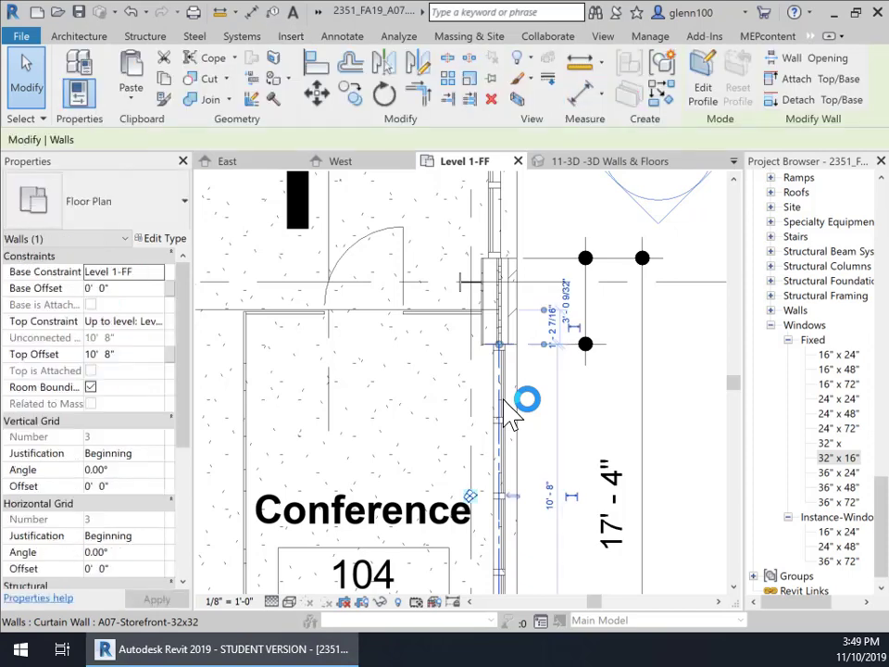
{"action": "left_click", "coordinate": [574, 312]}
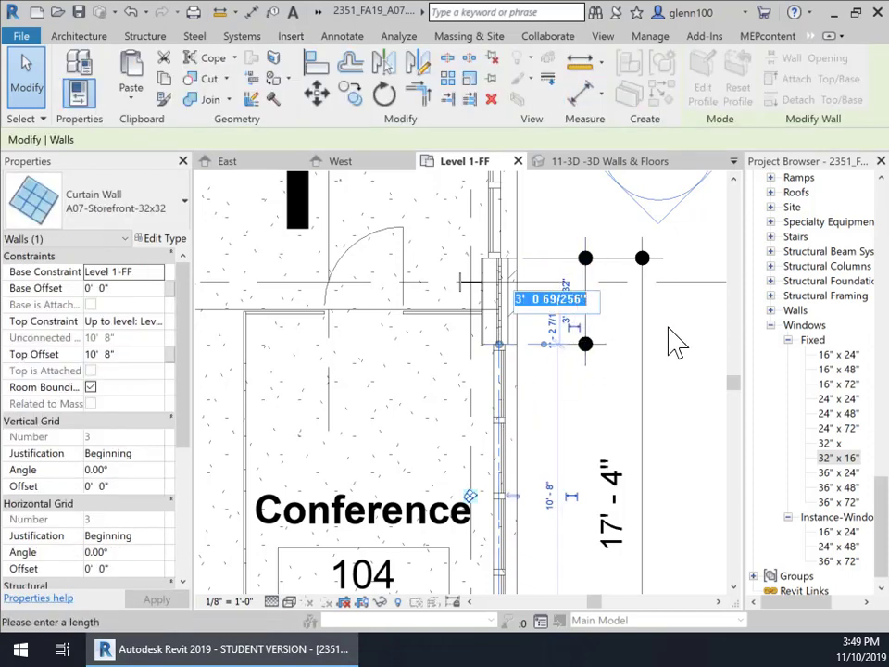
{"action": "type", "text": "40"}
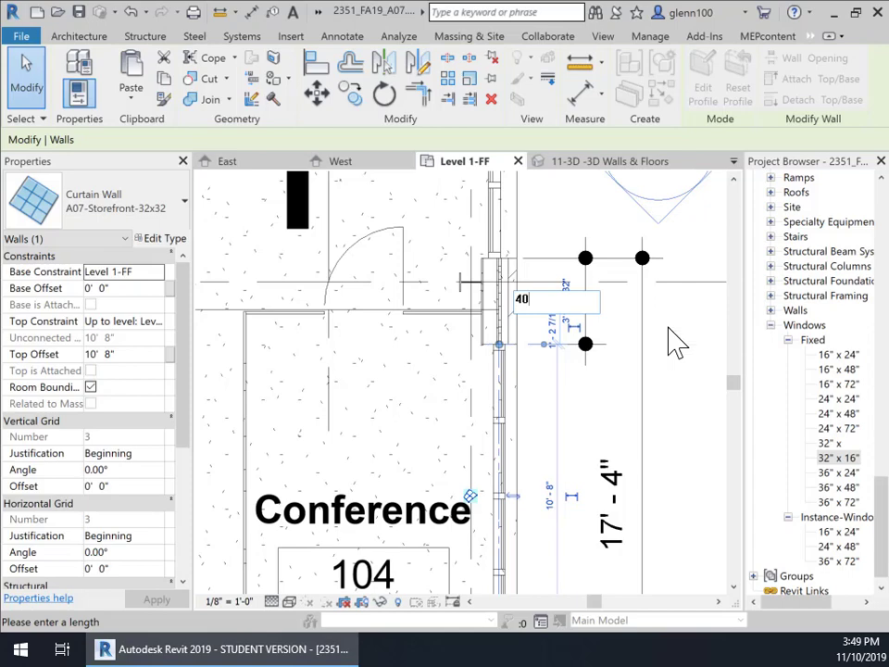
{"action": "key", "text": "Return"}
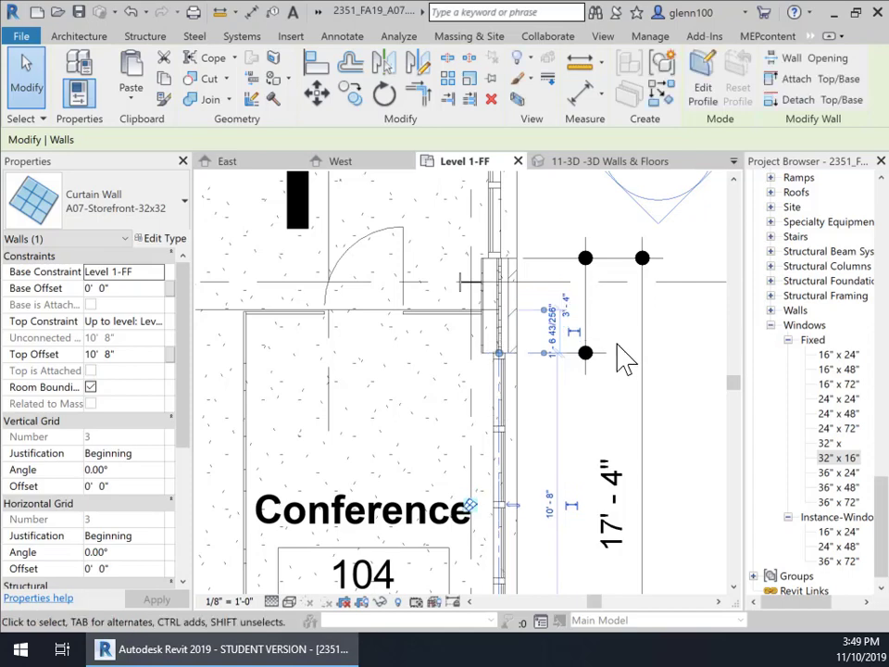
{"action": "left_click", "coordinate": [609, 414]}
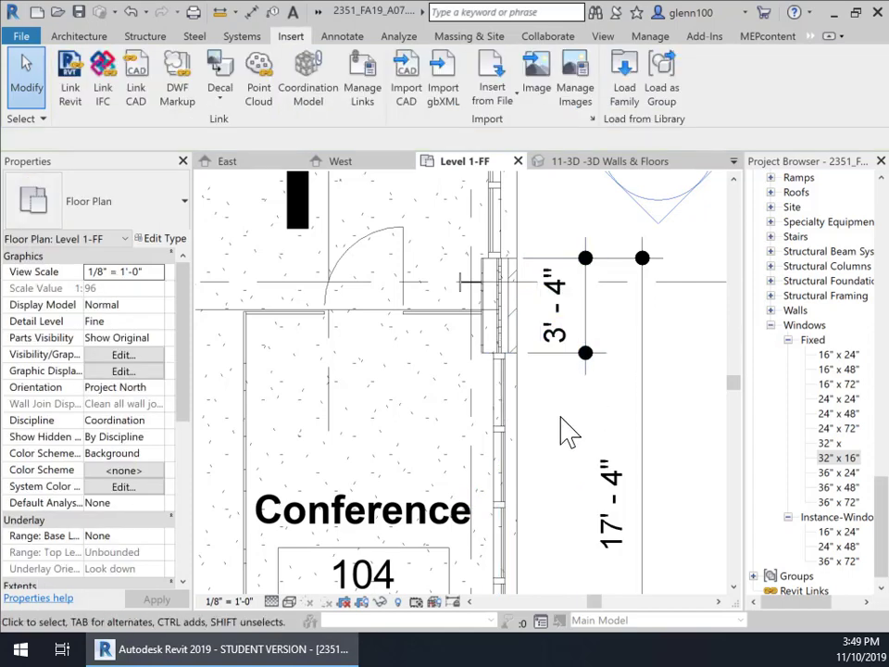
Copy Conference 104's storefront curtain wall and paste it aligned to Level 2-FF and Level 3-FF
{"action": "scroll", "coordinate": [560, 431], "scroll_direction": "down", "scroll_amount": 3}
{"action": "scroll", "coordinate": [551, 455], "scroll_direction": "down", "scroll_amount": 3}
{"action": "middle_click_drag", "start_coordinate": [553, 469], "coordinate": [566, 297]}
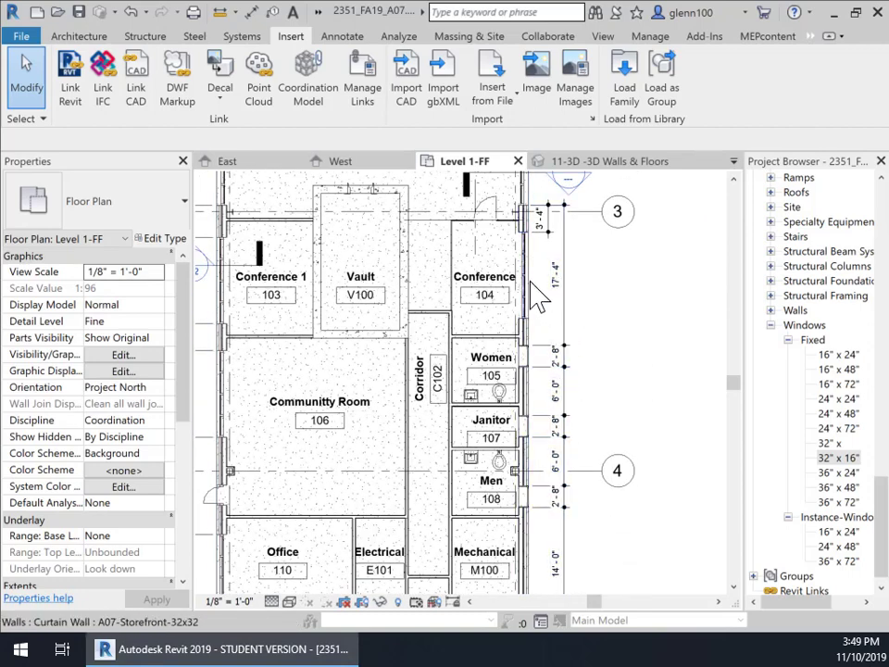
{"action": "left_click", "coordinate": [520, 300]}
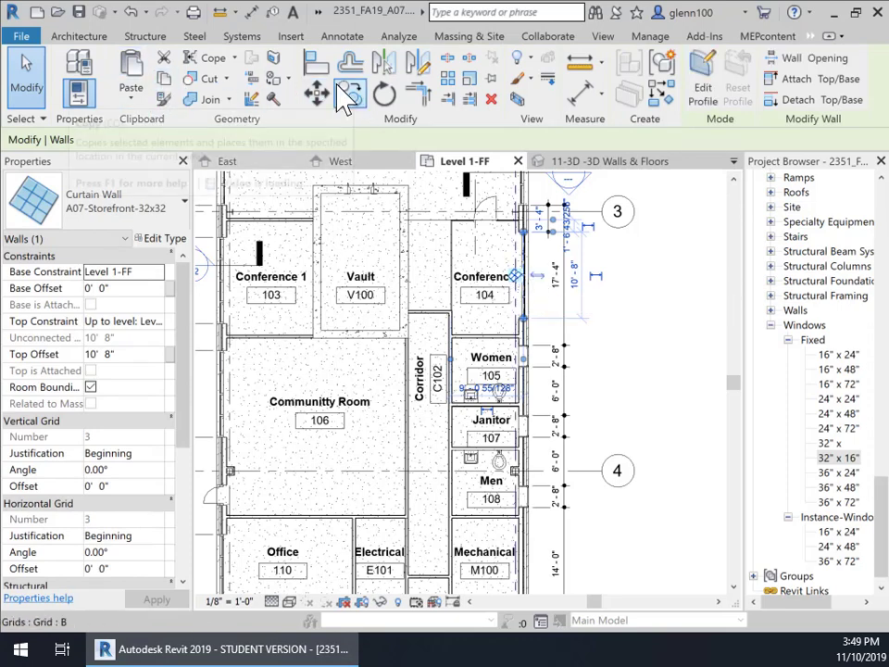
{"action": "left_click", "coordinate": [167, 77]}
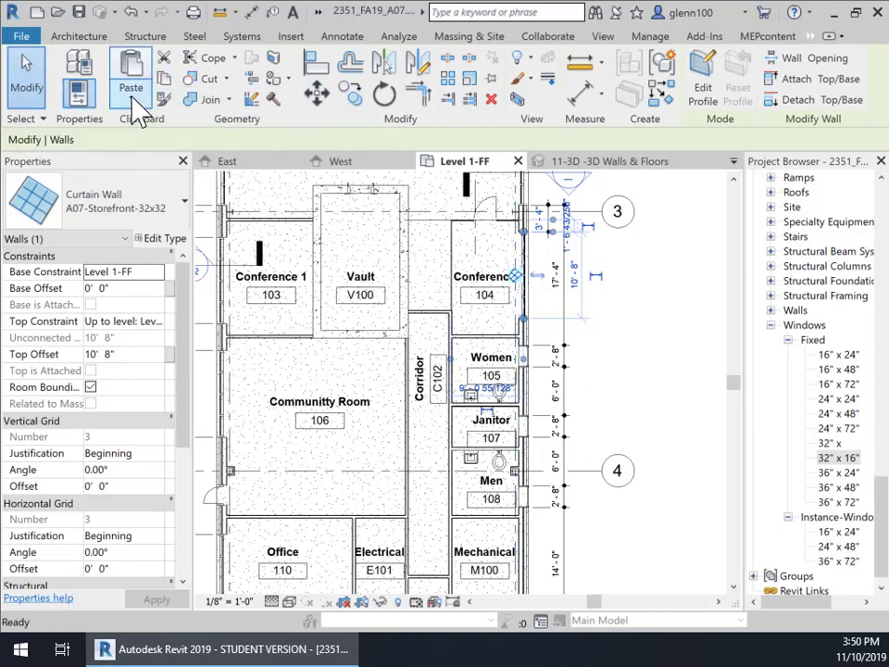
{"action": "left_click", "coordinate": [135, 113]}
{"action": "left_click", "coordinate": [137, 165]}
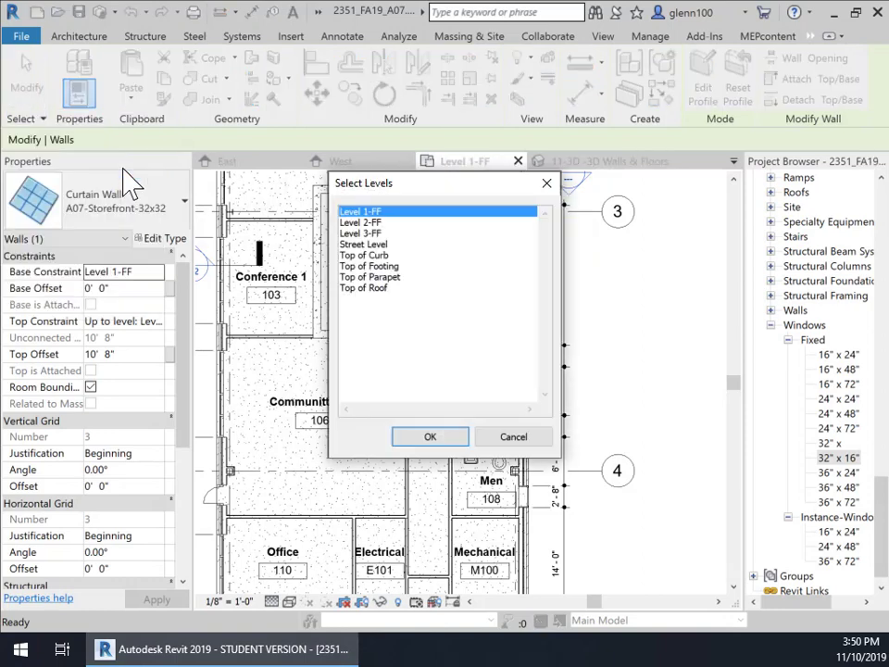
{"action": "left_click", "coordinate": [367, 223]}
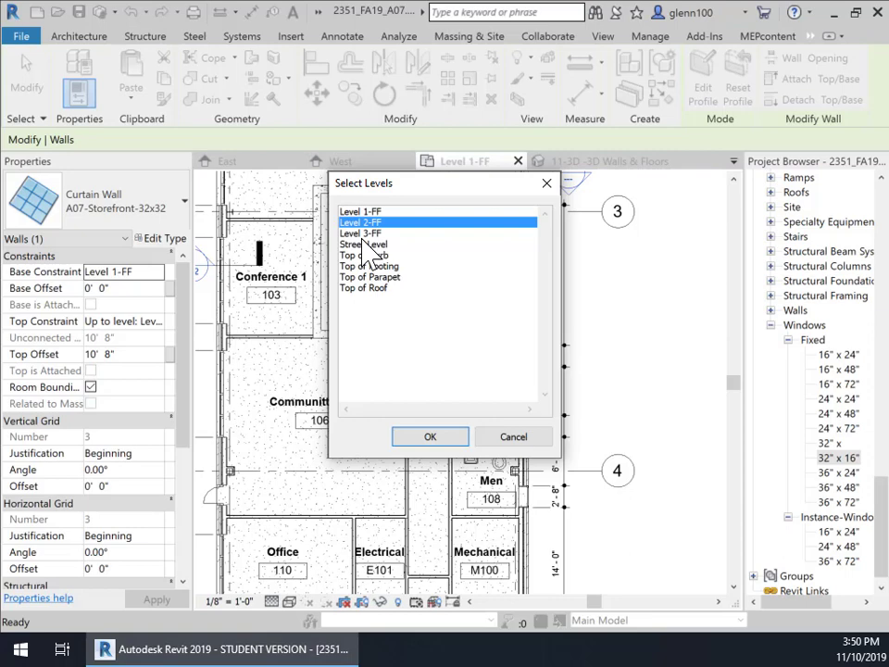
{"action": "left_click", "coordinate": [364, 232], "text": "ctrl"}
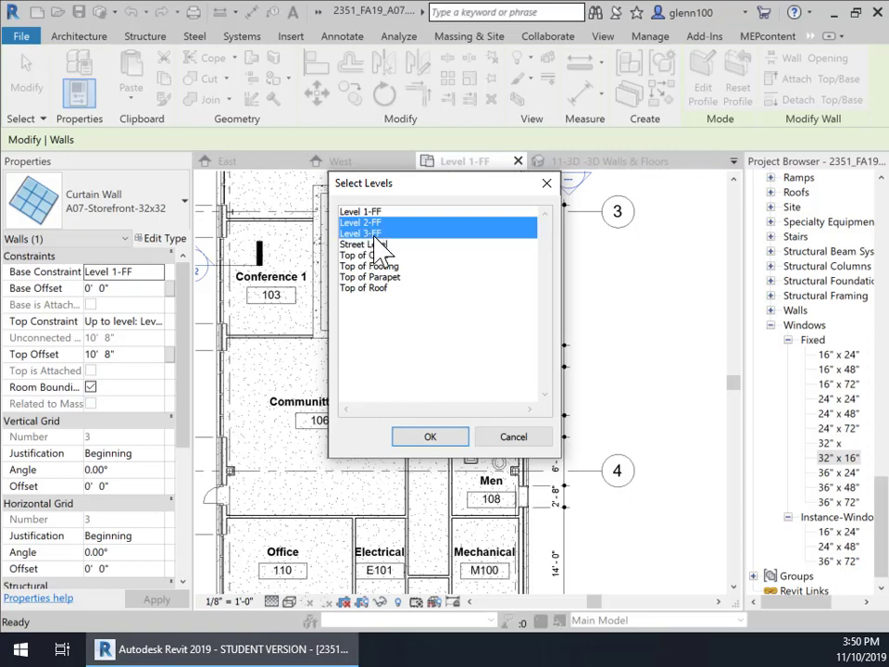
{"action": "left_click", "coordinate": [431, 437]}
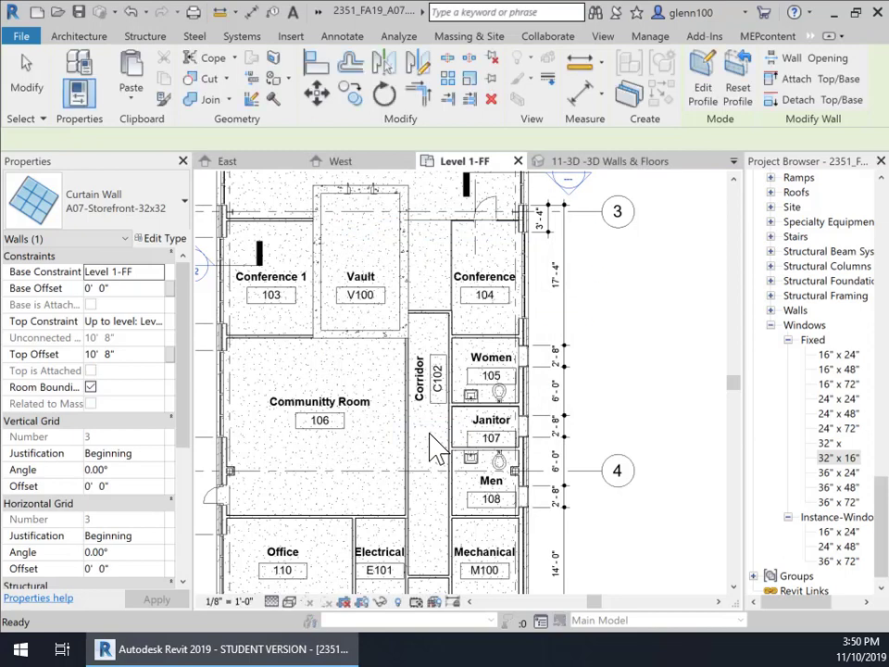
In the East elevation, set the base offset of the Level 2-FF storefront curtain wall to 32 inches
{"action": "left_click", "coordinate": [248, 167]}
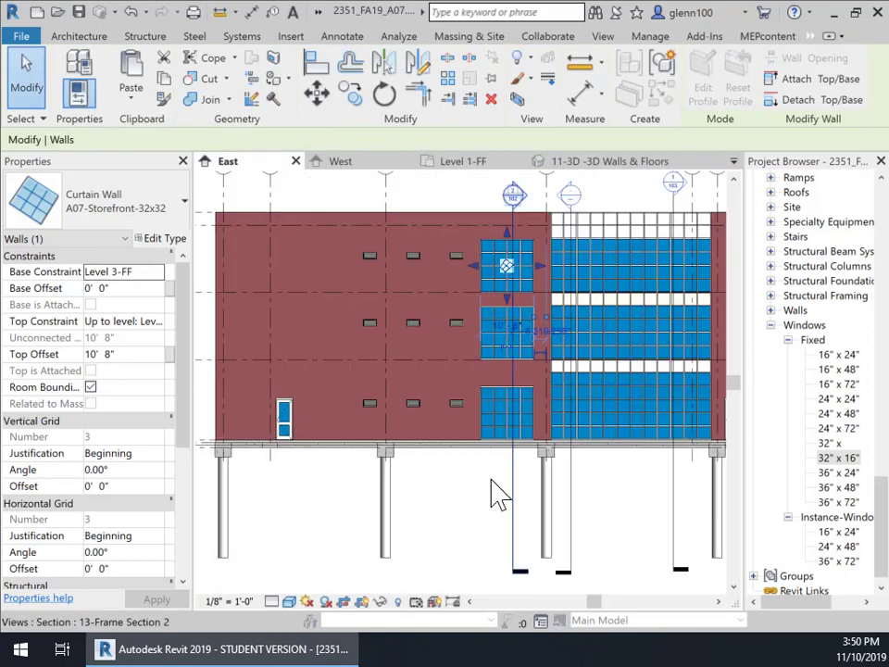
{"action": "key", "text": "Escape"}
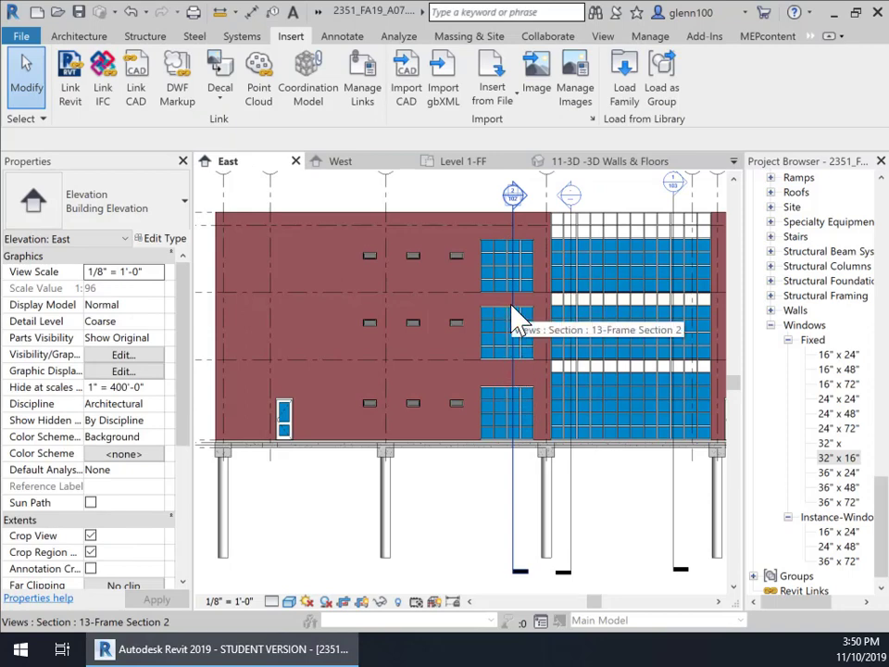
{"action": "left_click", "coordinate": [498, 329]}
{"action": "scroll", "coordinate": [500, 328], "scroll_direction": "up", "scroll_amount": 3}
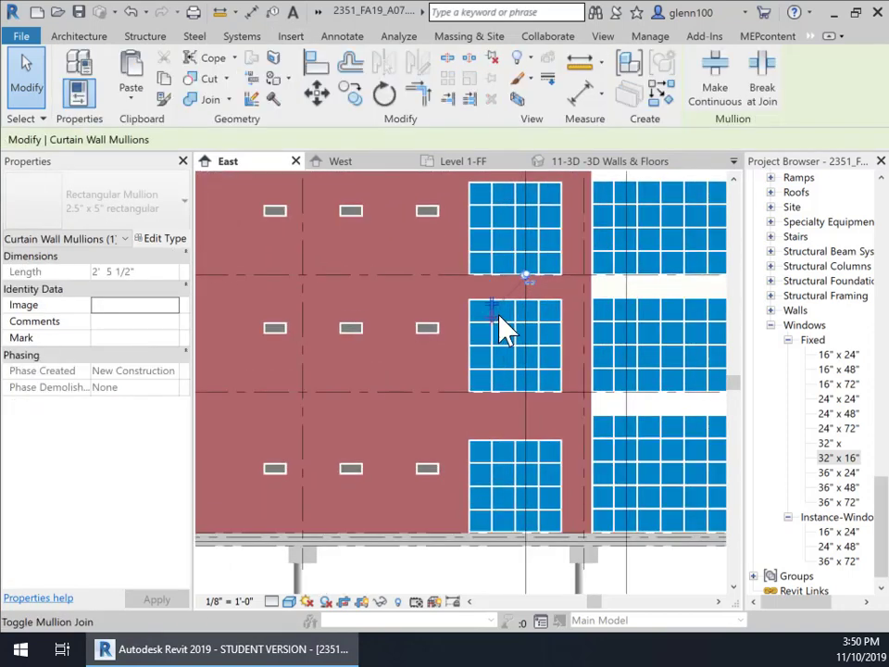
{"action": "left_click", "coordinate": [512, 314]}
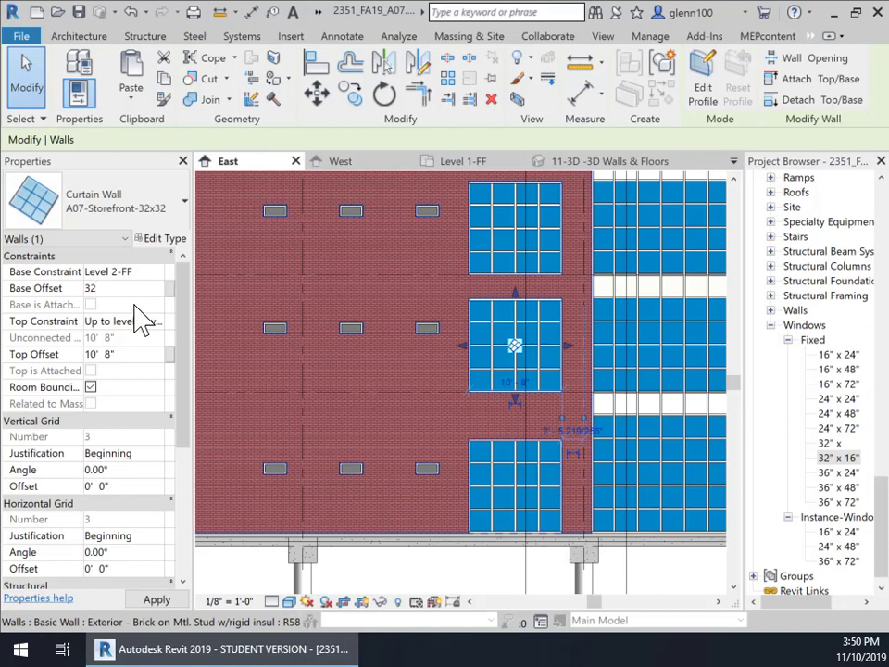
{"action": "left_click", "coordinate": [157, 601]}
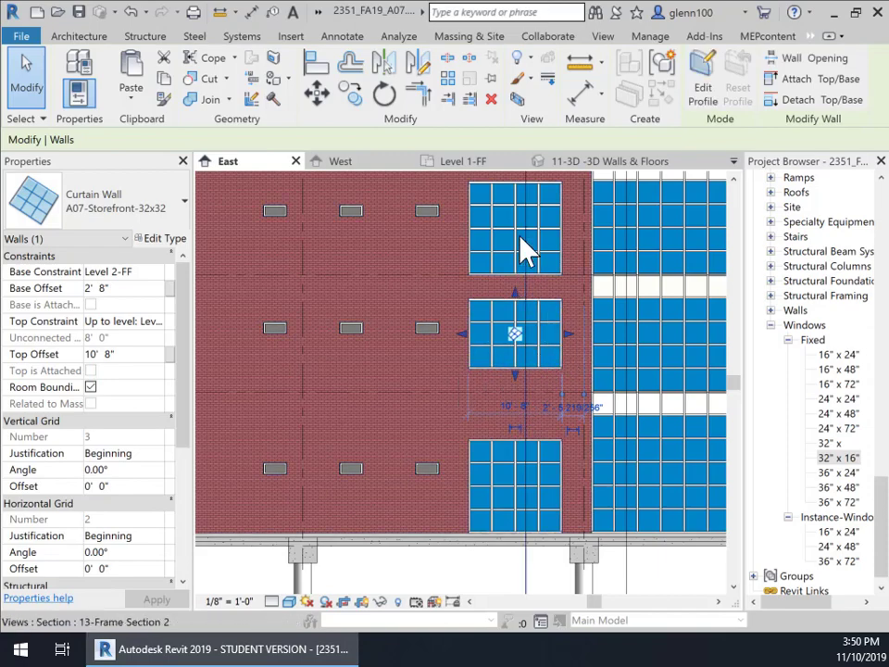
Set the base offset of the Level 3-FF storefront curtain wall to 32 inches
{"action": "left_click", "coordinate": [512, 197]}
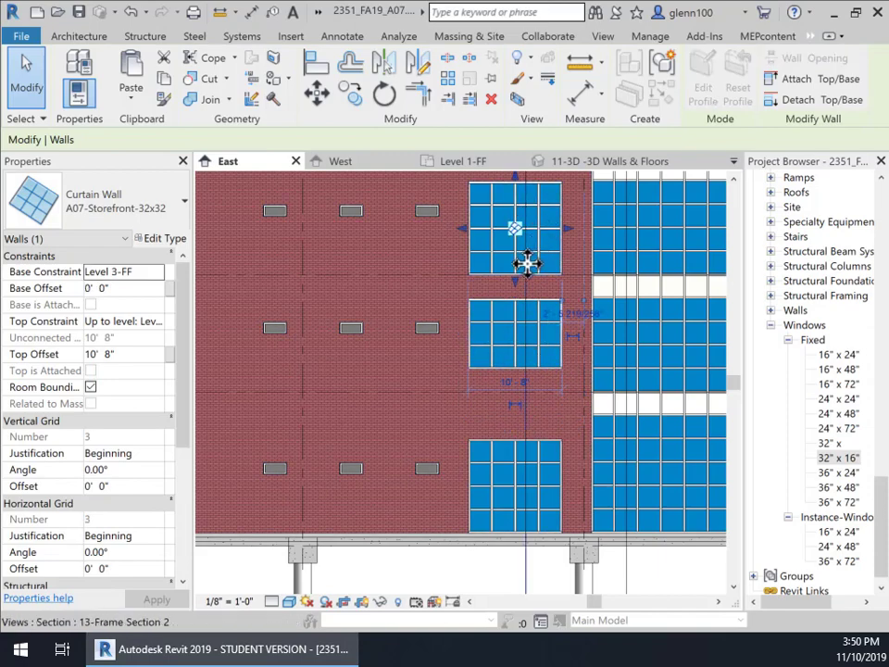
{"action": "left_click", "coordinate": [127, 287]}
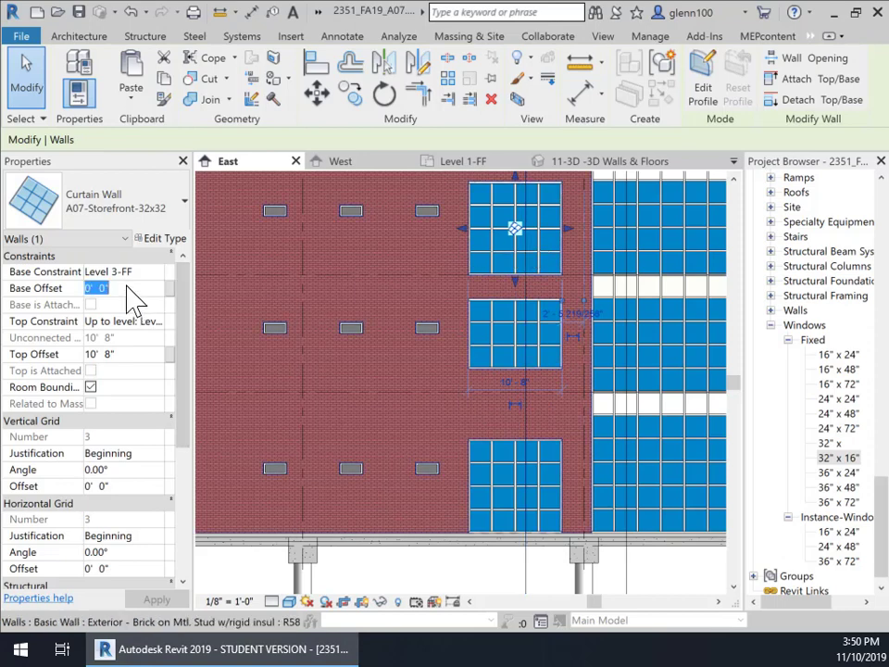
{"action": "type", "text": "32"}
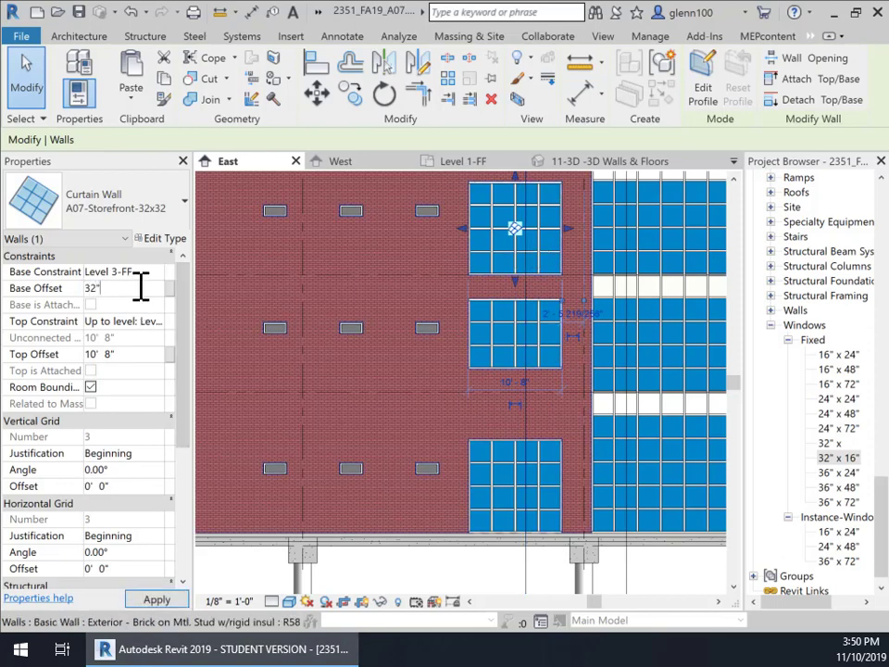
{"action": "key", "text": "Return"}
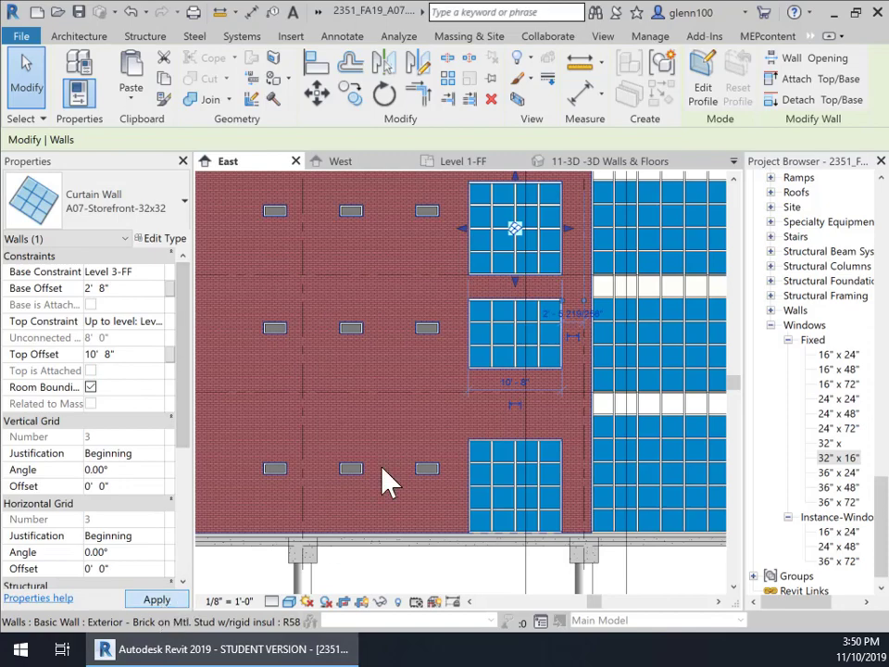
Check the stacked storefronts across the East elevation and open the Level 2-FF floor plan
{"action": "scroll", "coordinate": [486, 344], "scroll_direction": "down", "scroll_amount": 3}
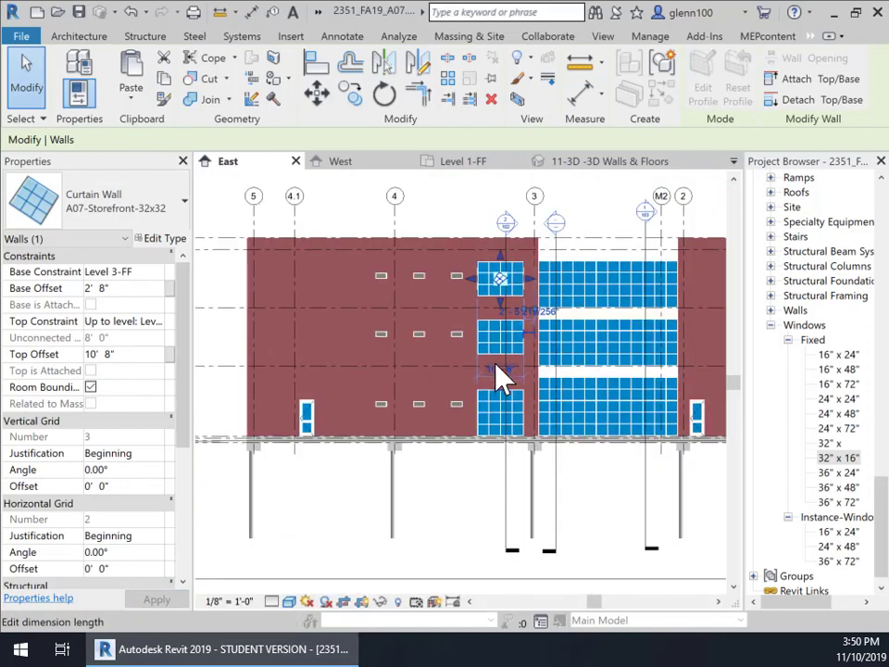
{"action": "middle_click_drag", "start_coordinate": [519, 432], "coordinate": [287, 375]}
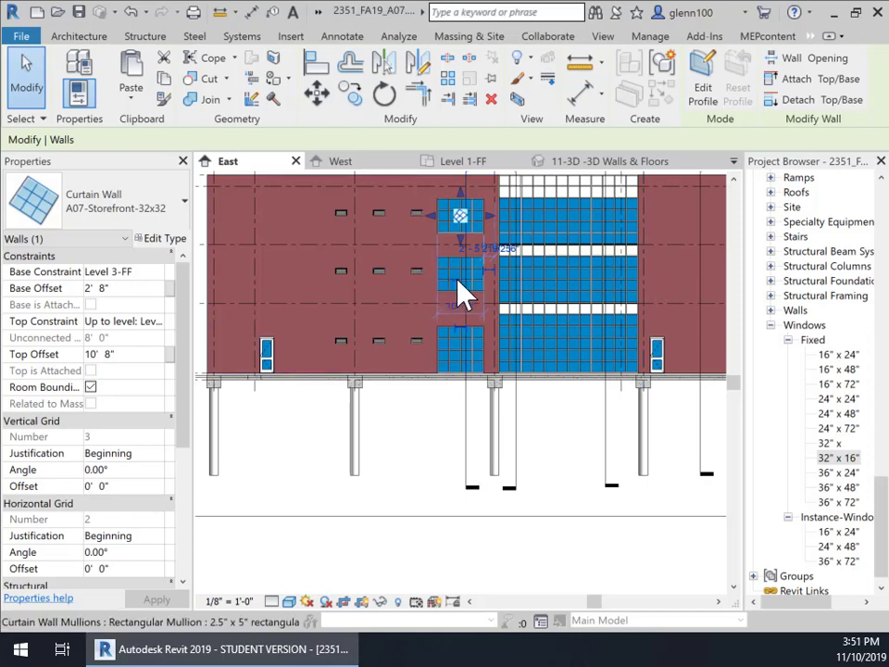
{"action": "middle_click_drag", "start_coordinate": [294, 307], "coordinate": [375, 341]}
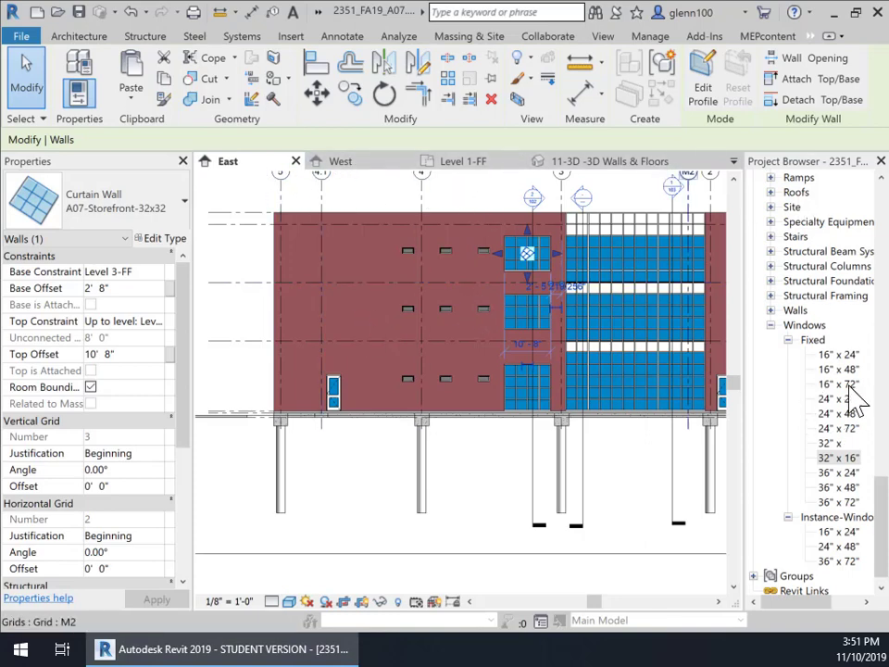
{"action": "left_click_drag", "start_coordinate": [879, 507], "coordinate": [884, 227]}
{"action": "double_click", "coordinate": [823, 280]}
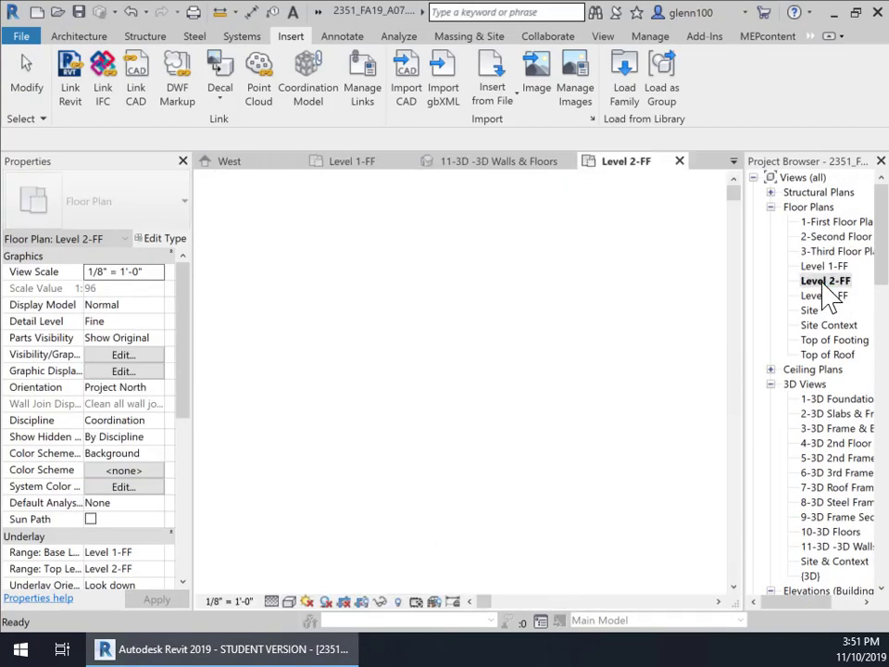
Examine the west and east exterior walls on the Level 2-FF plan between grids 3 and 5
{"action": "left_click", "coordinate": [253, 366]}
{"action": "scroll", "coordinate": [238, 370], "scroll_direction": "up", "scroll_amount": 8}
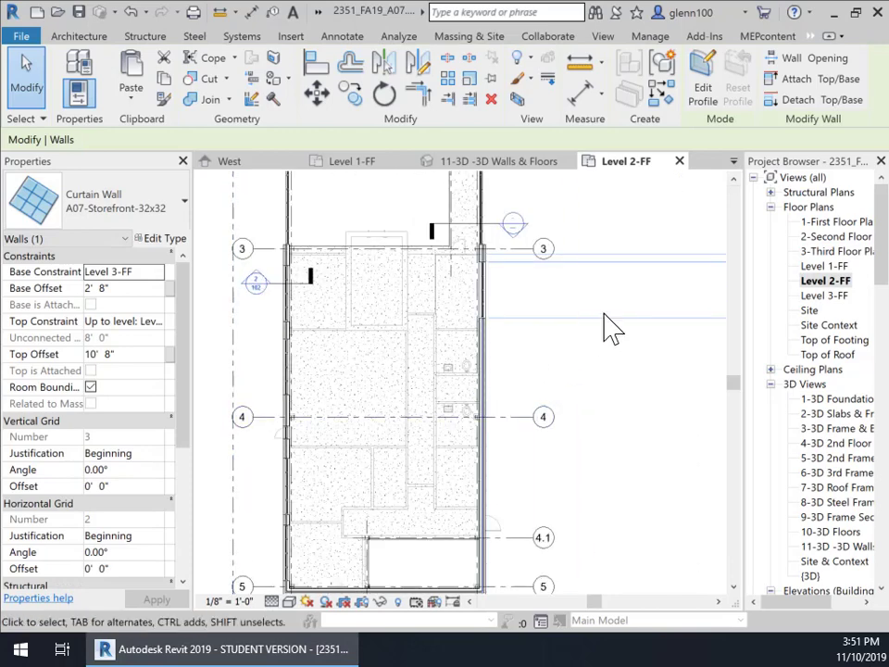
{"action": "left_click", "coordinate": [611, 326]}
{"action": "scroll", "coordinate": [368, 476], "scroll_direction": "up", "scroll_amount": 2}
{"action": "middle_click_drag", "start_coordinate": [366, 476], "coordinate": [426, 402]}
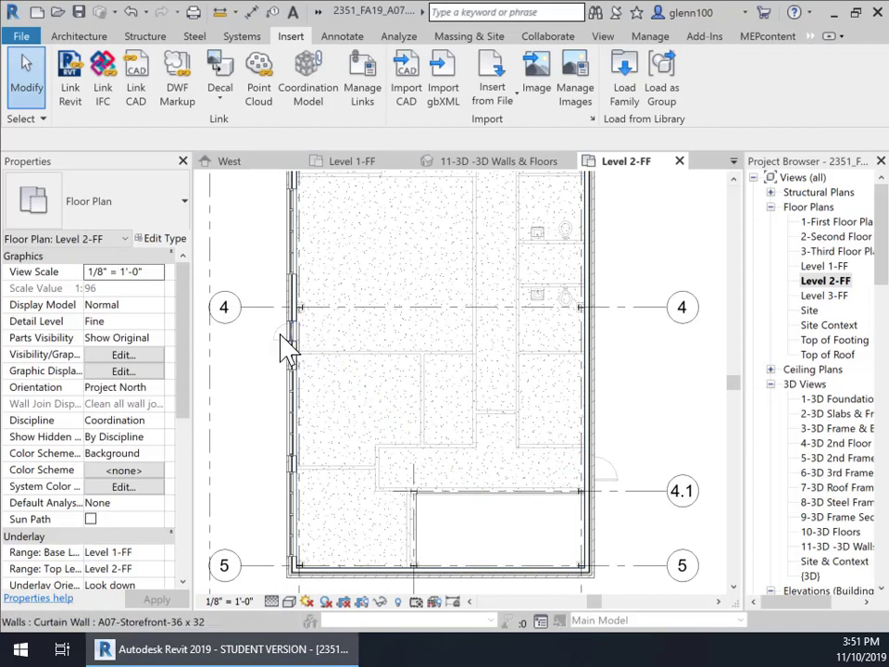
{"action": "scroll", "coordinate": [266, 366], "scroll_direction": "up", "scroll_amount": 2}
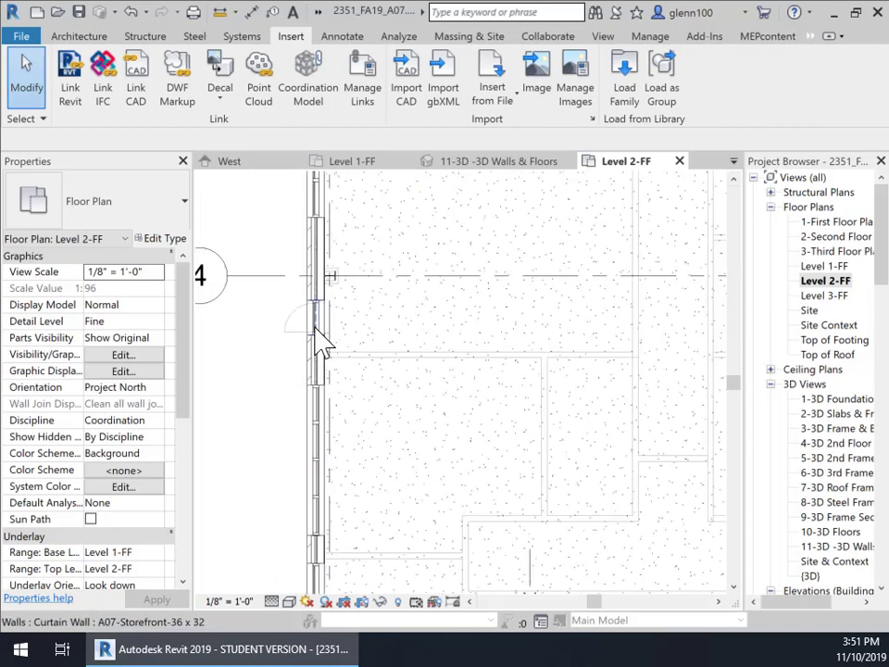
{"action": "scroll", "coordinate": [440, 370], "scroll_direction": "down", "scroll_amount": 2}
{"action": "middle_click_drag", "start_coordinate": [559, 413], "coordinate": [401, 439]}
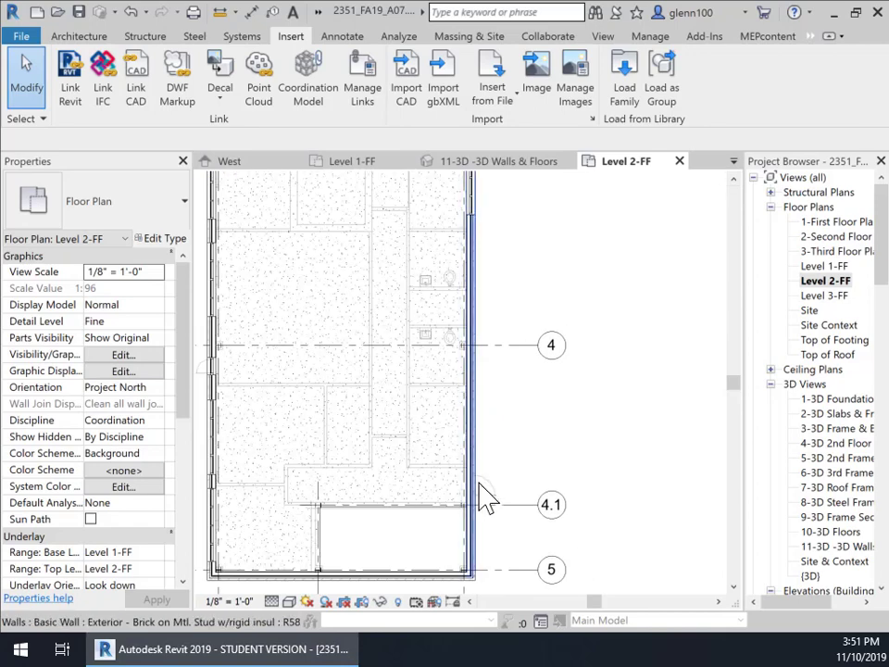
{"action": "mouse_move", "coordinate": [482, 500]}
{"action": "middle_mouse_down"}
{"action": "mouse_move", "coordinate": [579, 332]}
{"action": "mouse_move", "coordinate": [568, 335]}
{"action": "mouse_move", "coordinate": [571, 369]}
{"action": "middle_mouse_up"}
{"action": "scroll", "coordinate": [571, 369], "scroll_direction": "down", "scroll_amount": 2}
{"action": "scroll", "coordinate": [377, 319], "scroll_direction": "up", "scroll_amount": 4}
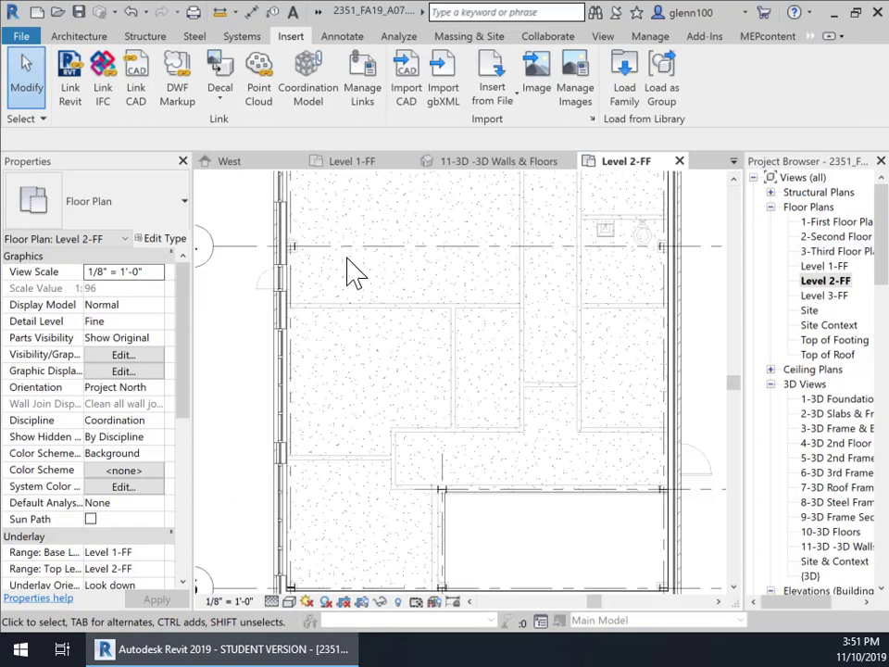
Try to mirror the narrow A07-Storefront-36 x 32 curtain wall from the west wall near grid 4 across a drawn vertical axis
{"action": "left_click", "coordinate": [285, 298]}
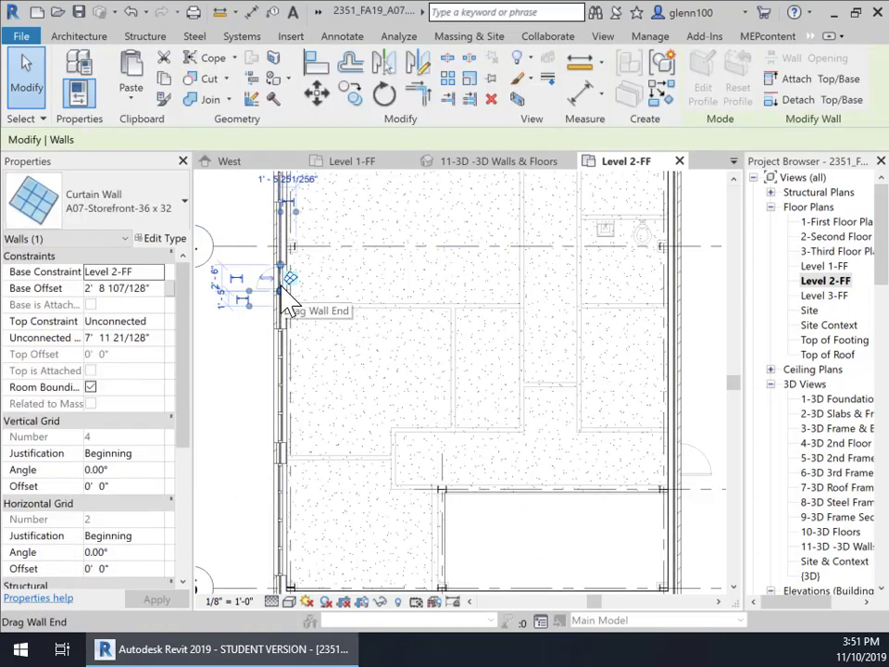
{"action": "left_click", "coordinate": [418, 70]}
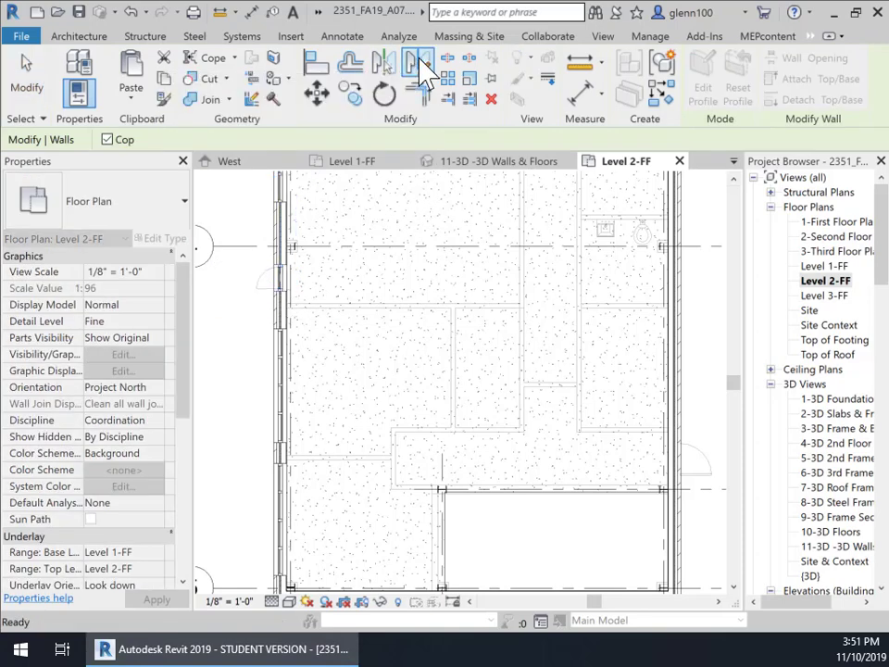
{"action": "scroll", "coordinate": [441, 254], "scroll_direction": "down", "scroll_amount": 4}
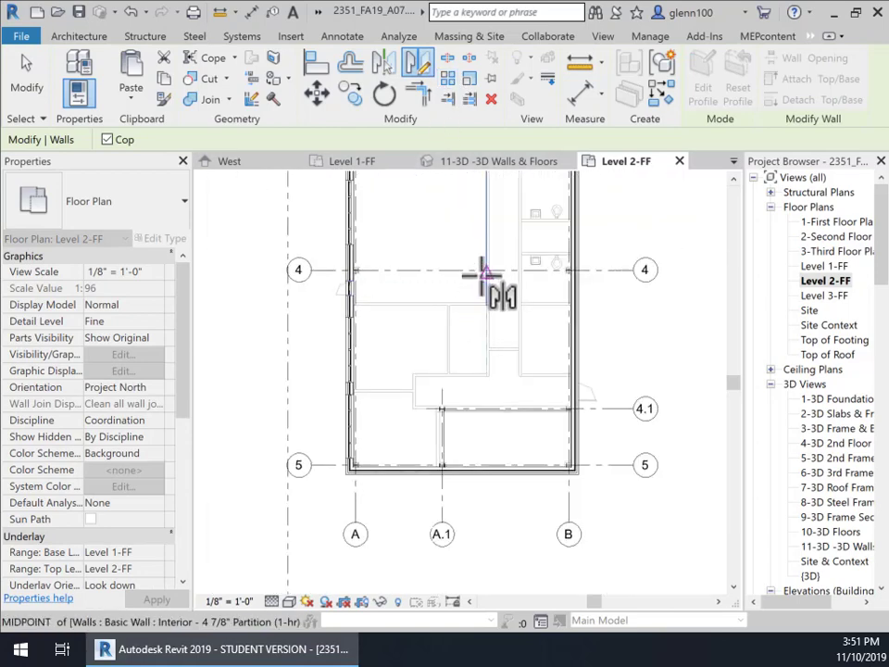
{"action": "scroll", "coordinate": [500, 317], "scroll_direction": "up", "scroll_amount": 2}
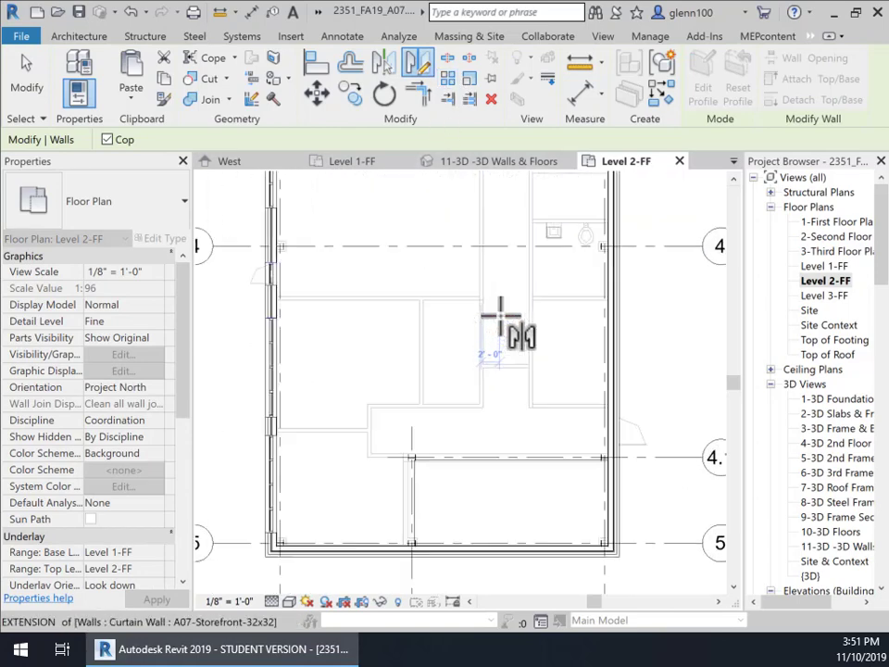
{"action": "scroll", "coordinate": [500, 317], "scroll_direction": "up", "scroll_amount": 1}
{"action": "middle_click_drag", "start_coordinate": [486, 375], "coordinate": [453, 602]}
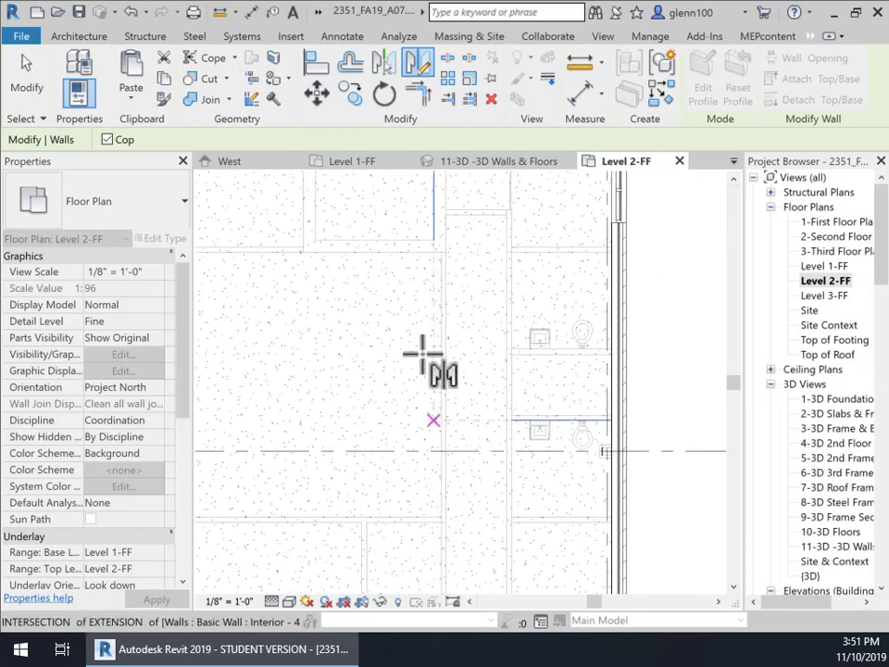
{"action": "scroll", "coordinate": [422, 354], "scroll_direction": "down", "scroll_amount": 4}
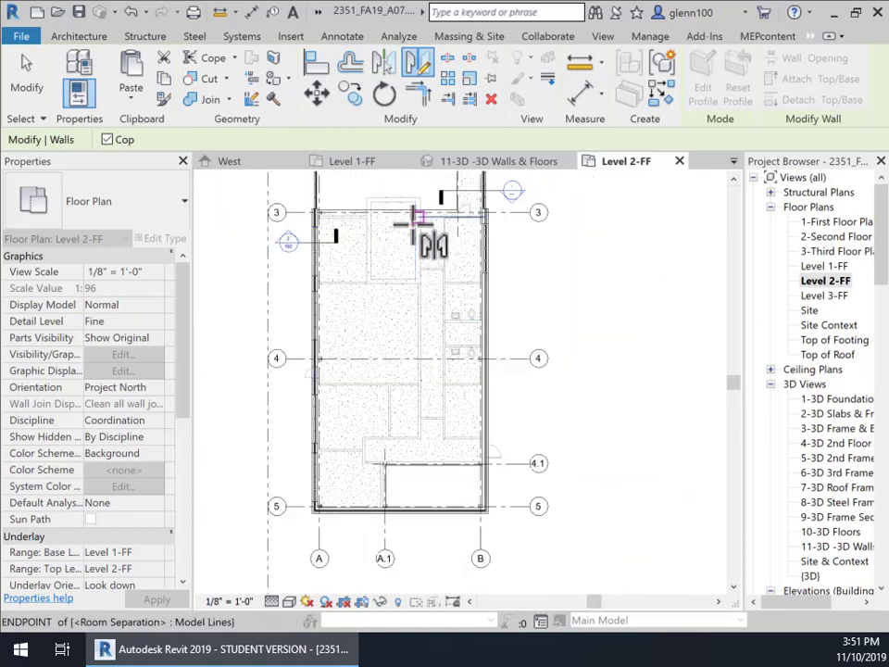
{"action": "left_click", "coordinate": [417, 359]}
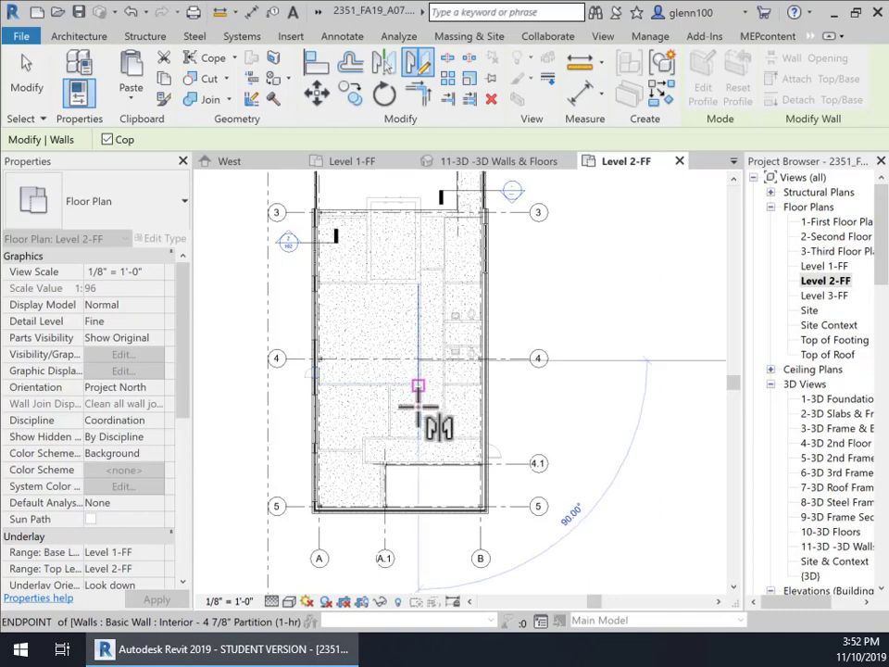
{"action": "left_click", "coordinate": [422, 477]}
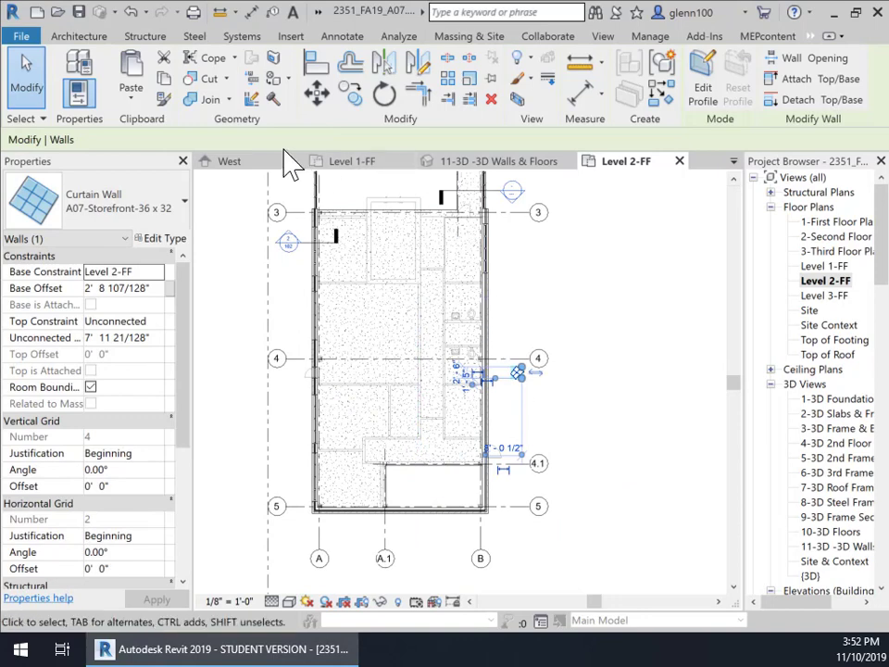
Delete the mirrored storefront copy standing outside the east wall near grid 4
{"action": "key", "text": "Escape"}
{"action": "scroll", "coordinate": [493, 385], "scroll_direction": "up", "scroll_amount": 2}
{"action": "scroll", "coordinate": [507, 381], "scroll_direction": "up", "scroll_amount": 3}
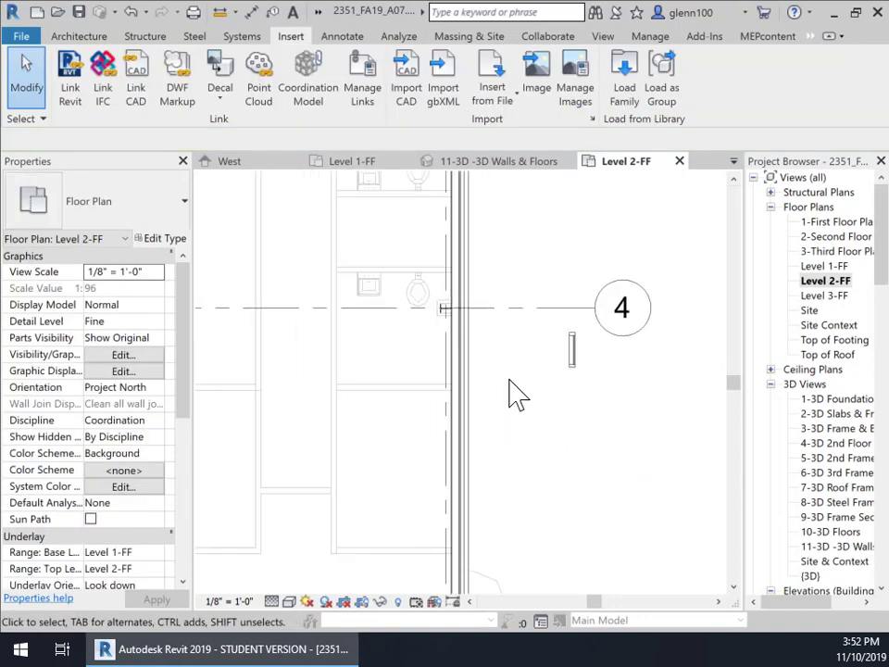
{"action": "left_click", "coordinate": [583, 359]}
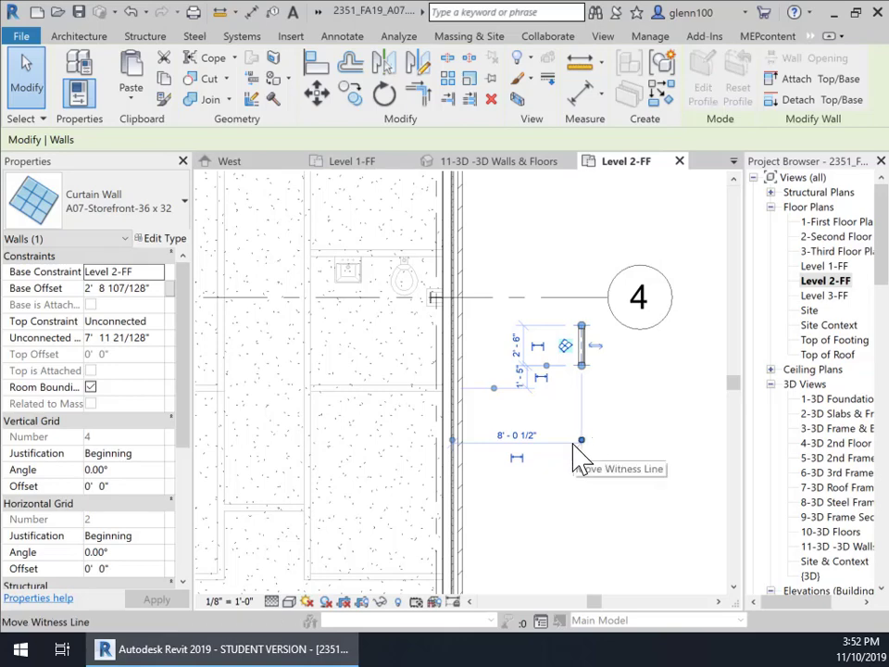
{"action": "key", "text": "Escape"}
{"action": "scroll", "coordinate": [538, 400], "scroll_direction": "down", "scroll_amount": 5}
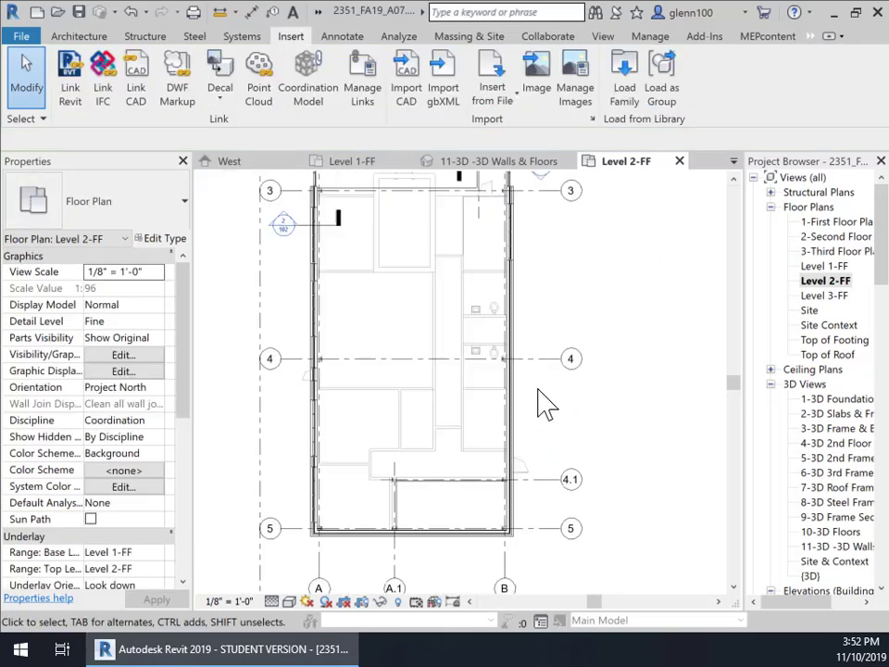
Create a similar A07-Storefront-36 x 32 curtain wall, 3'-0" wide, in the east wall aligned with the exterior door near grid 4.1
{"action": "scroll", "coordinate": [424, 424], "scroll_direction": "up", "scroll_amount": 5}
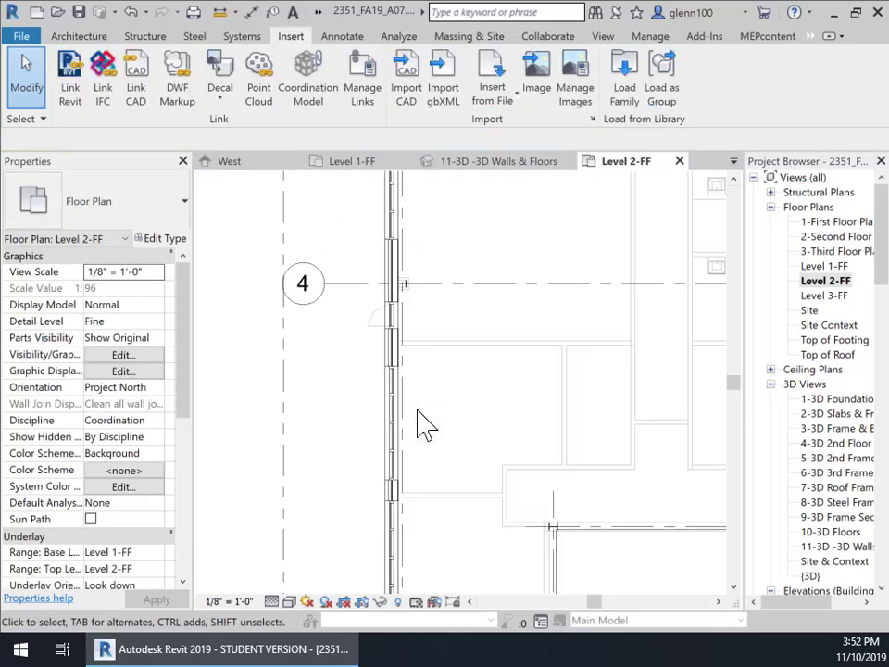
{"action": "left_click", "coordinate": [389, 319]}
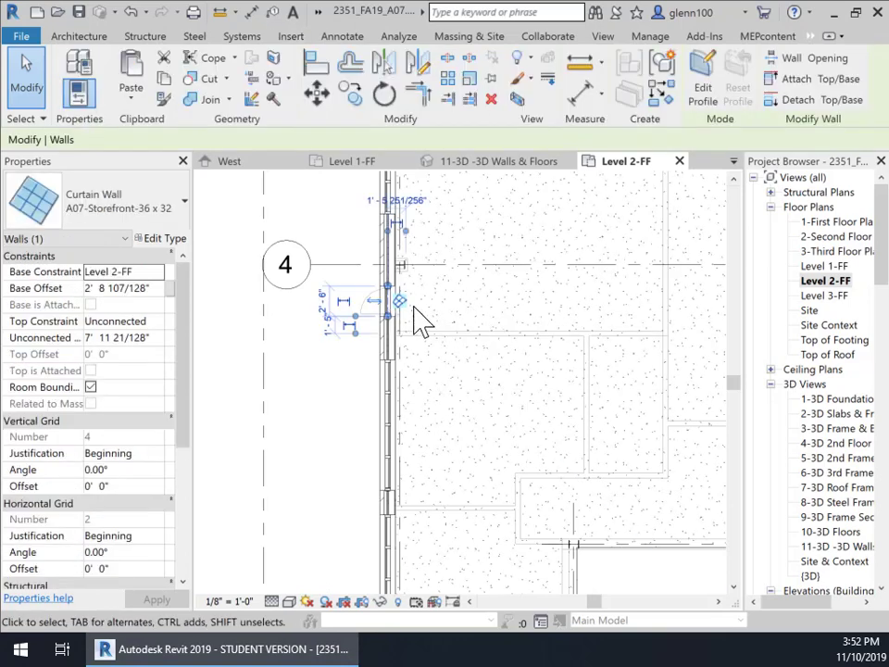
{"action": "right_click", "coordinate": [389, 313]}
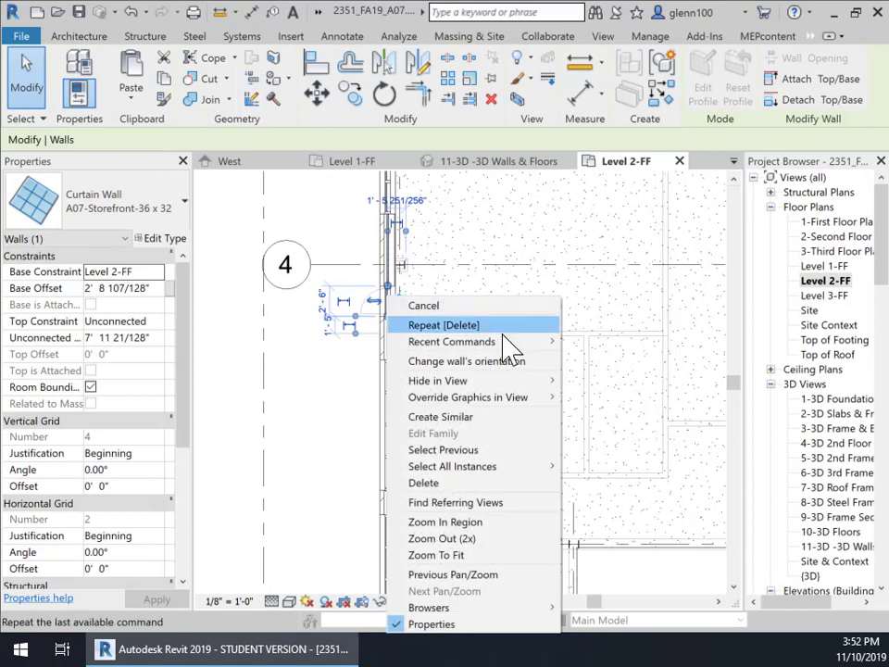
{"action": "left_click", "coordinate": [440, 418]}
{"action": "mouse_move", "coordinate": [695, 461]}
{"action": "middle_mouse_down"}
{"action": "mouse_move", "coordinate": [417, 364]}
{"action": "mouse_move", "coordinate": [349, 281]}
{"action": "middle_mouse_up"}
{"action": "scroll", "coordinate": [460, 326], "scroll_direction": "up", "scroll_amount": 3}
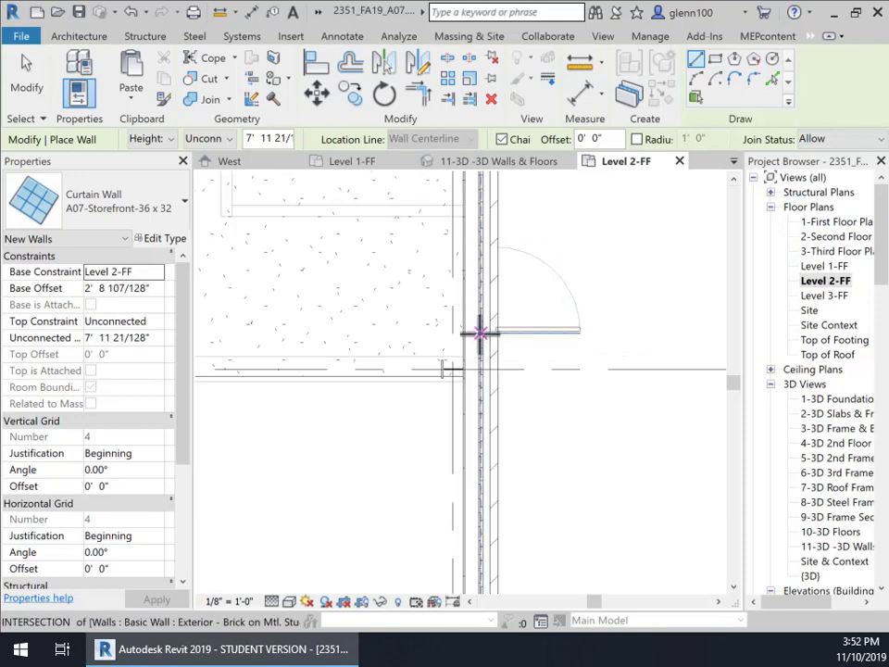
{"action": "left_click", "coordinate": [480, 330]}
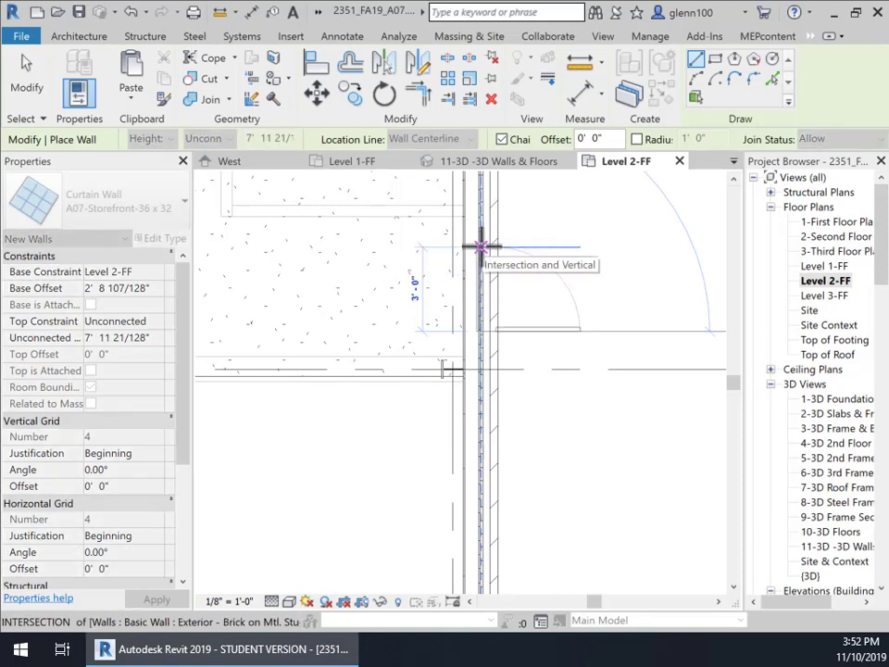
{"action": "left_click", "coordinate": [479, 247]}
{"action": "key", "text": "Escape"}
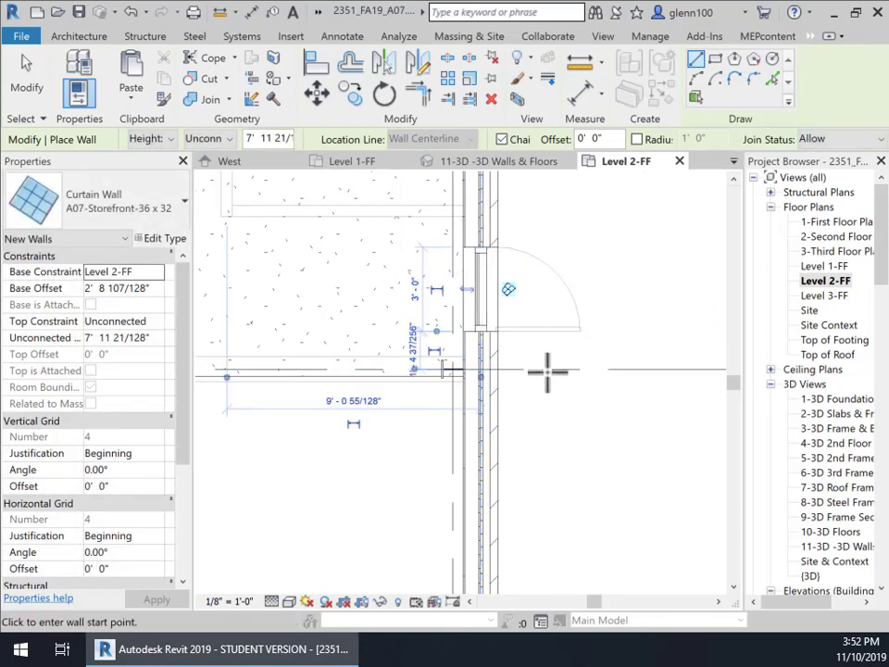
{"action": "key", "text": "Escape"}
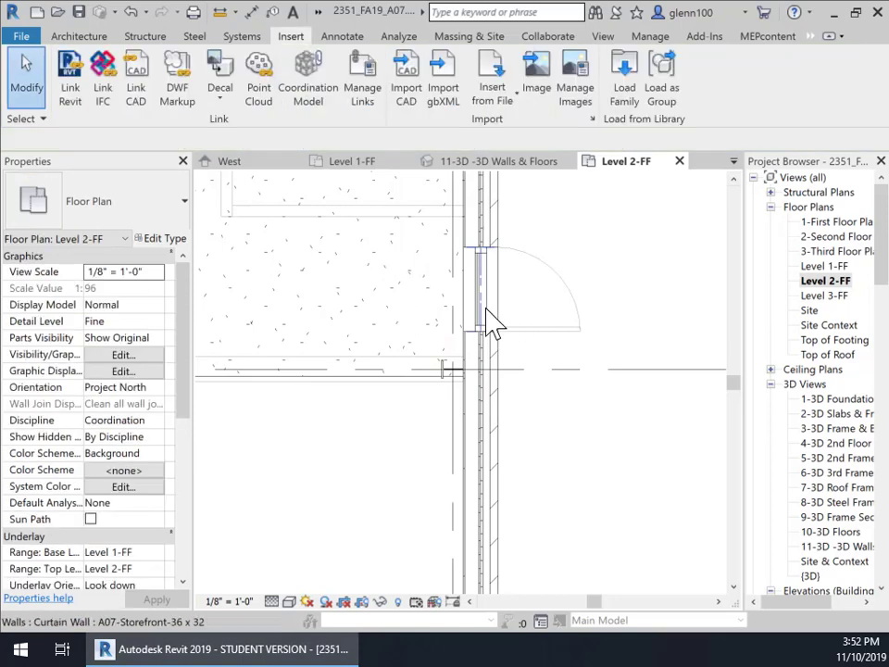
Flip the orientation of the new storefront curtain wall in the east wall near grid 4.1
{"action": "left_click", "coordinate": [487, 318]}
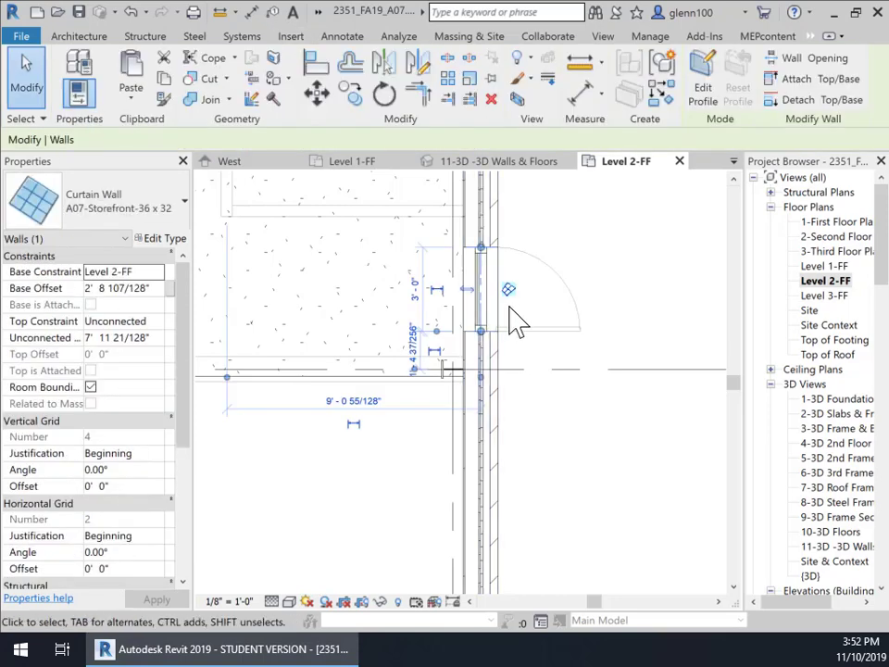
{"action": "left_click", "coordinate": [468, 288]}
{"action": "key", "text": "Escape"}
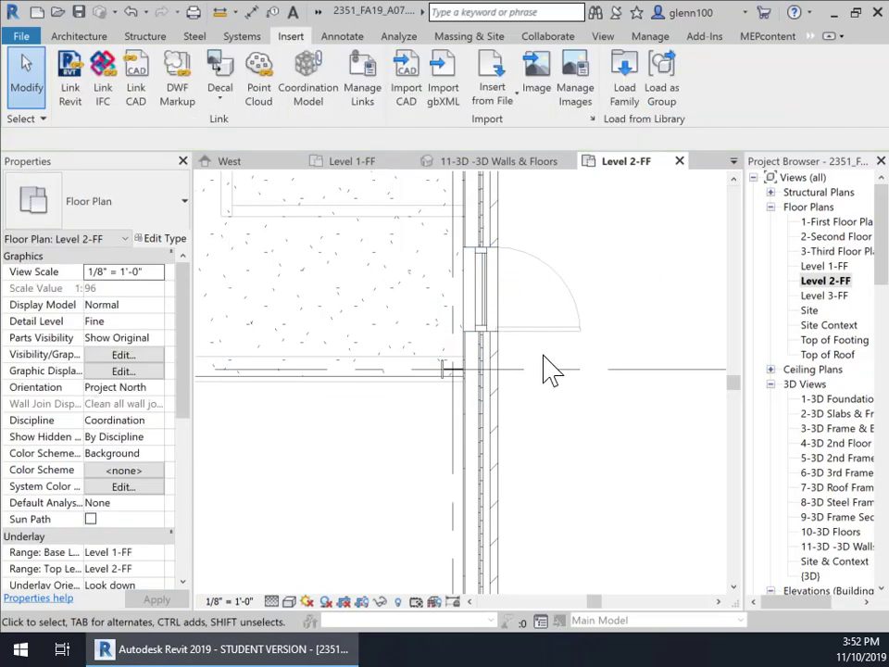
{"action": "scroll", "coordinate": [511, 361], "scroll_direction": "down", "scroll_amount": 5}
{"action": "mouse_move", "coordinate": [515, 407]}
{"action": "middle_mouse_down"}
{"action": "mouse_move", "coordinate": [491, 386]}
{"action": "mouse_move", "coordinate": [492, 404]}
{"action": "middle_mouse_up"}
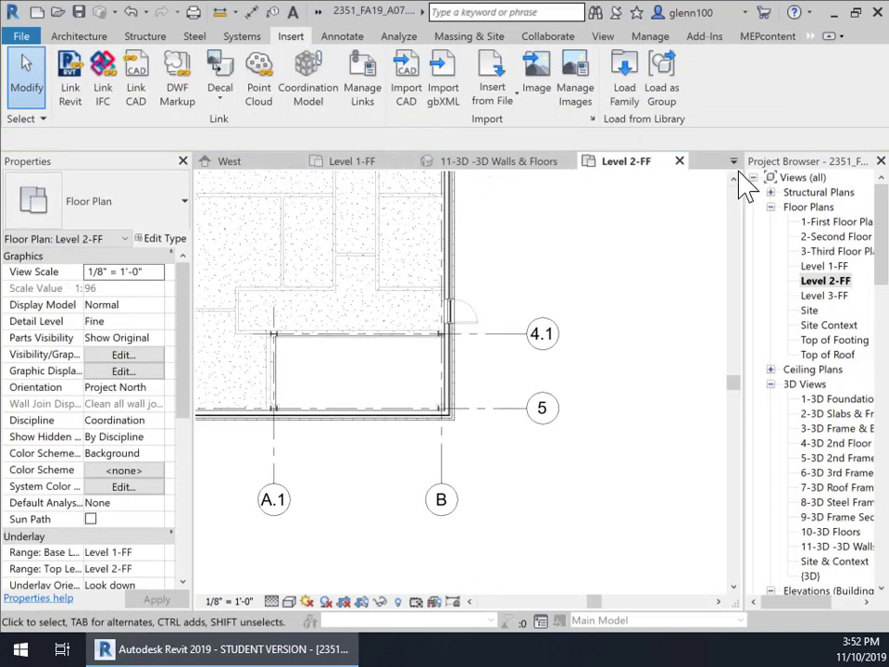
Open the East elevation and check the new Level 2-FF storefront against the exterior door below and the neighbouring openings
{"action": "left_click", "coordinate": [734, 163]}
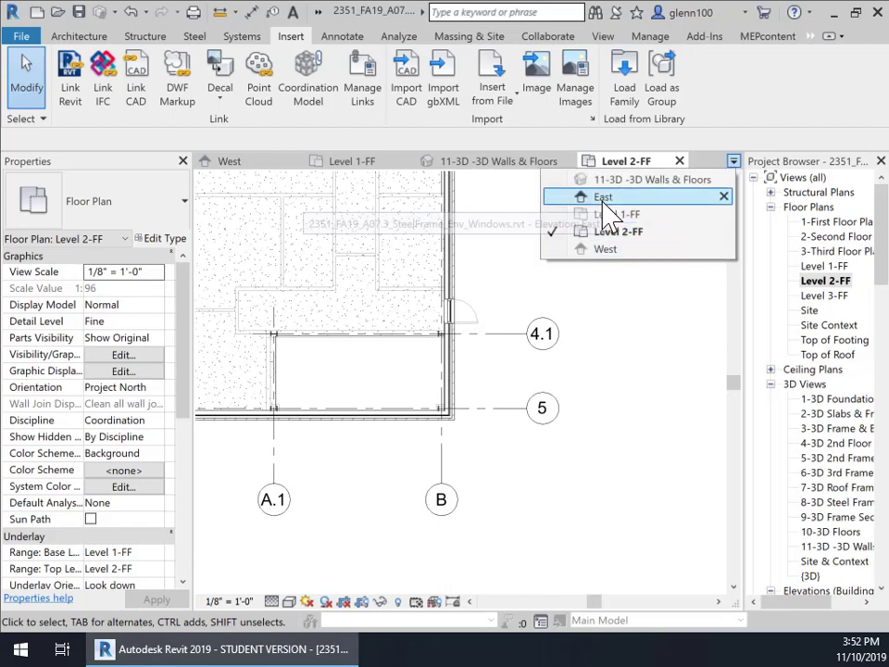
{"action": "left_click", "coordinate": [606, 197]}
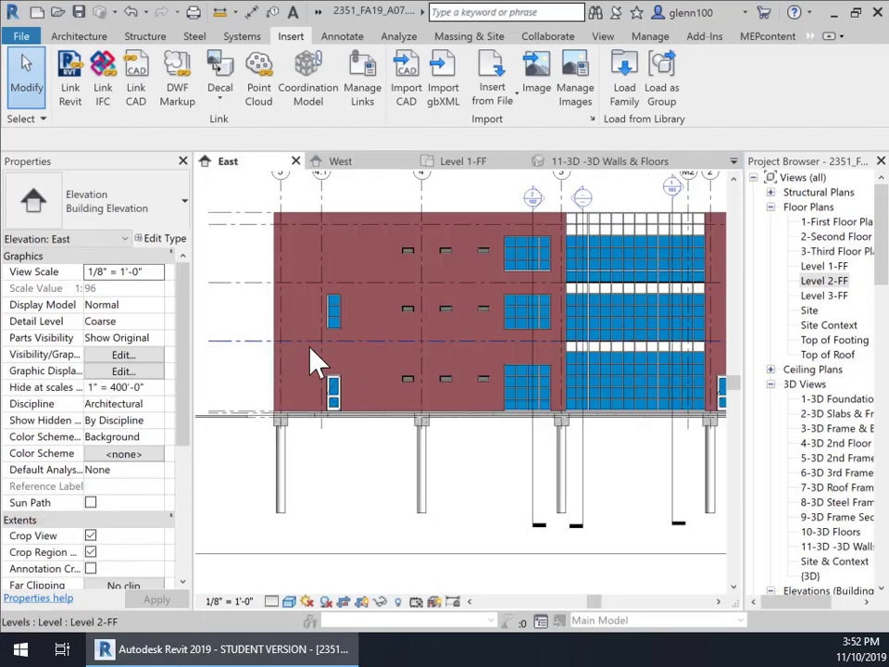
{"action": "scroll", "coordinate": [326, 344], "scroll_direction": "up", "scroll_amount": 5}
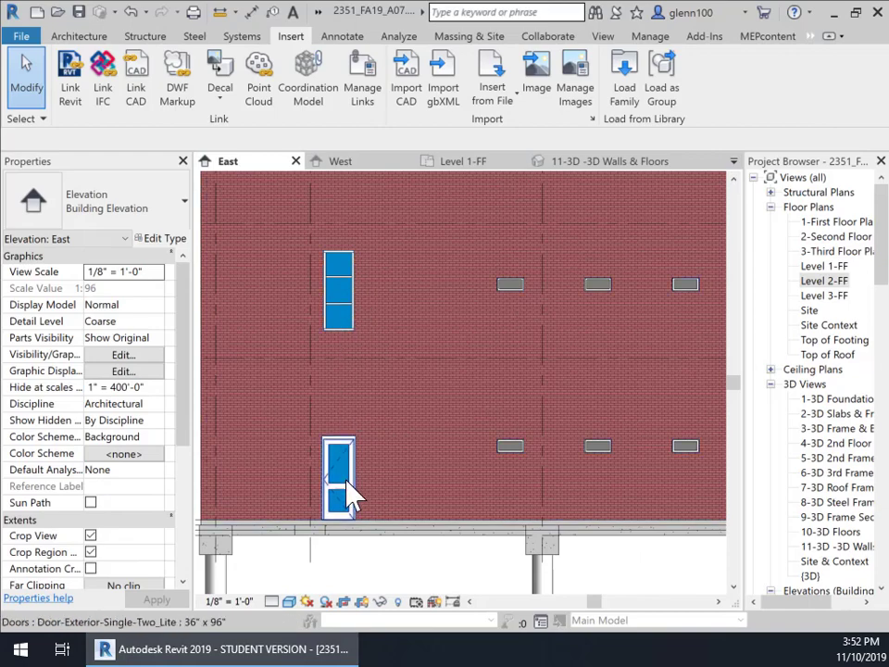
{"action": "middle_click_drag", "start_coordinate": [382, 406], "coordinate": [268, 422]}
{"action": "scroll", "coordinate": [338, 413], "scroll_direction": "down", "scroll_amount": 1}
{"action": "middle_click_drag", "start_coordinate": [338, 413], "coordinate": [378, 399]}
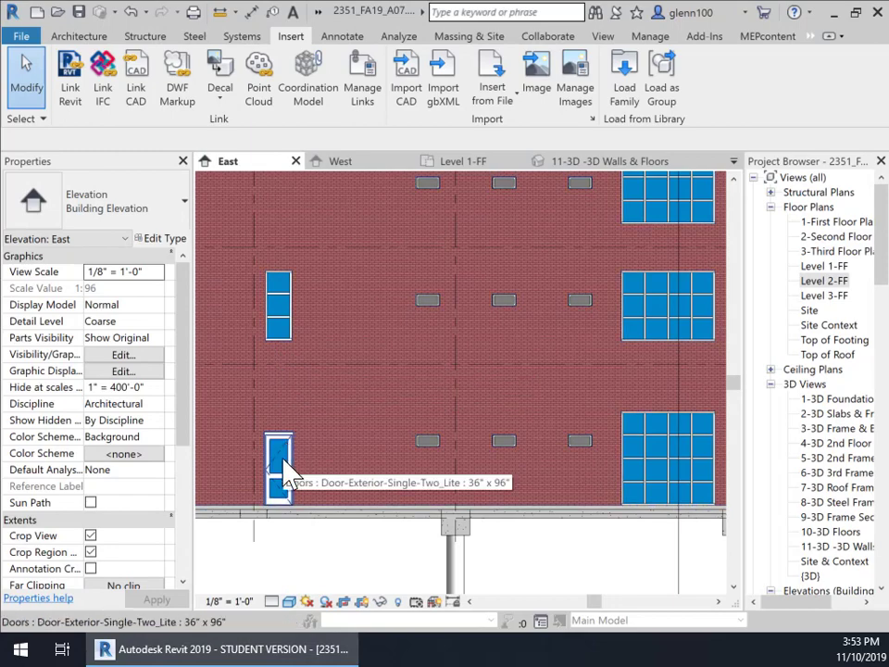
{"action": "scroll", "coordinate": [313, 412], "scroll_direction": "down", "scroll_amount": 4}
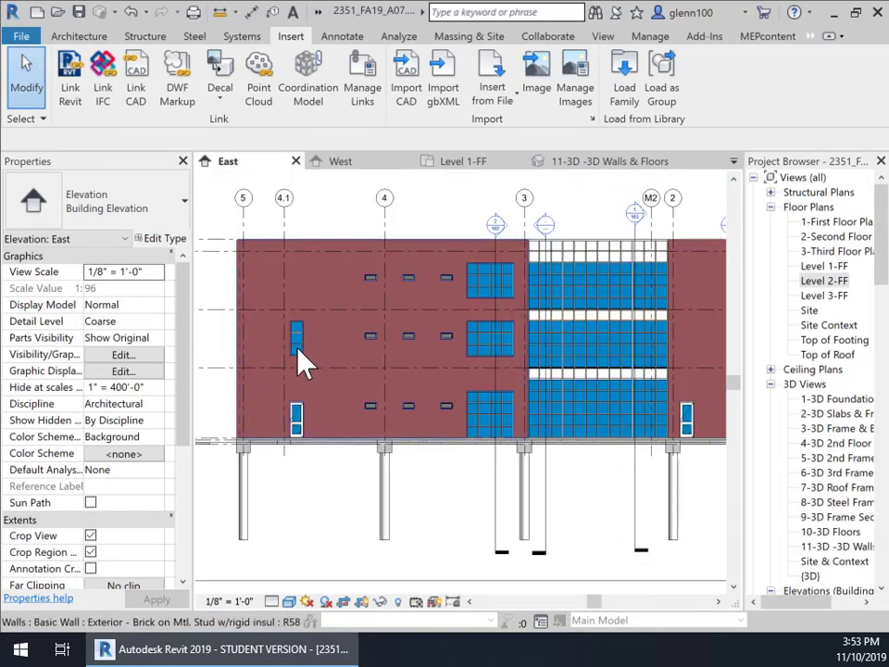
Copy the Level 2-FF storefront curtain wall near grid 4.1 and paste it aligned to Level 3-FF
{"action": "left_click", "coordinate": [298, 350]}
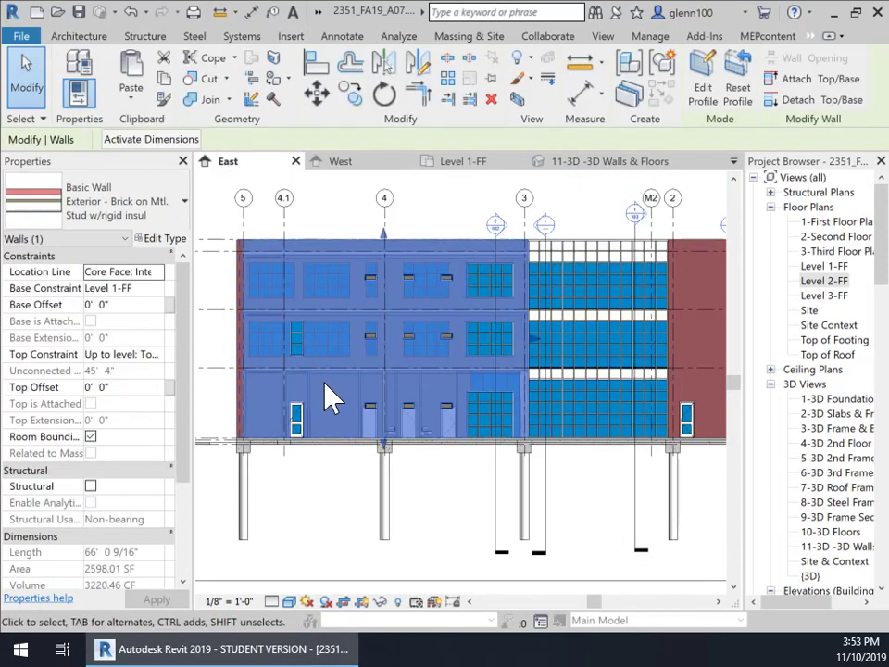
{"action": "key", "text": "Escape"}
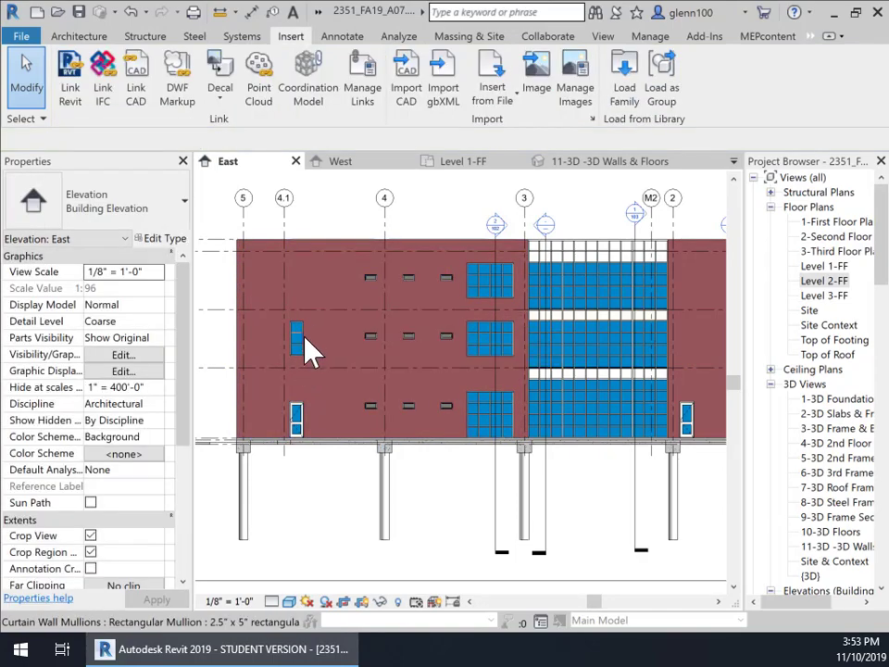
{"action": "scroll", "coordinate": [308, 343], "scroll_direction": "up", "scroll_amount": 3}
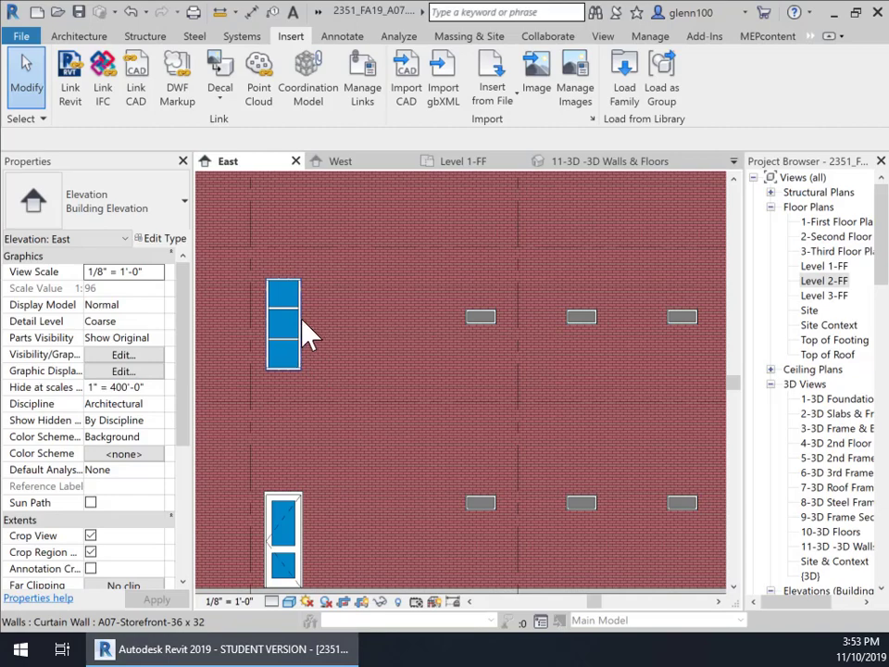
{"action": "left_click", "coordinate": [301, 305]}
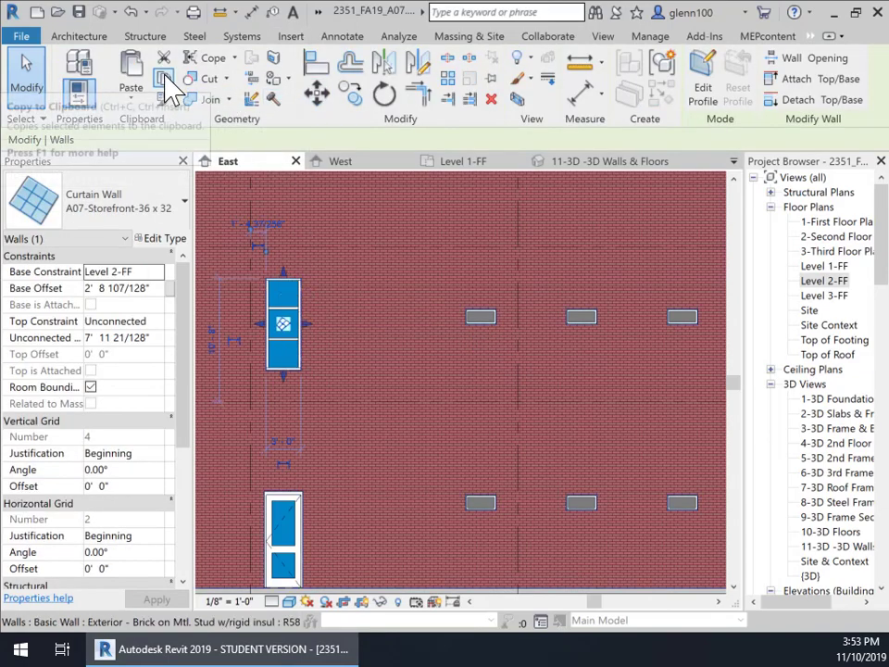
{"action": "left_click", "coordinate": [141, 101]}
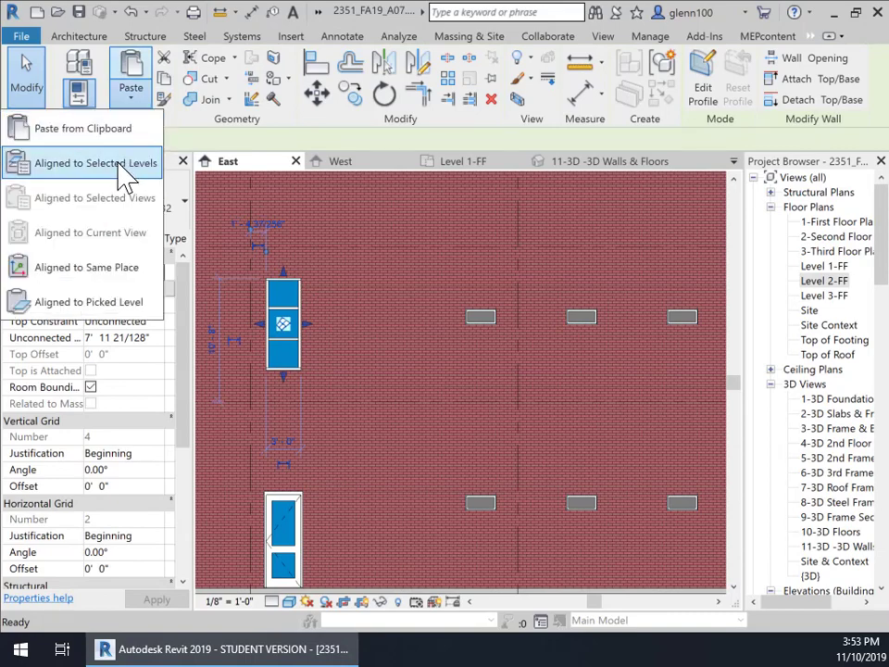
{"action": "left_click", "coordinate": [55, 163]}
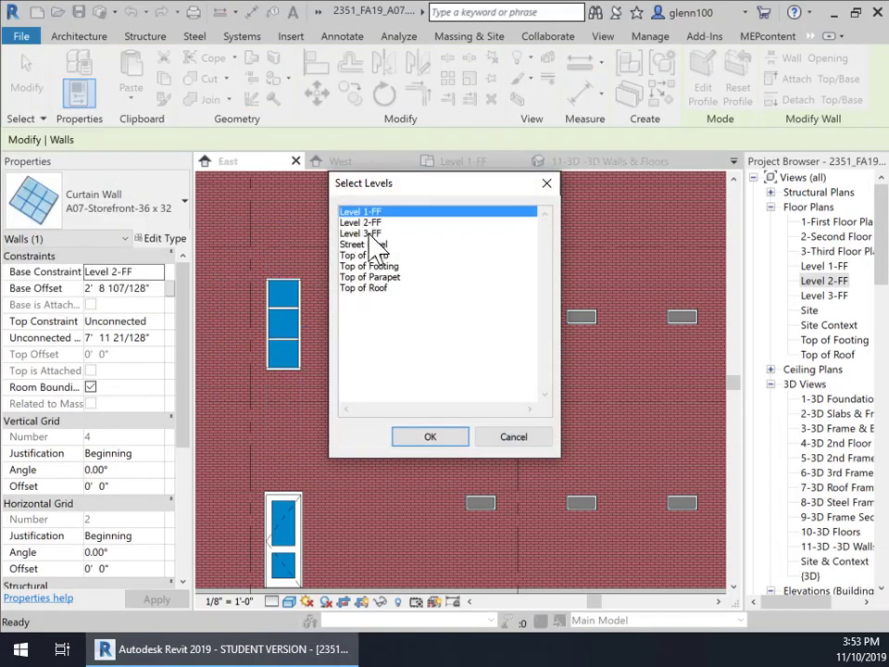
{"action": "left_click", "coordinate": [393, 234]}
{"action": "left_click", "coordinate": [429, 437]}
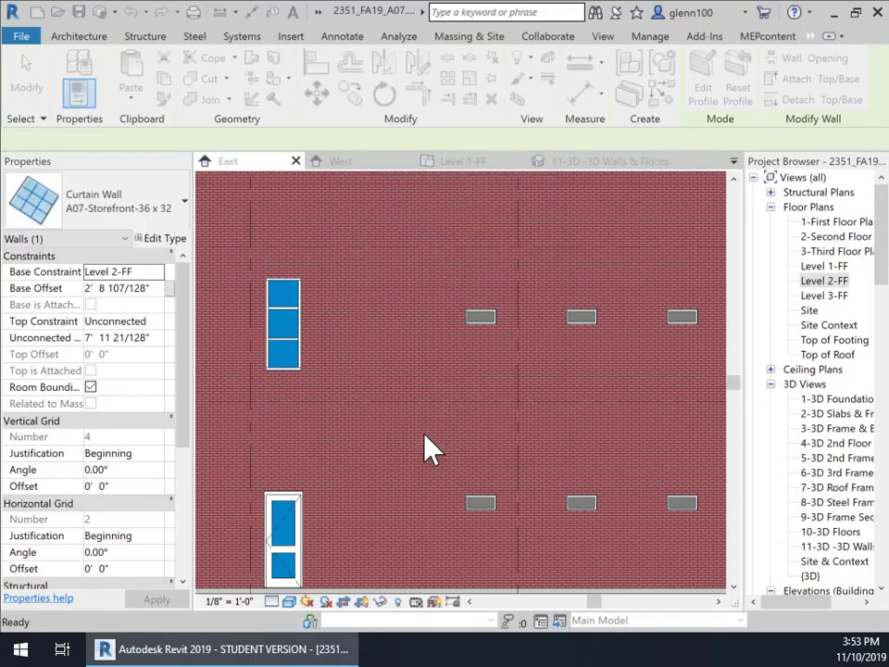
{"action": "scroll", "coordinate": [361, 391], "scroll_direction": "down", "scroll_amount": 3}
{"action": "scroll", "coordinate": [361, 392], "scroll_direction": "down", "scroll_amount": 2}
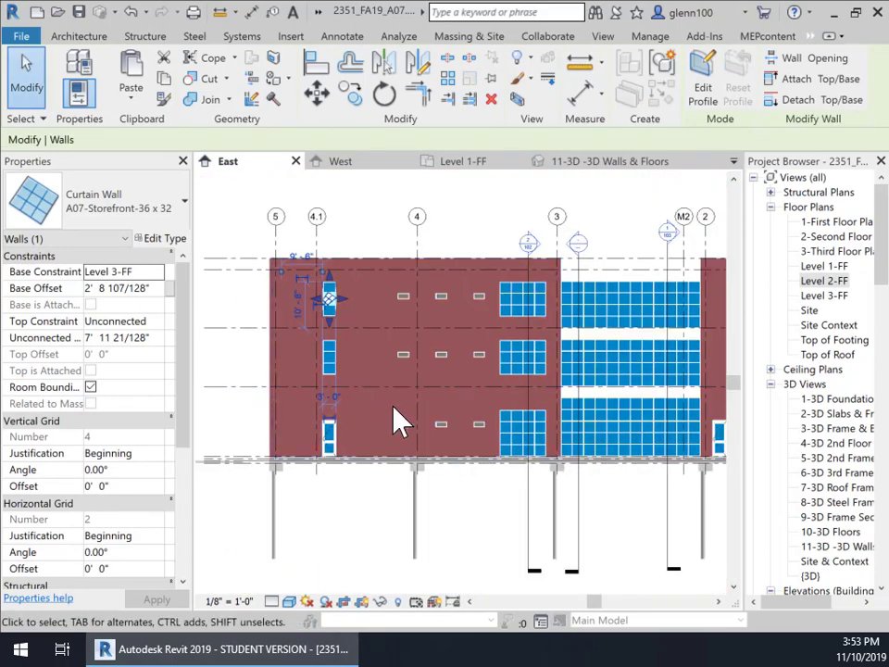
{"action": "left_click", "coordinate": [471, 522]}
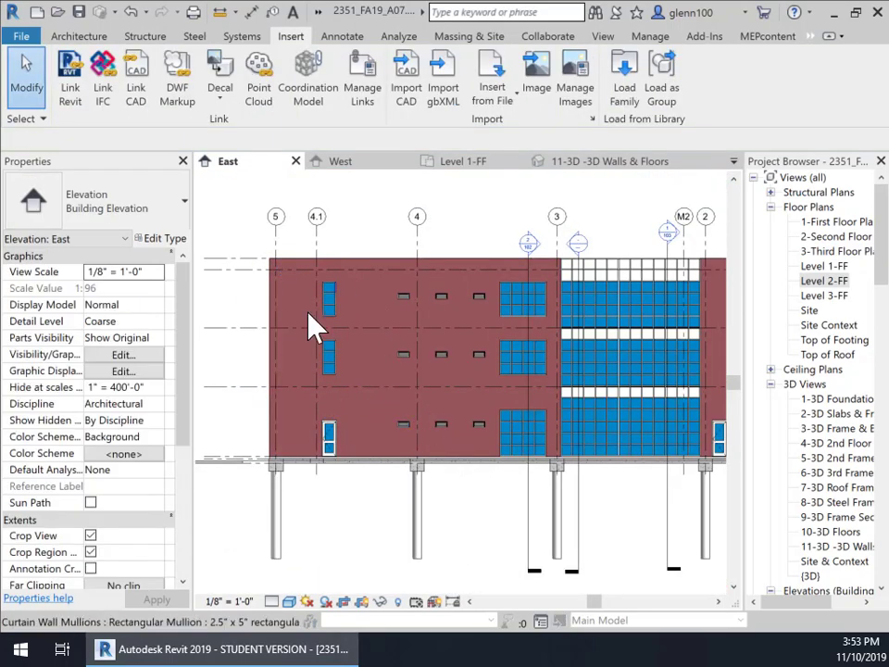
{"action": "middle_click_drag", "start_coordinate": [595, 486], "coordinate": [413, 482]}
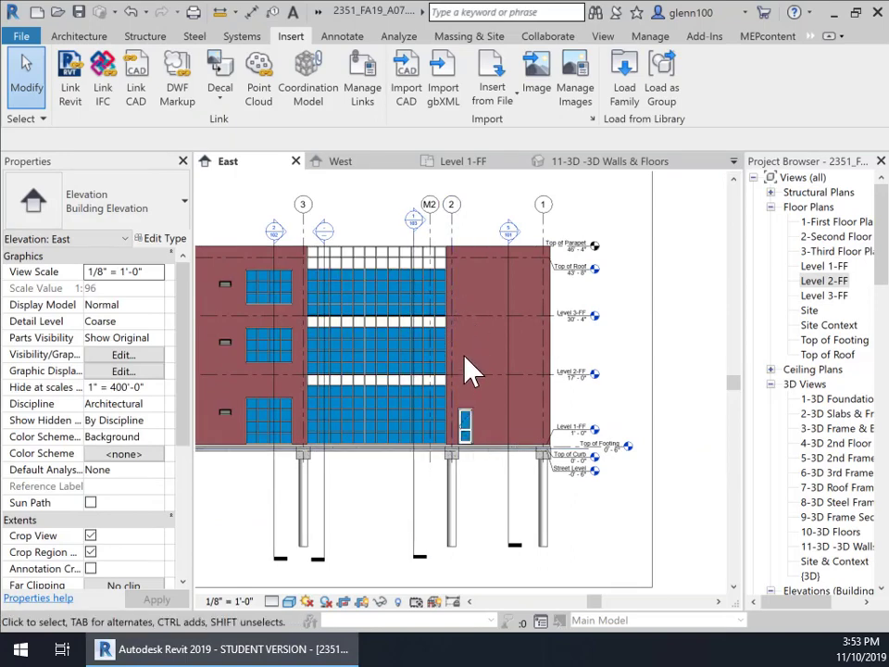
{"action": "middle_click_drag", "start_coordinate": [476, 389], "coordinate": [692, 369]}
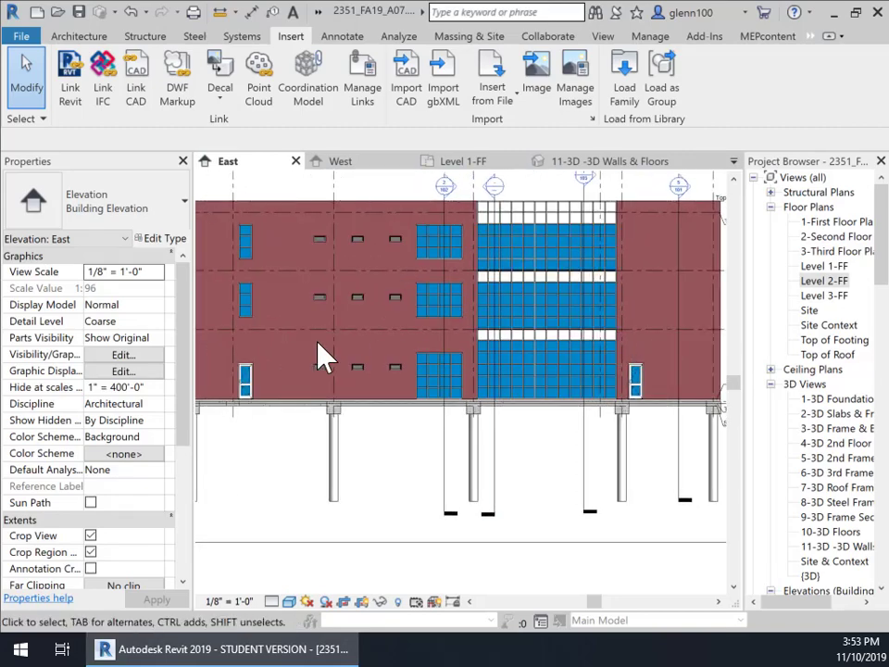
{"action": "left_click", "coordinate": [252, 318]}
{"action": "scroll", "coordinate": [245, 302], "scroll_direction": "up", "scroll_amount": 5}
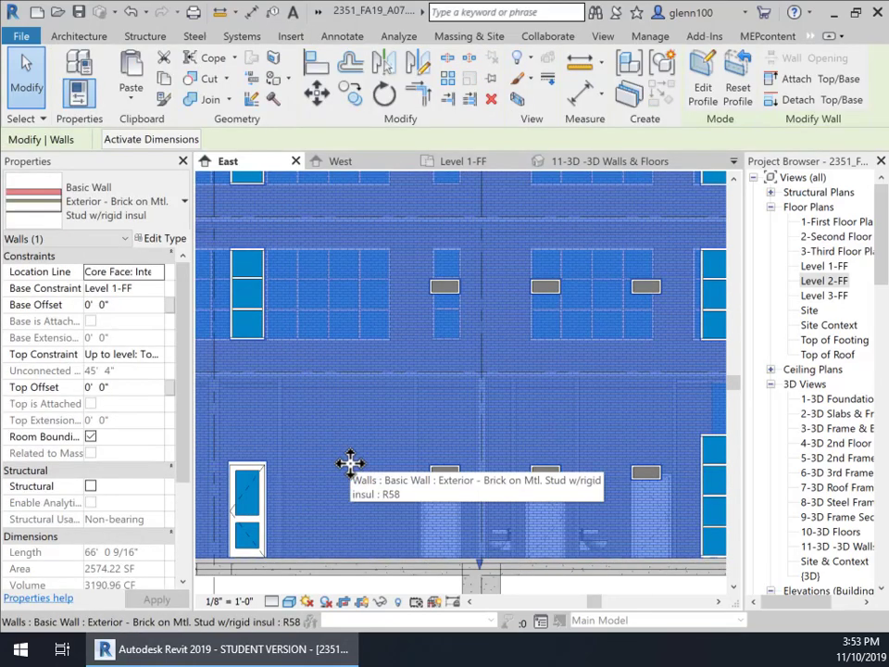
{"action": "key", "text": "Escape"}
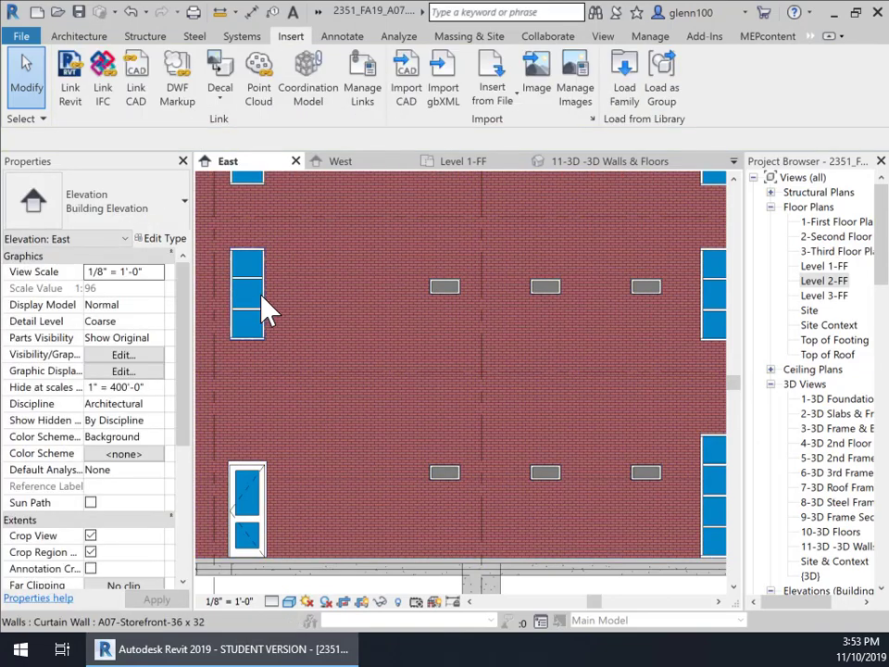
{"action": "left_click", "coordinate": [265, 313]}
{"action": "middle_click_drag", "start_coordinate": [271, 218], "coordinate": [274, 403]}
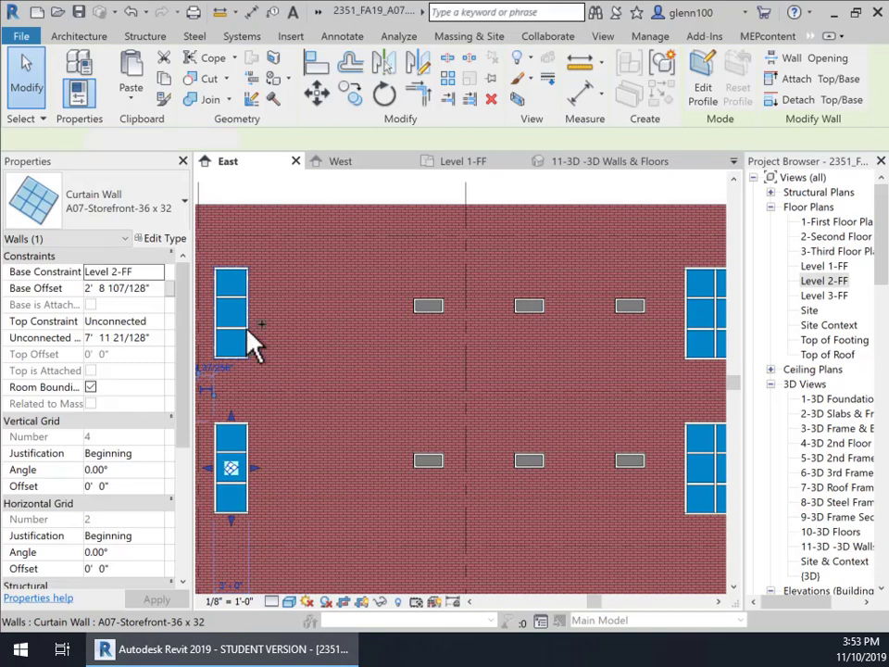
{"action": "left_click", "coordinate": [253, 337], "text": "ctrl"}
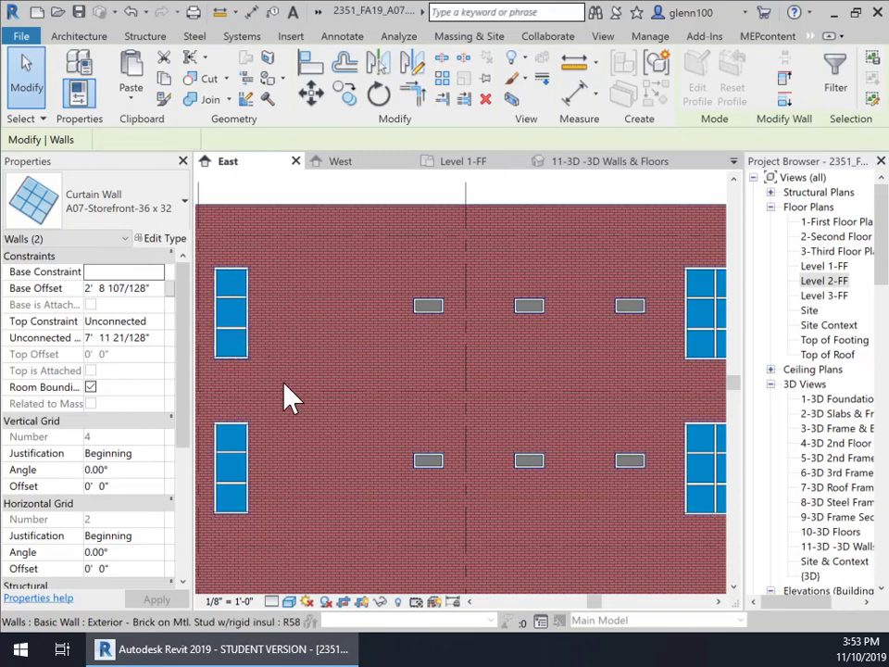
{"action": "left_click", "coordinate": [280, 393]}
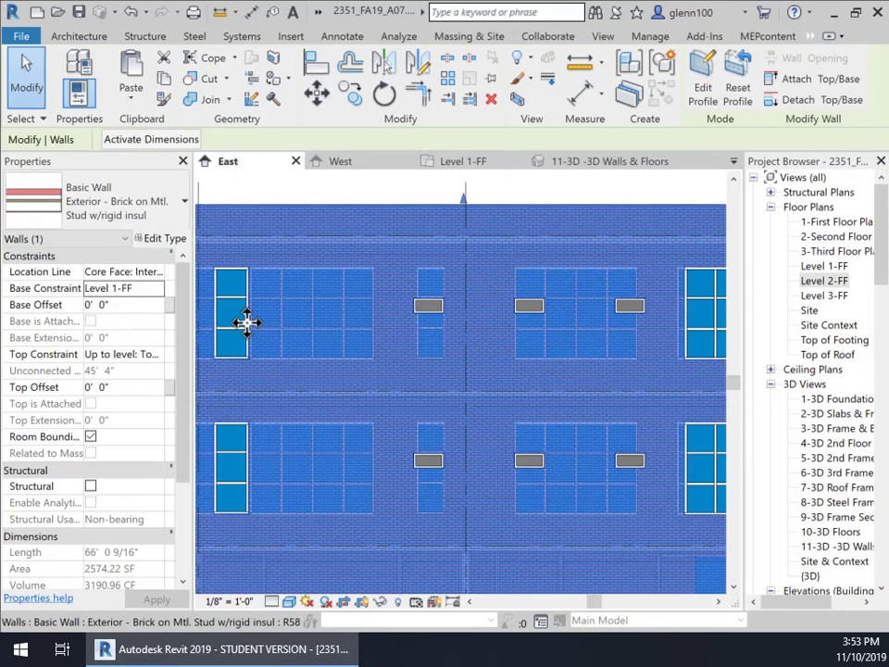
{"action": "left_click", "coordinate": [264, 190]}
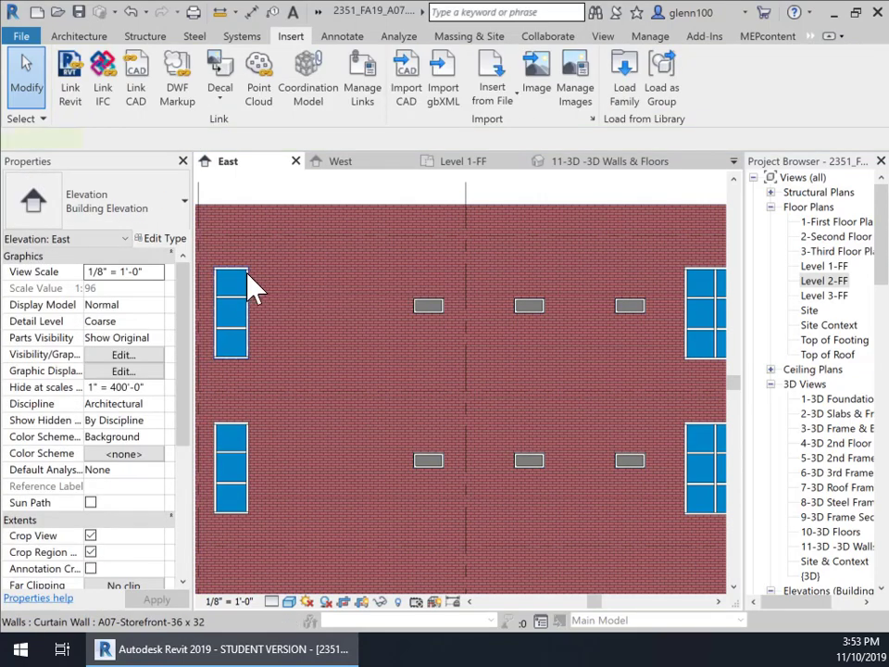
Copy the Level 2-FF and Level 3-FF storefronts near grid 4.1 from the door's top centre there to that of the door near grid 2
{"action": "left_click", "coordinate": [252, 288]}
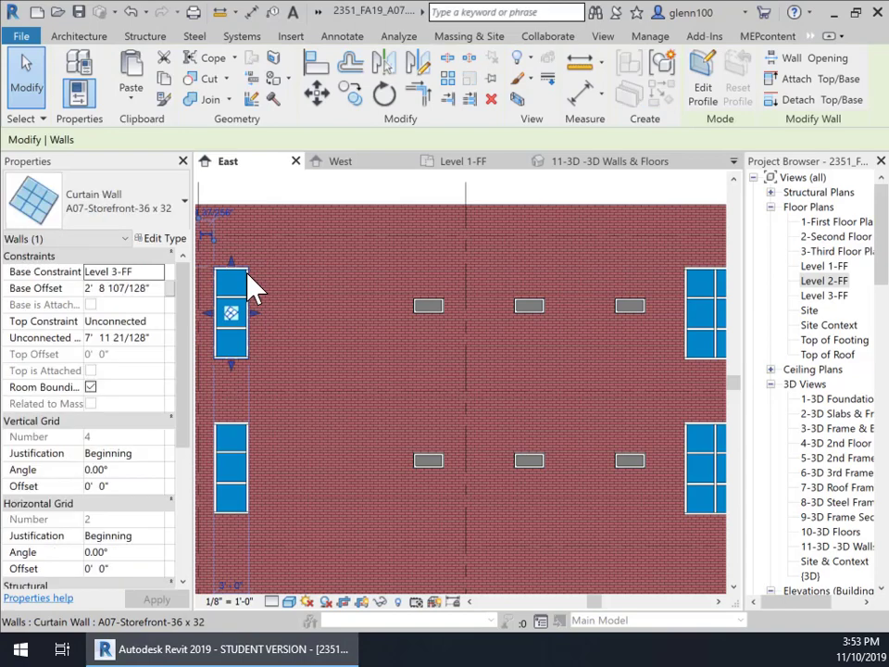
{"action": "left_click", "coordinate": [253, 453], "text": "ctrl"}
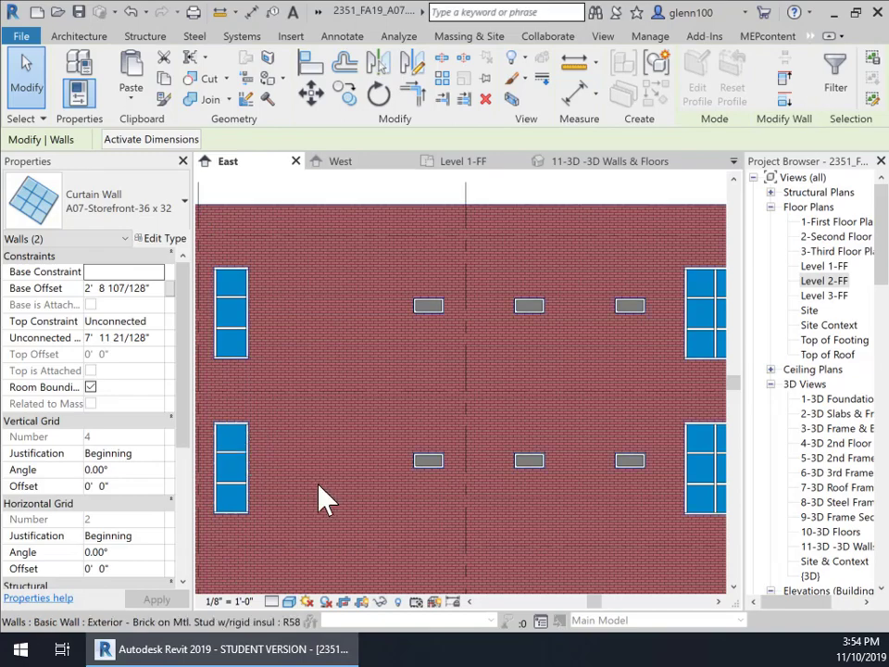
{"action": "scroll", "coordinate": [326, 500], "scroll_direction": "down", "scroll_amount": 5}
{"action": "middle_click_drag", "start_coordinate": [363, 483], "coordinate": [322, 397]}
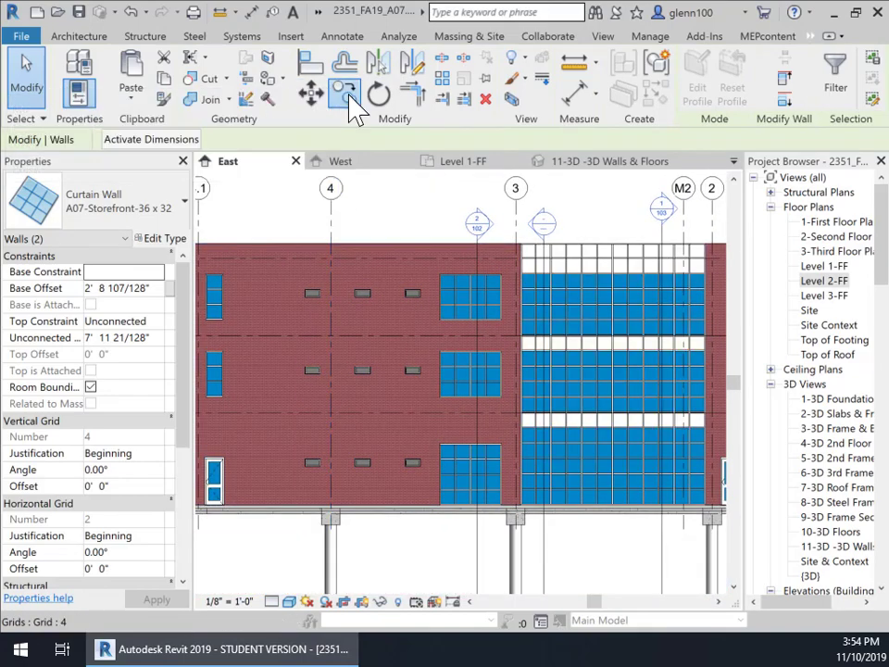
{"action": "left_click", "coordinate": [345, 93]}
{"action": "scroll", "coordinate": [259, 422], "scroll_direction": "up", "scroll_amount": 4}
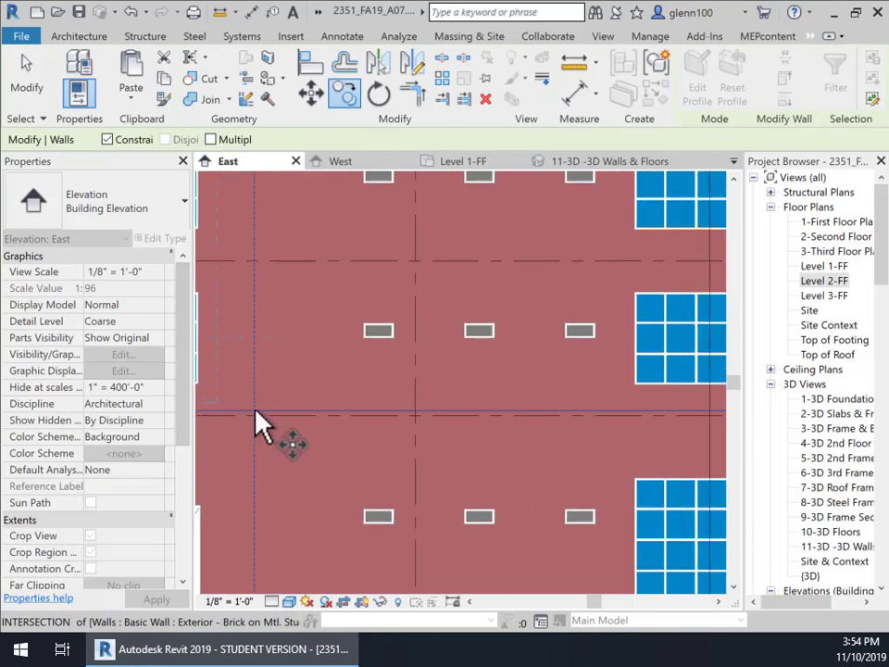
{"action": "middle_click_drag", "start_coordinate": [262, 427], "coordinate": [363, 432]}
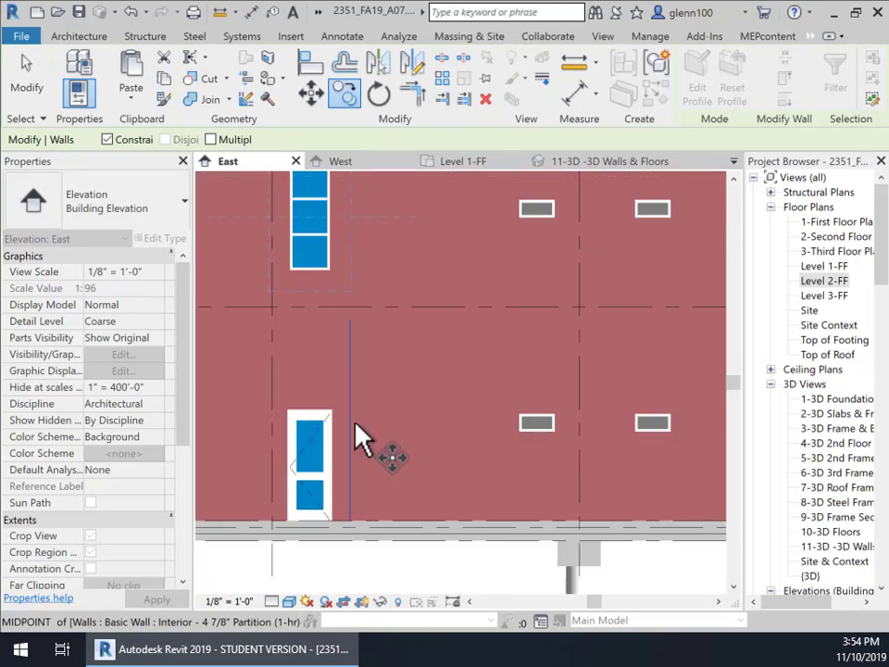
{"action": "scroll", "coordinate": [361, 440], "scroll_direction": "up", "scroll_amount": 2}
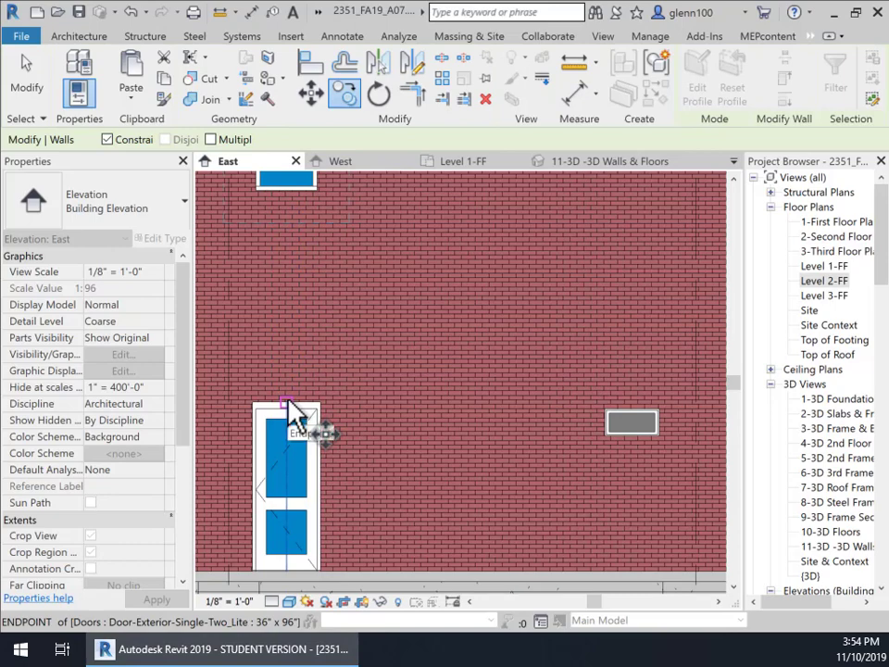
{"action": "left_click", "coordinate": [288, 401]}
{"action": "middle_click_drag", "start_coordinate": [617, 393], "coordinate": [272, 386]}
{"action": "scroll", "coordinate": [272, 387], "scroll_direction": "down", "scroll_amount": 4}
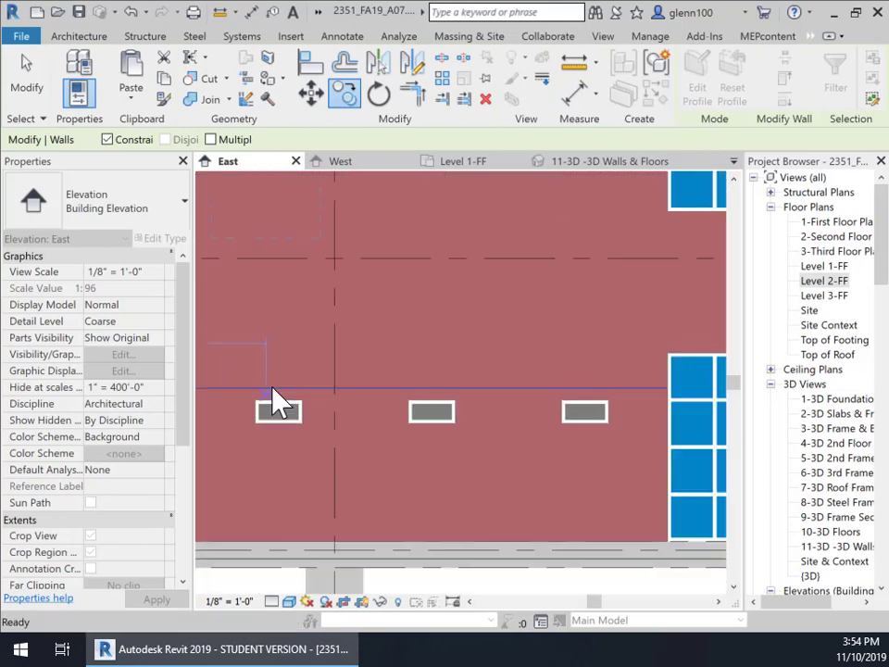
{"action": "middle_click_drag", "start_coordinate": [592, 370], "coordinate": [144, 396]}
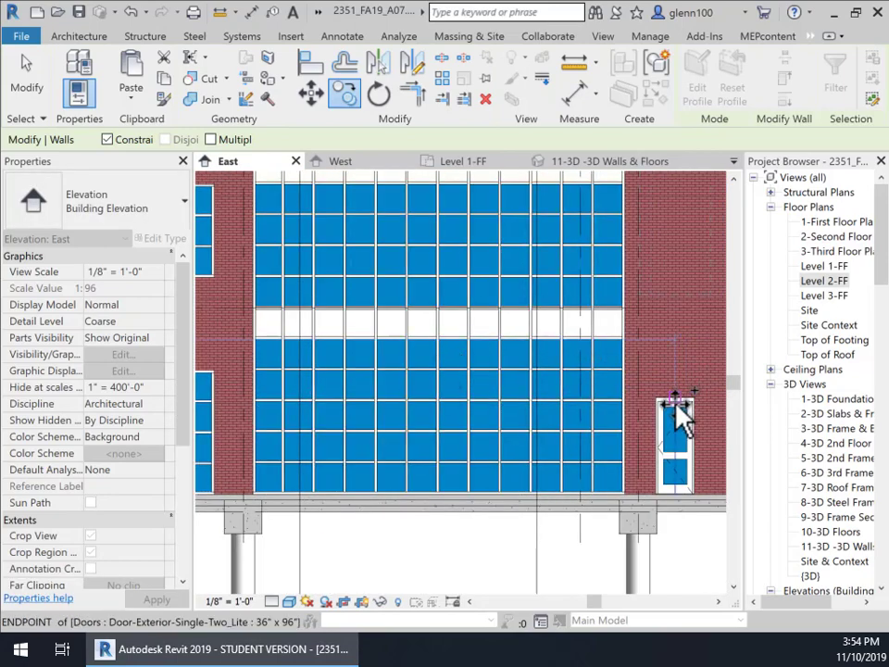
{"action": "left_click", "coordinate": [674, 401]}
{"action": "scroll", "coordinate": [655, 377], "scroll_direction": "down", "scroll_amount": 5}
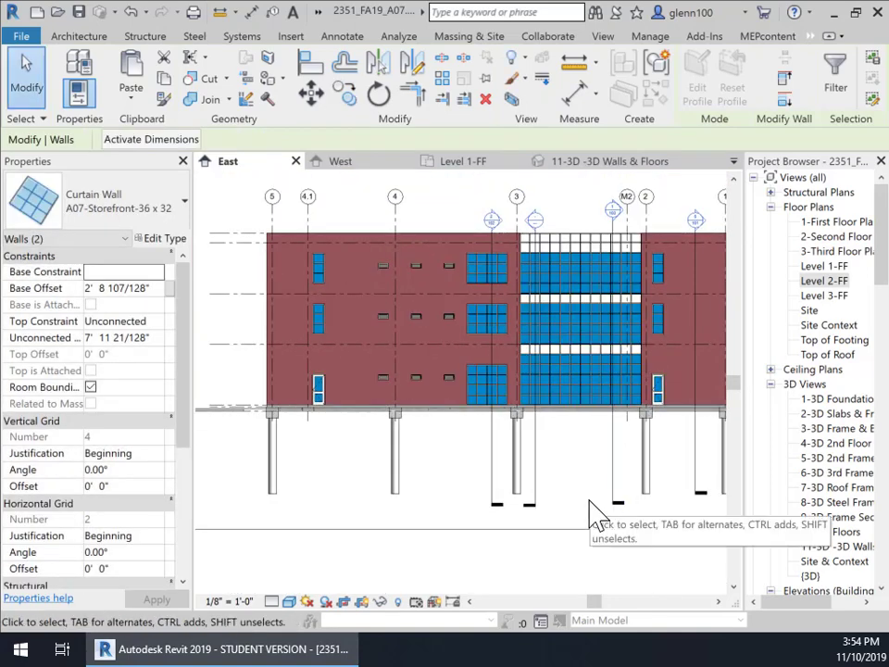
{"action": "key", "text": "Escape"}
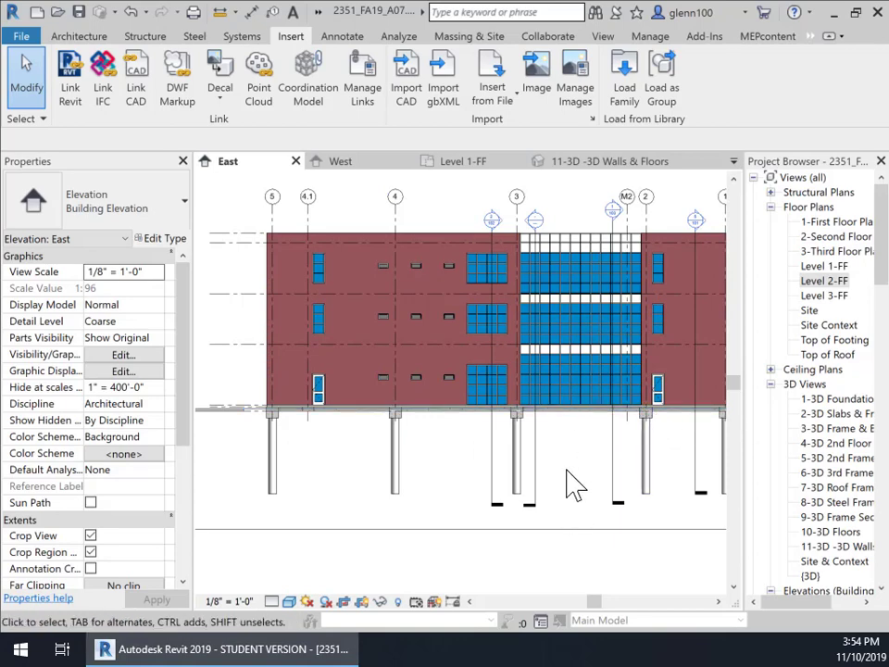
{"action": "scroll", "coordinate": [590, 430], "scroll_direction": "up", "scroll_amount": 4}
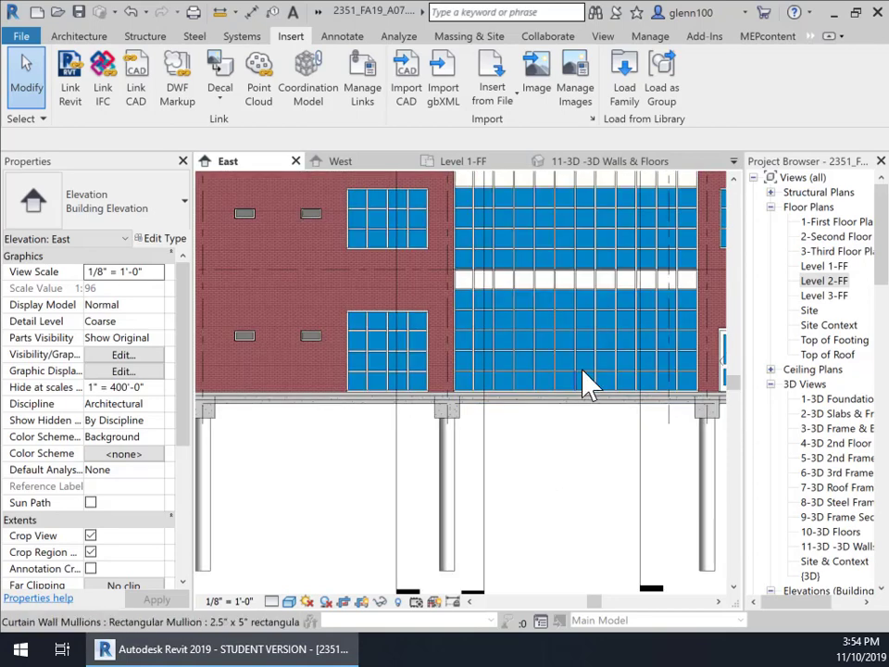